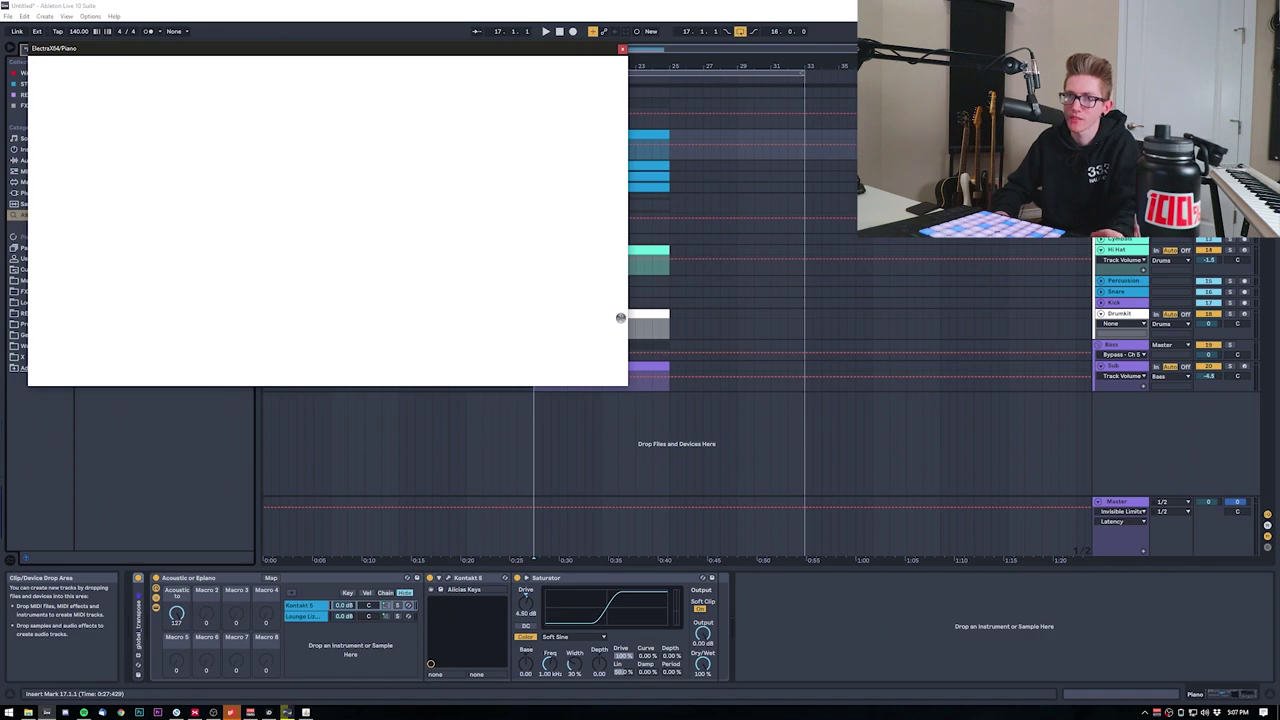
Step: Load the PAD - Lush Pillow patch from the PADS category in ElectraX on the Piano track and close the plugin window
drag(296, 49, 724, 84)
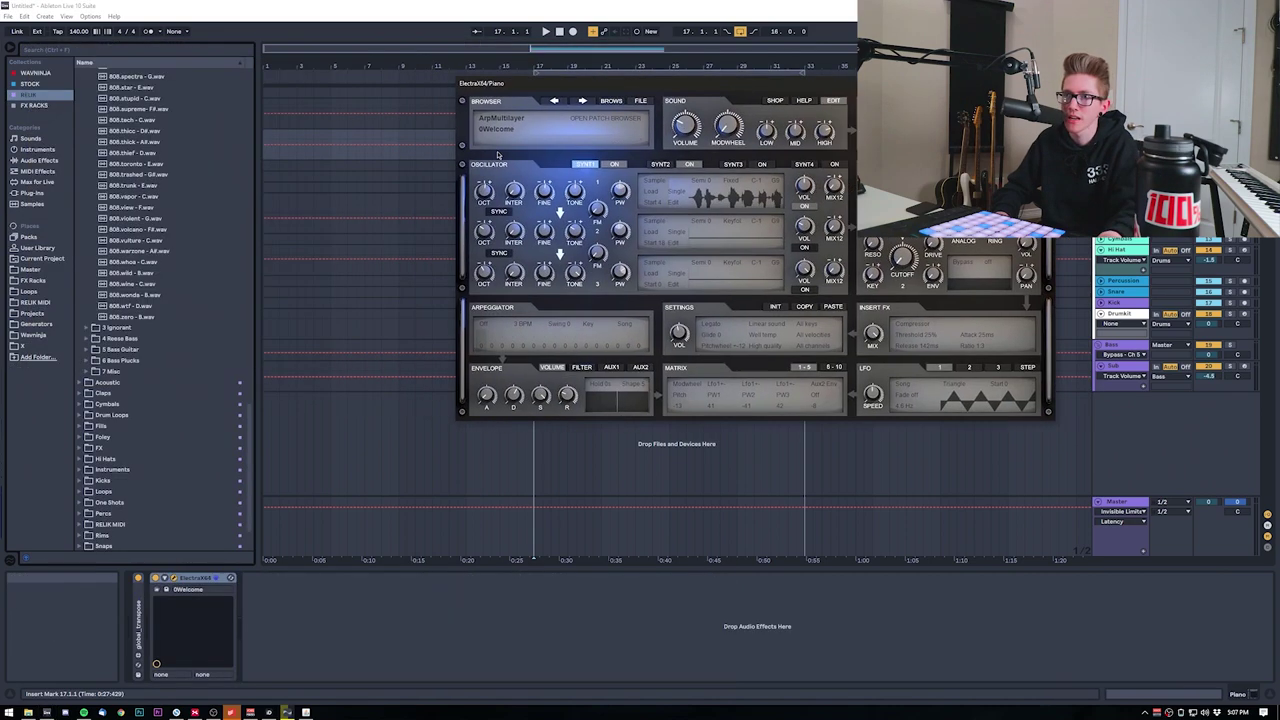
click(611, 101)
click(500, 150)
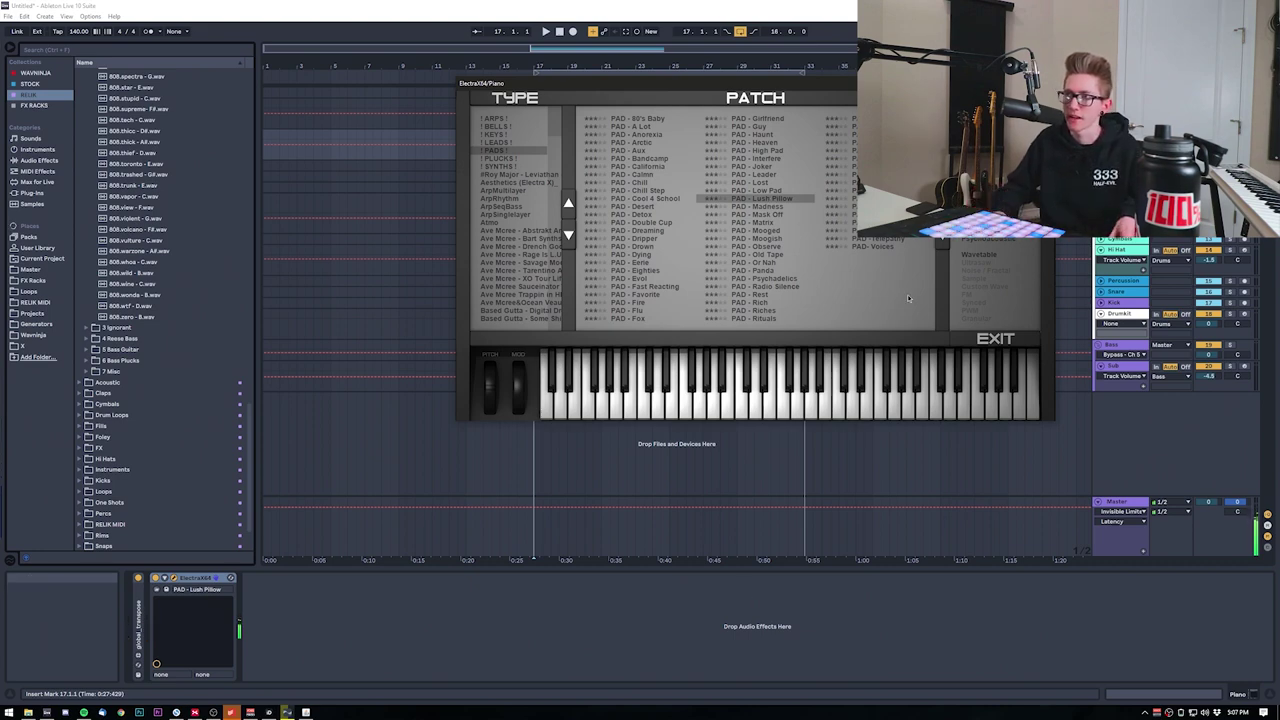
click(1043, 83)
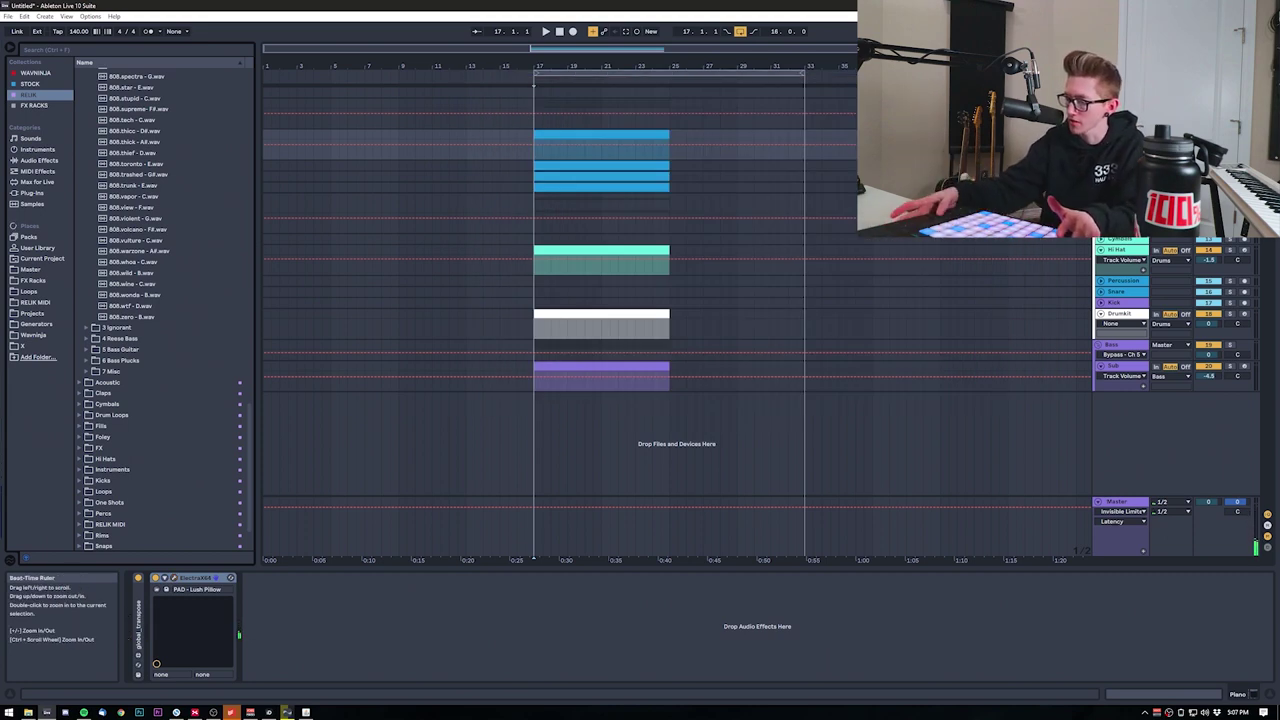
Step: Enlarge the piano clip's note editor, draw a note at the start of bar 1 and raise it an octave to B3
mouse_move(280, 545)
mouse_down()
mouse_move(280, 234)
mouse_move(280, 249)
mouse_up()
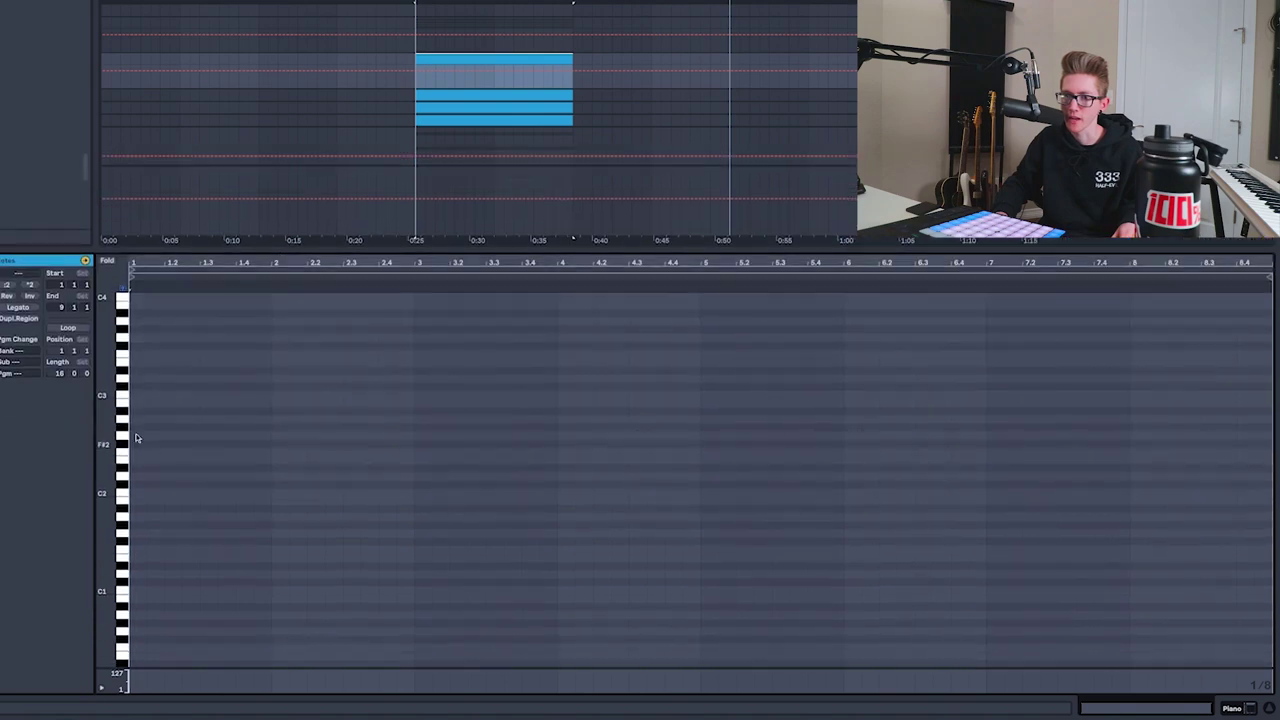
drag(131, 404, 269, 410)
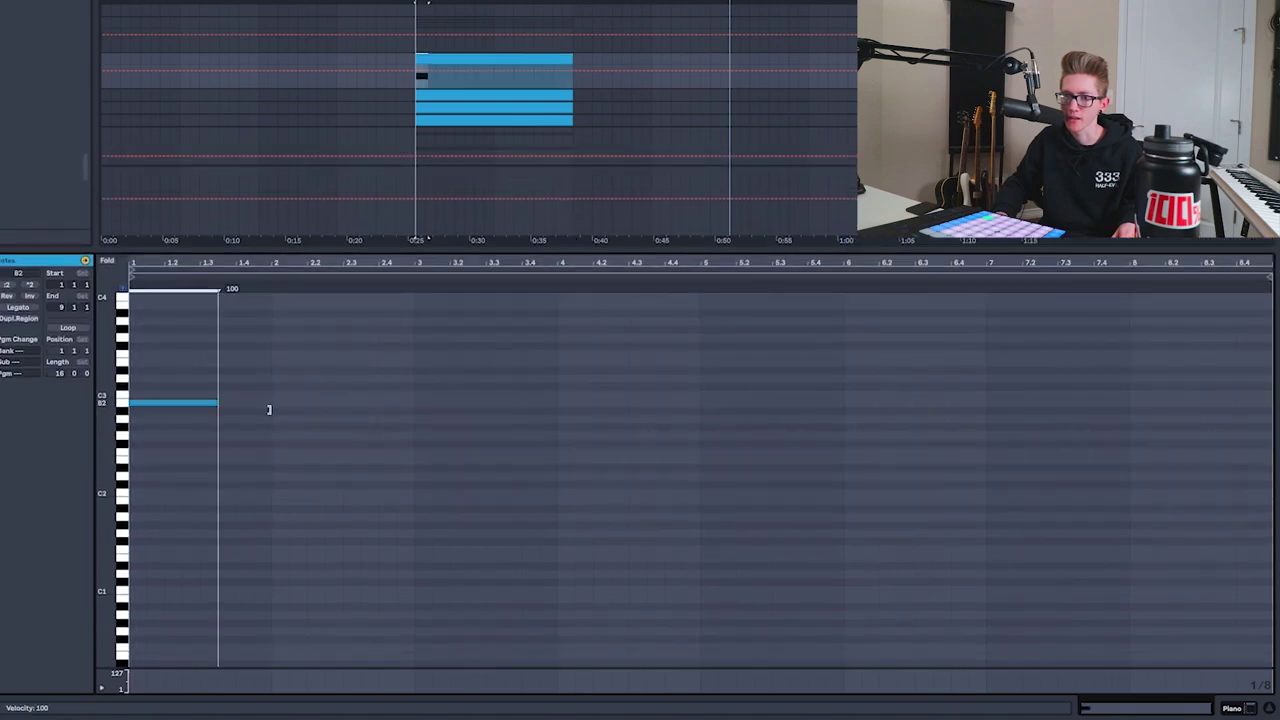
drag(106, 426, 138, 426)
key(shift+Up)
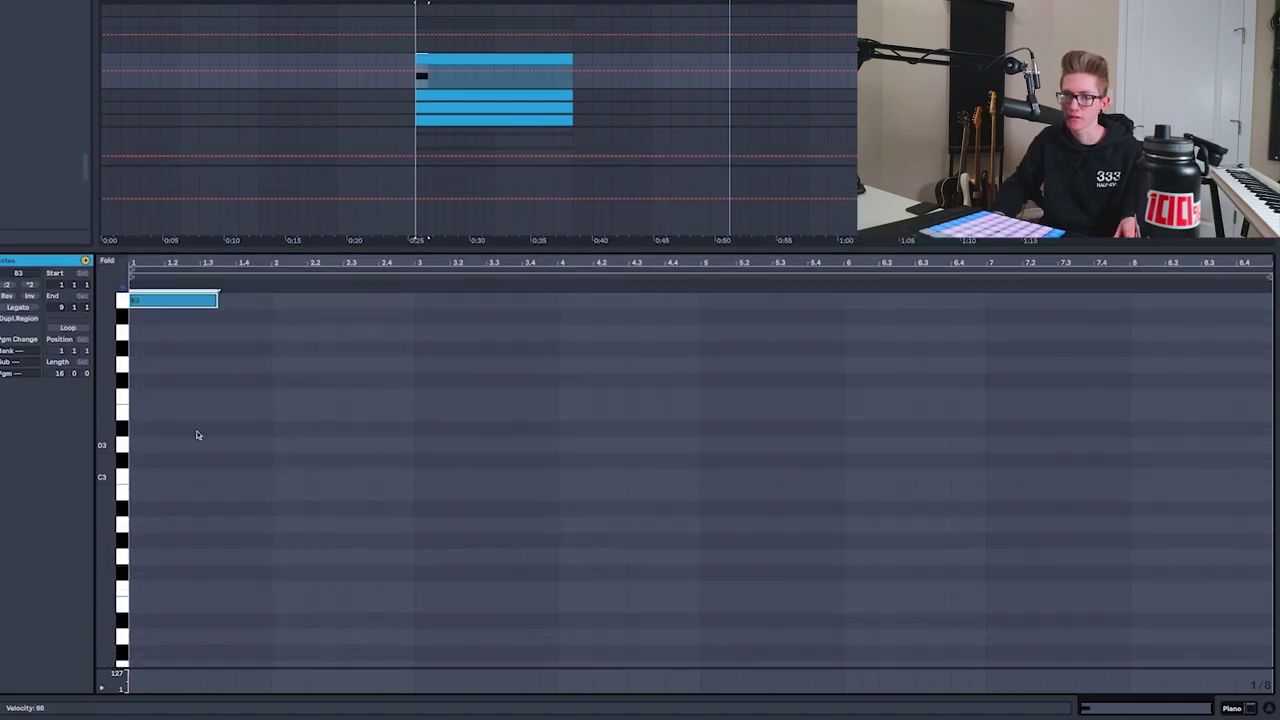
scroll(208, 445, up, 3)
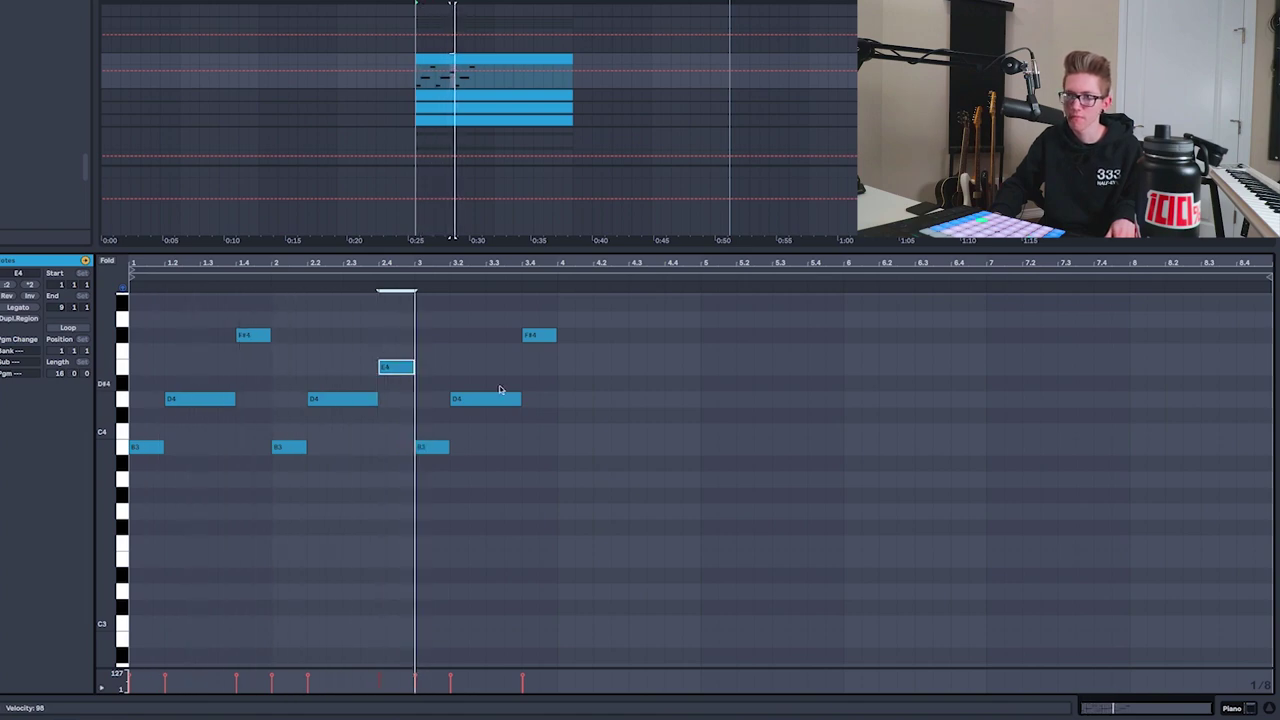
Step: Lower the first note of bar 3 to A3 and copy it to the start of bar 4
drag(450, 447, 437, 470)
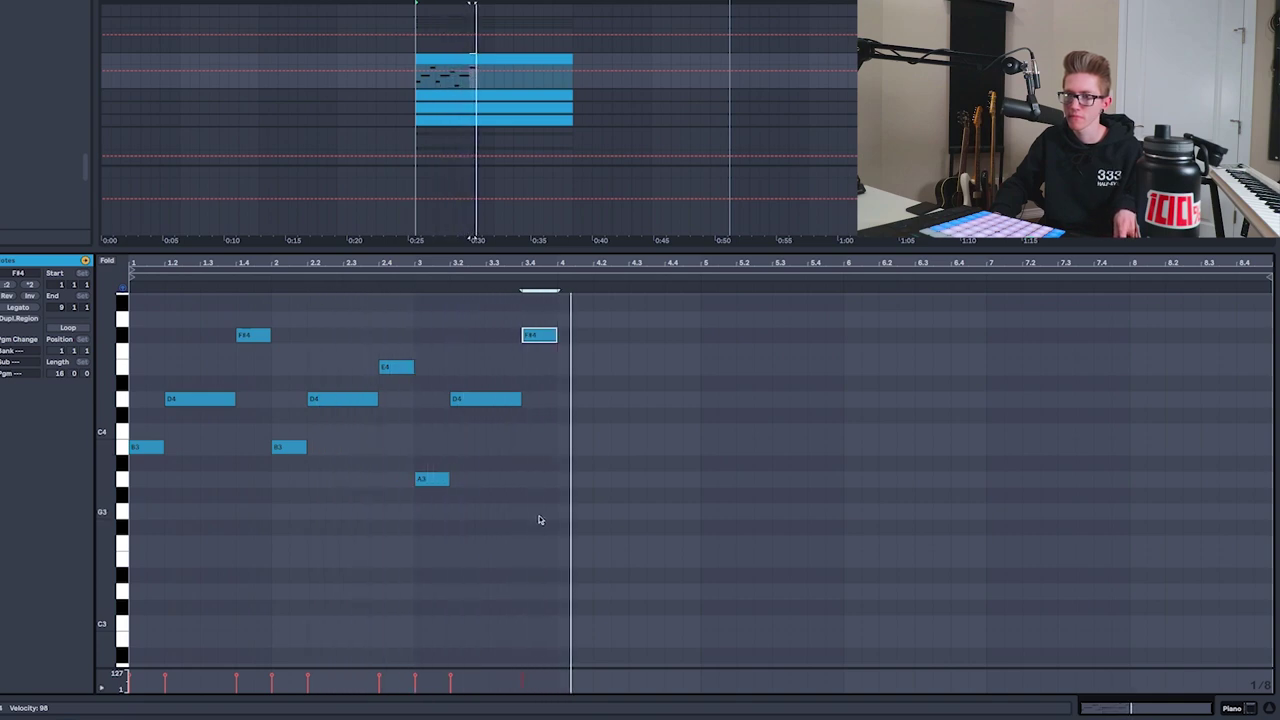
key(space)
click(419, 481)
drag(419, 481, 584, 487)
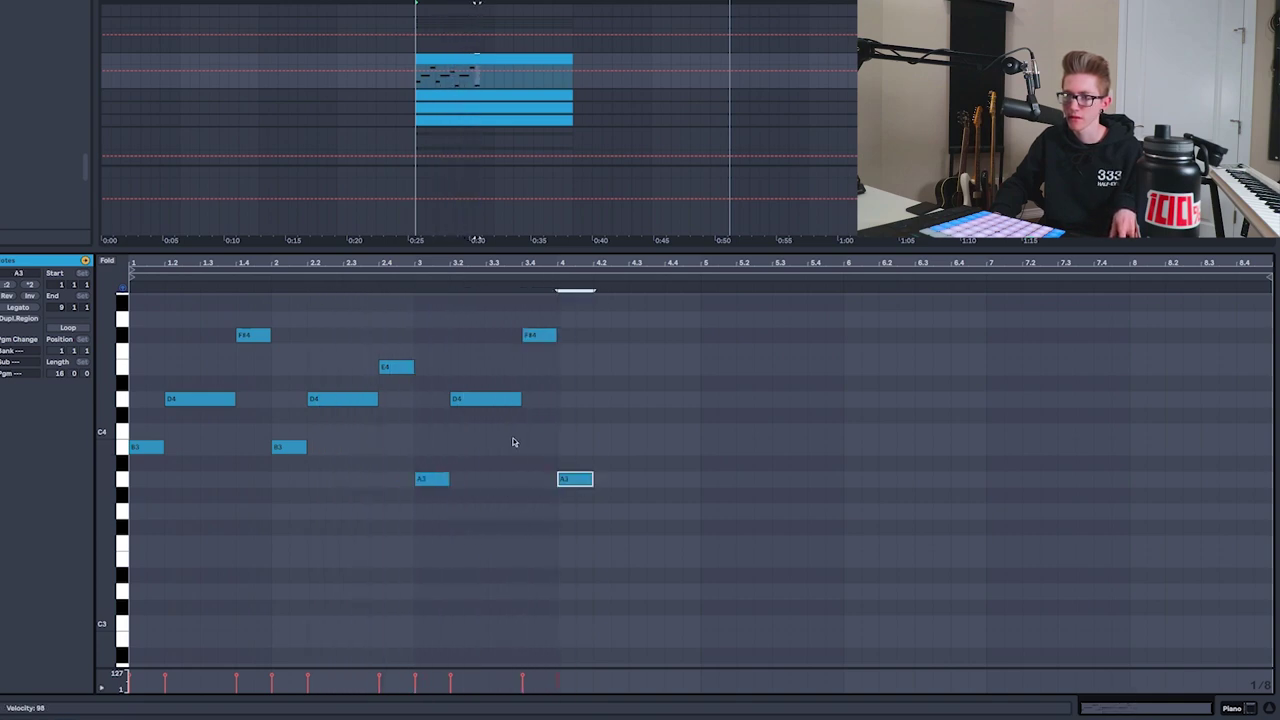
Step: Copy bar 3's D4 and F#4 notes into bar 4 and lower the copied F#4 to E4
drag(563, 417, 450, 304)
drag(515, 403, 657, 404)
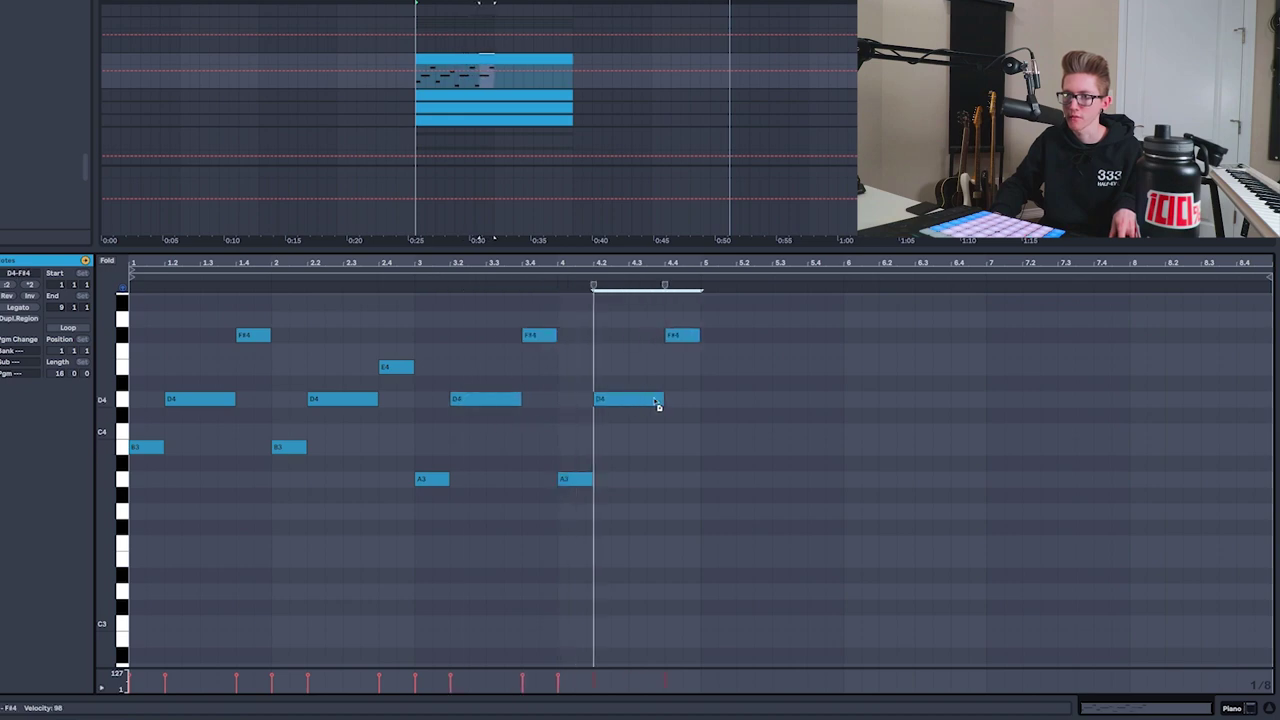
click(735, 421)
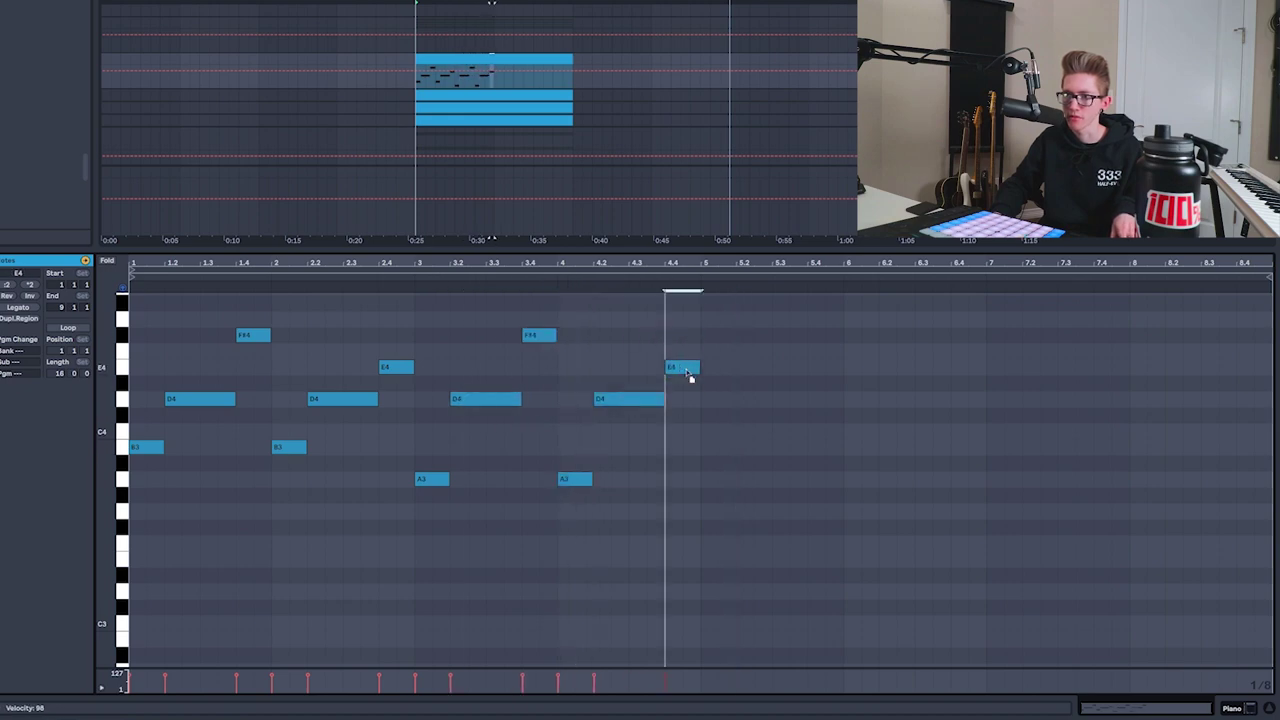
Step: Duplicate the whole four-bar melody into bars 5 to 8 and play it back
key(ctrl+a)
key(ctrl+d)
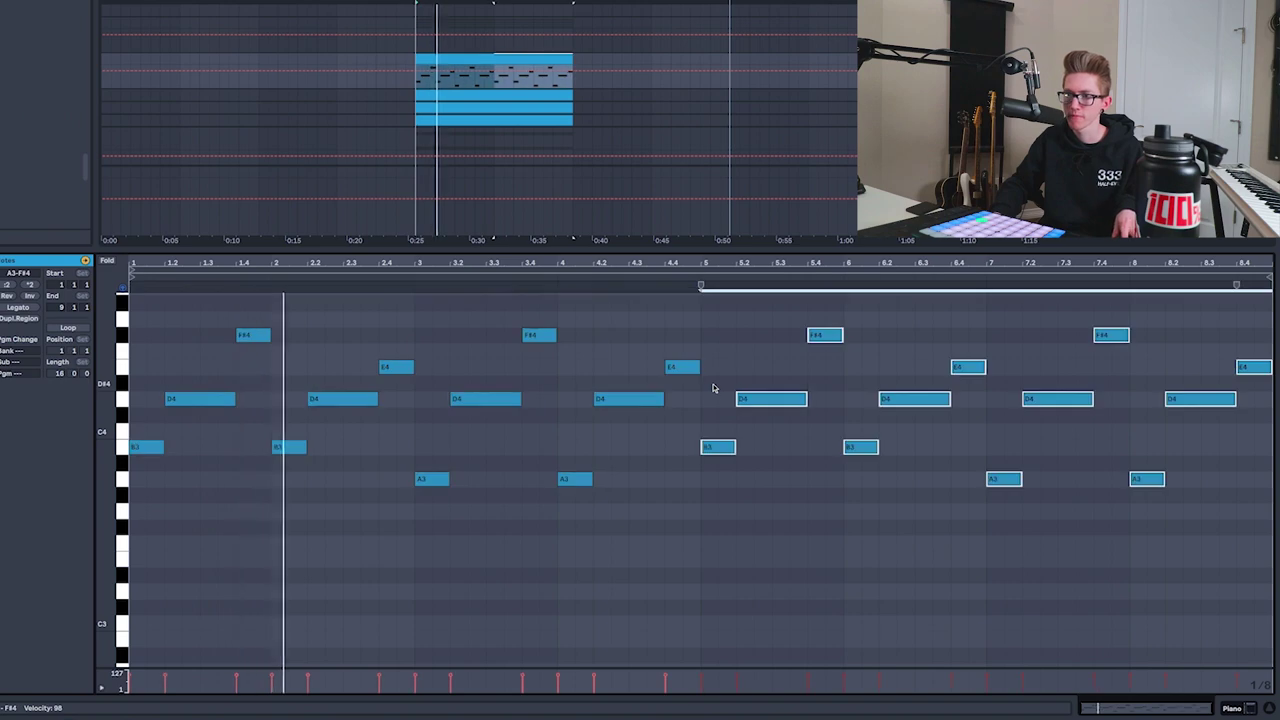
key(space)
Step: Write a bass line below the melody: B2 and D3 in bars 1–2, A2 and B2 in bars 3–4, E2 and A2 in bars 5–6
scroll(193, 537, down, 1)
click(134, 565)
drag(134, 565, 294, 575)
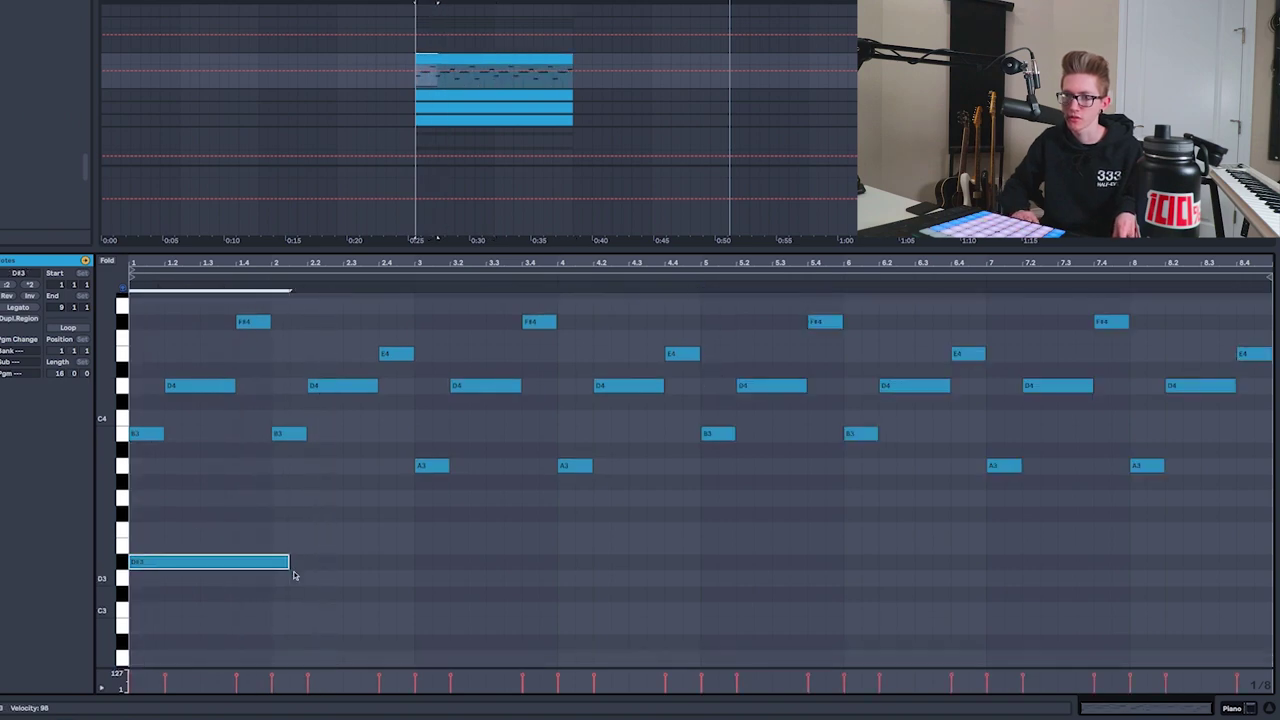
key(Down)
key(space)
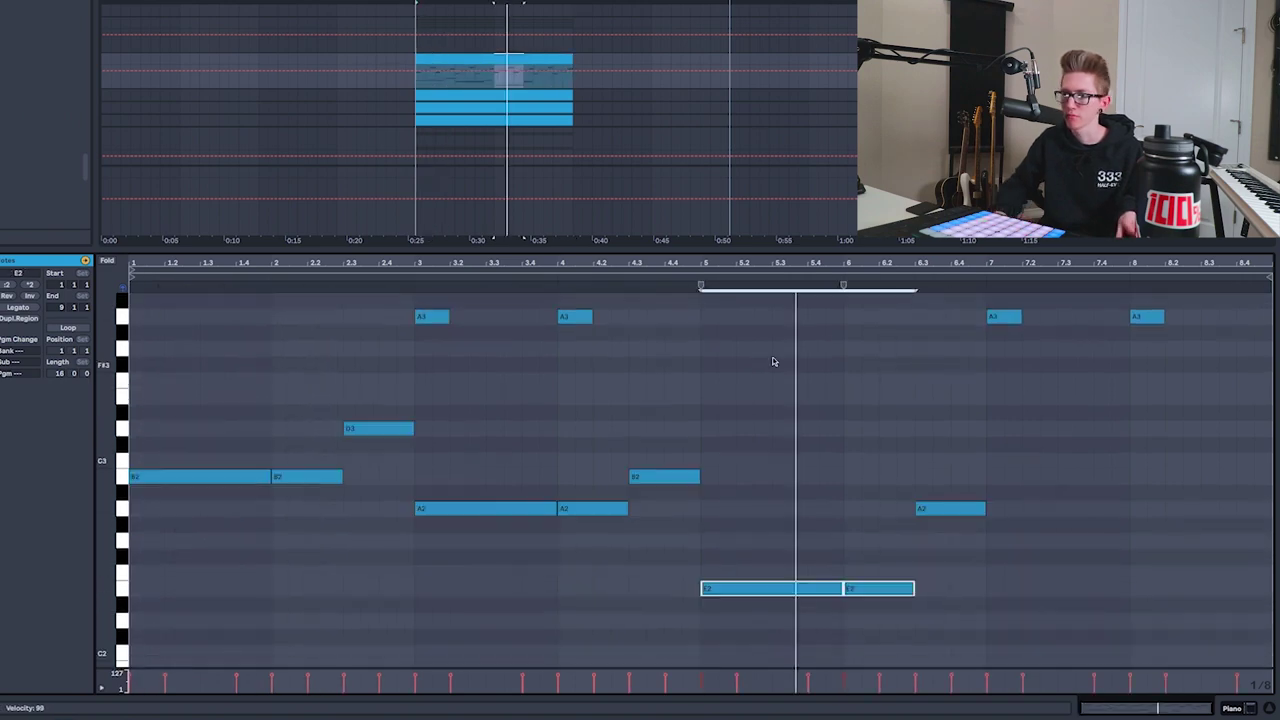
key(space)
key(space)
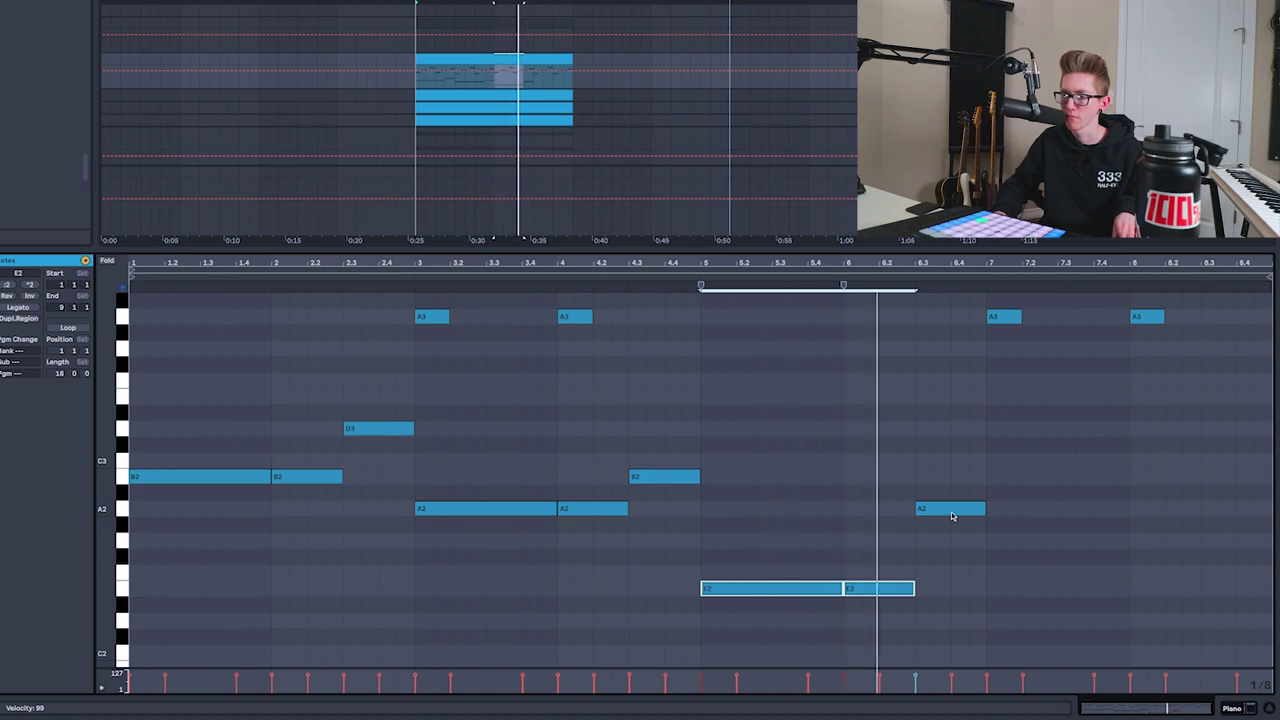
Step: Try G2 and A2 for the last bass note of bar 6, set it to F#2 and replay the passage
drag(951, 512, 956, 549)
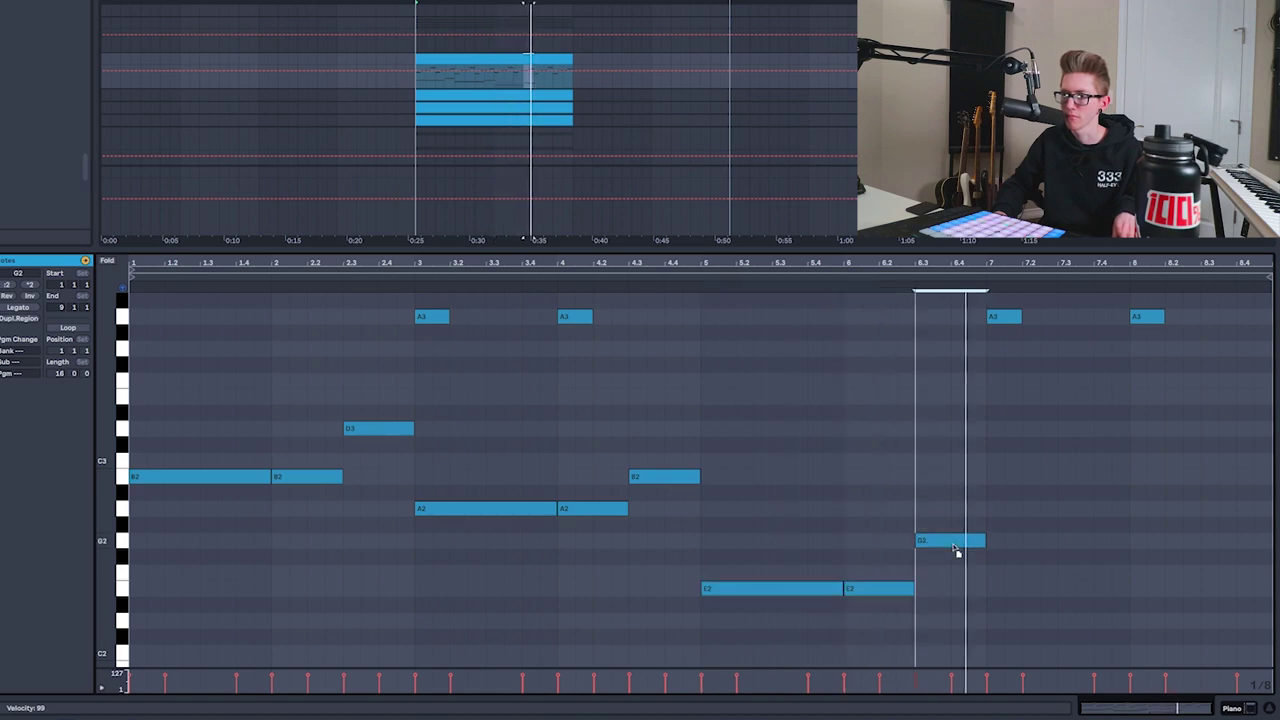
click(846, 305)
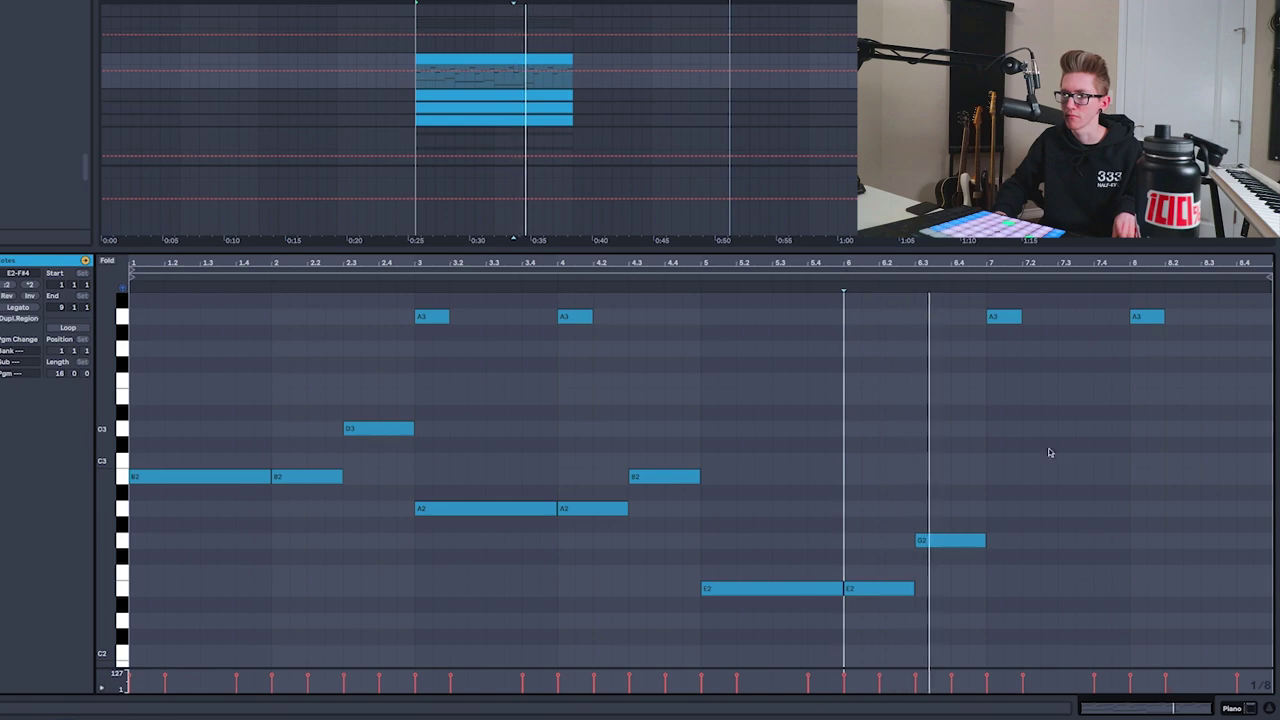
drag(958, 548, 960, 525)
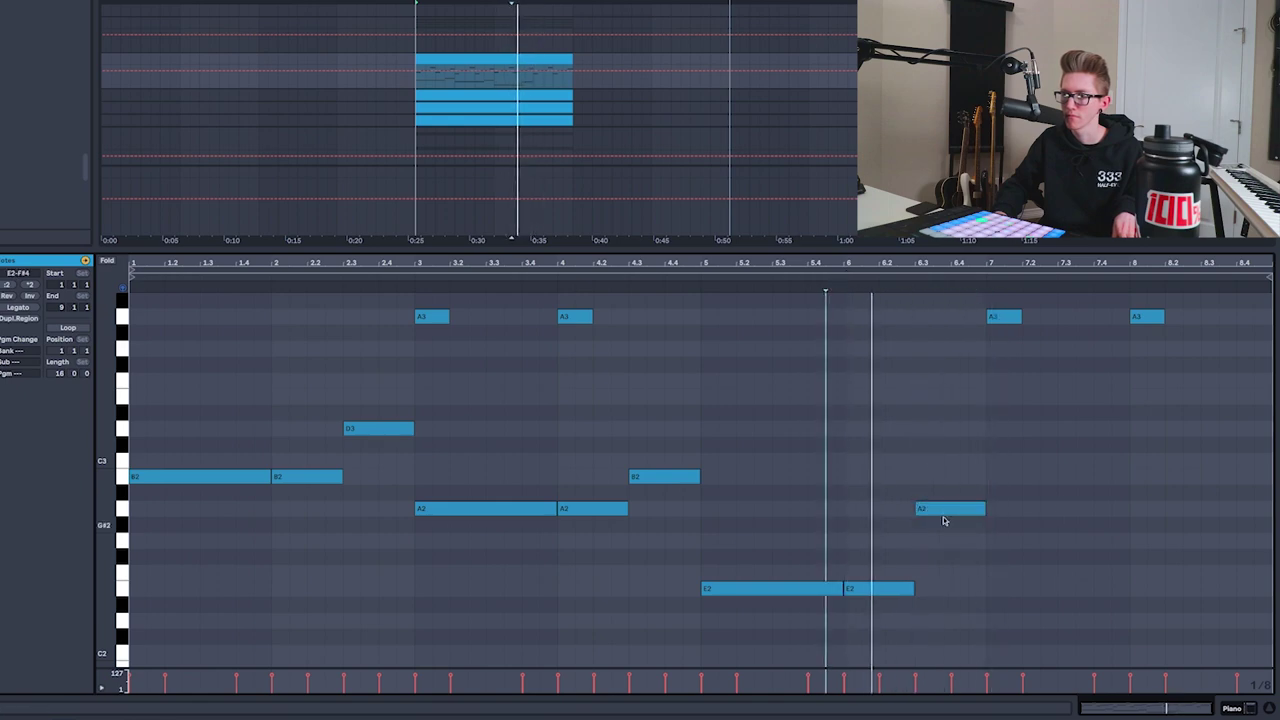
drag(951, 515, 957, 563)
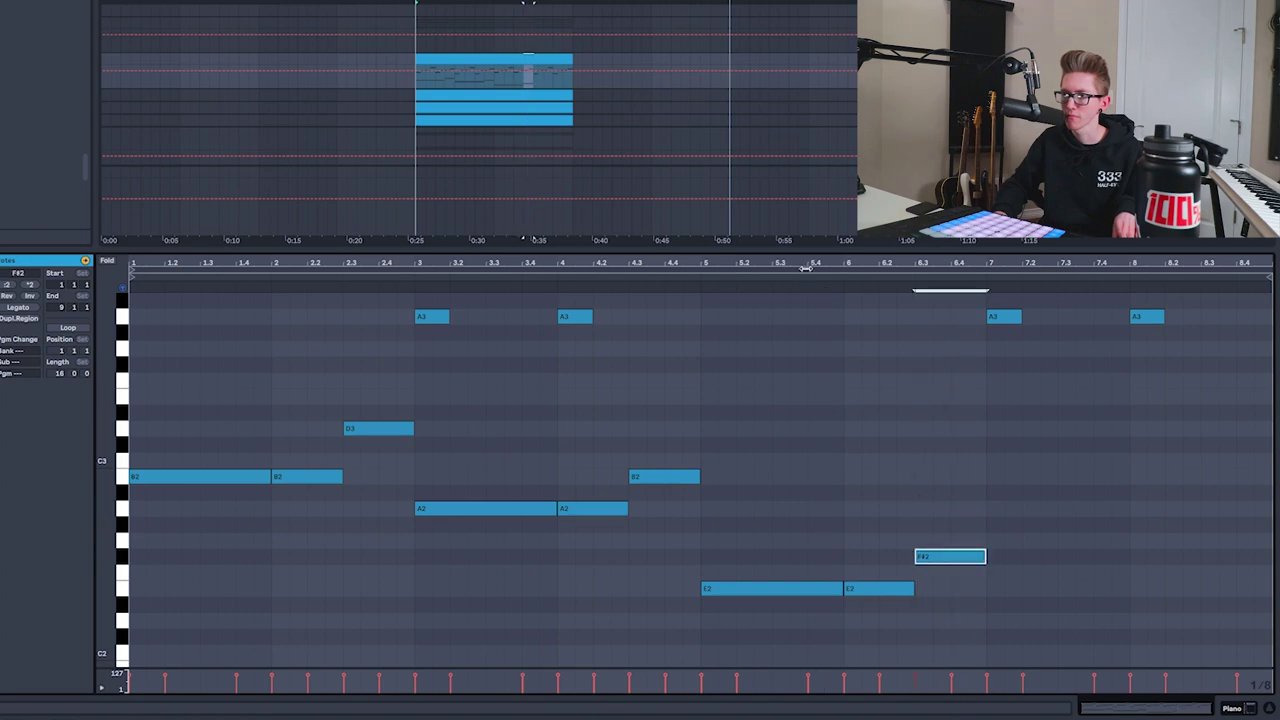
click(815, 279)
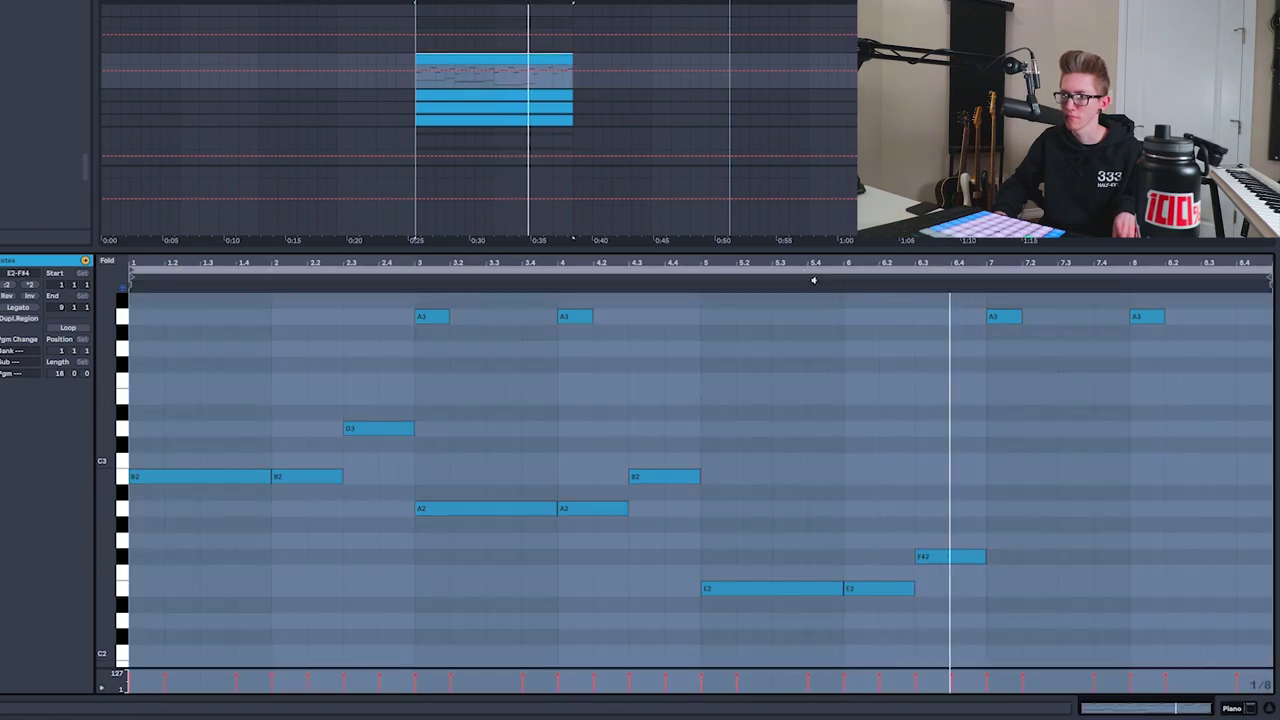
Step: Add high notes C#5 and C5 at the end of bar 2, and C5 and C#5 at the end of bar 4
click(391, 386)
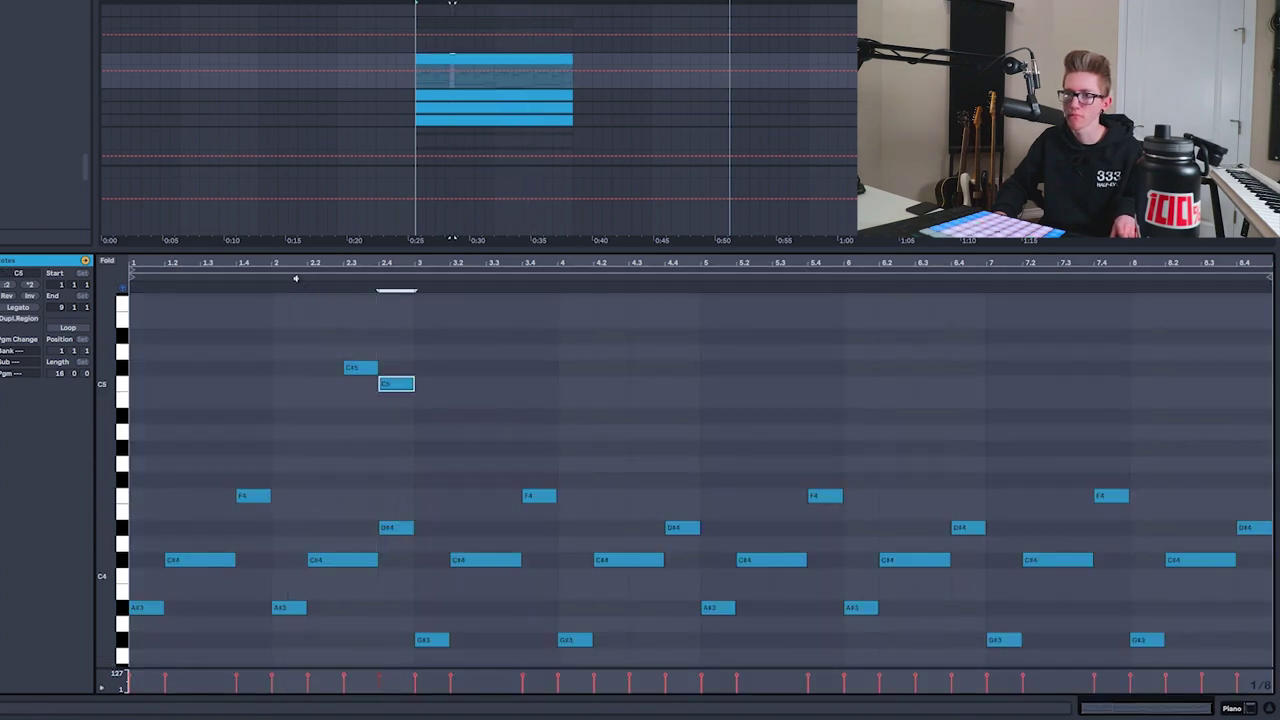
click(295, 279)
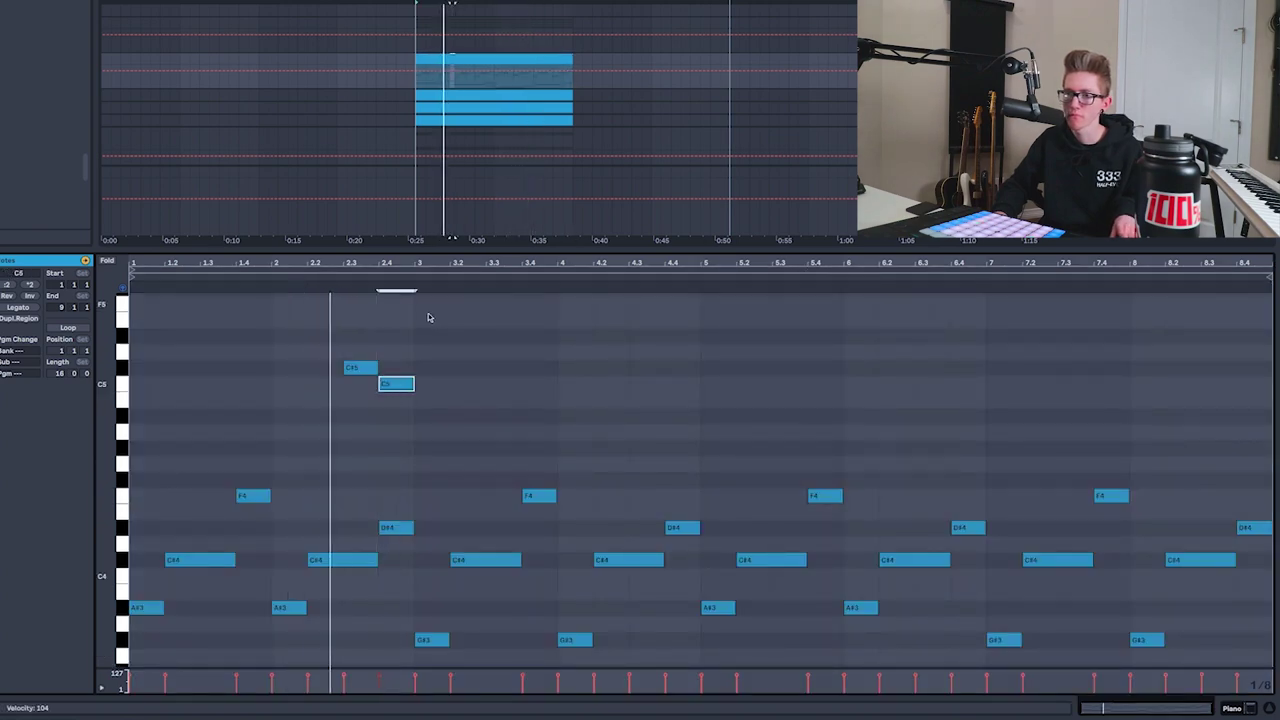
click(635, 433)
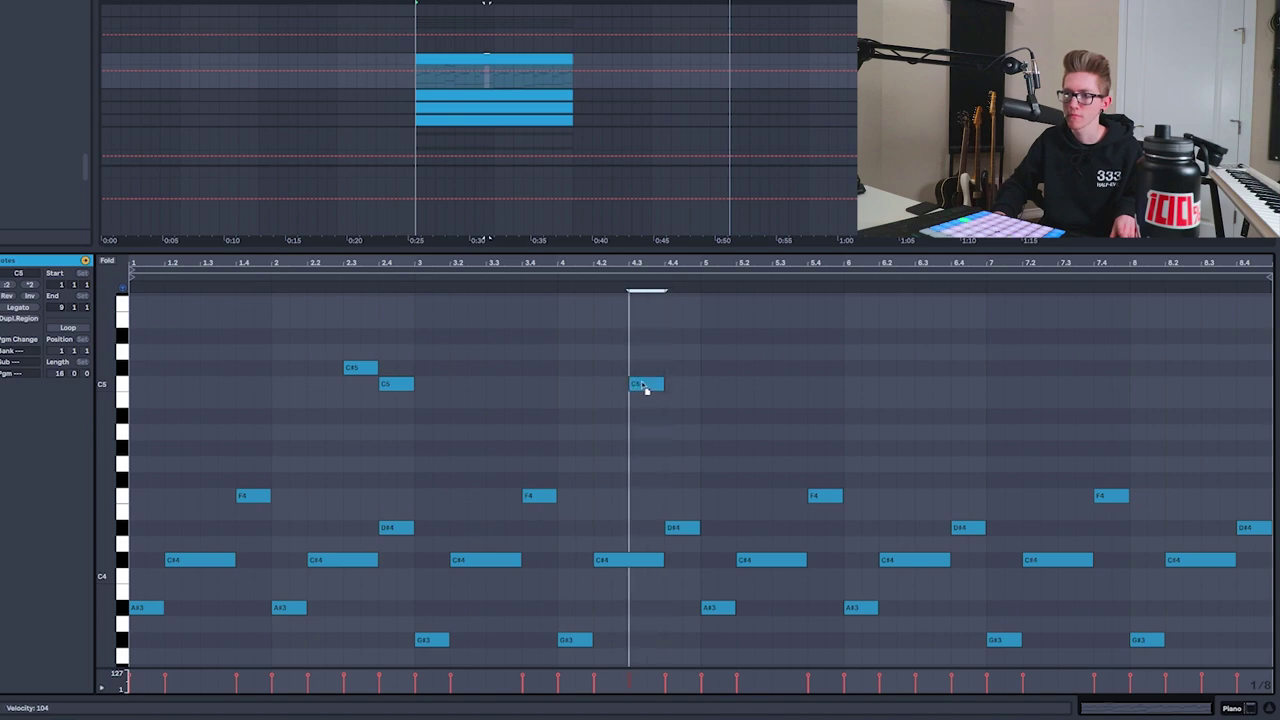
key(space)
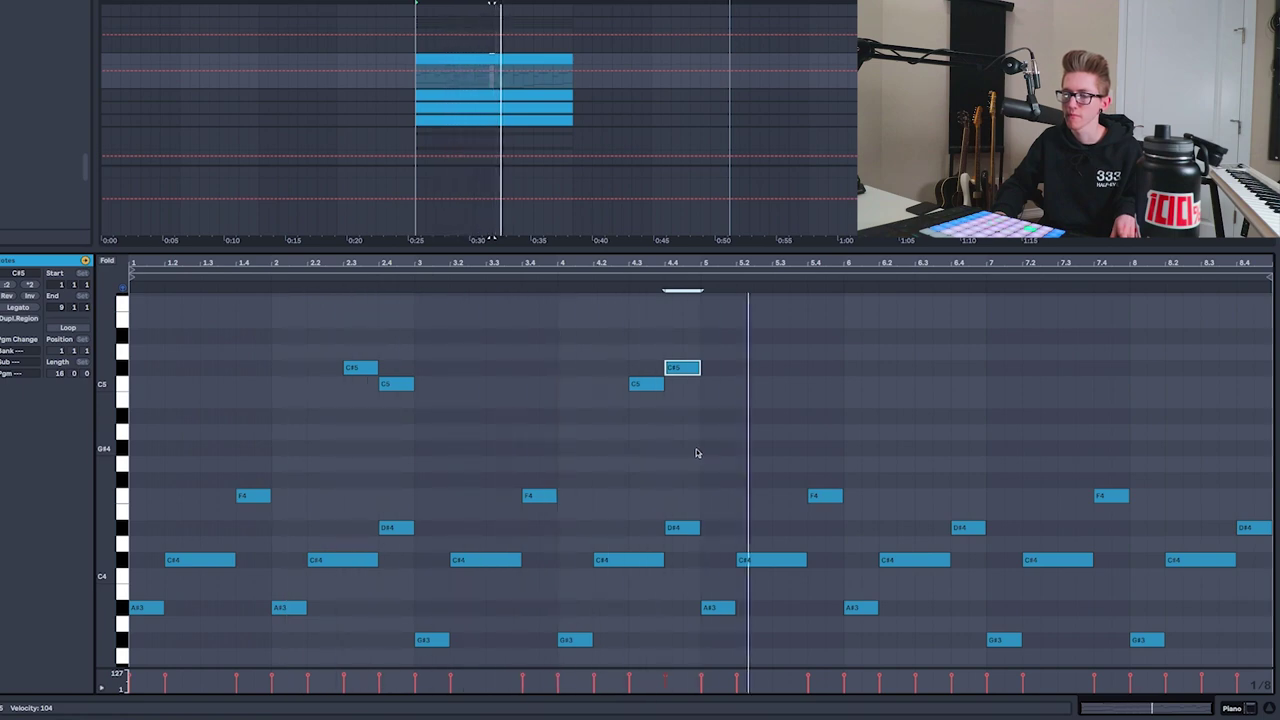
Step: Duplicate the high notes into bars 5–8, then replace the pair ending bar 8 with a copy of the pair from bar 6
drag(699, 433, 130, 350)
key(ctrl+d)
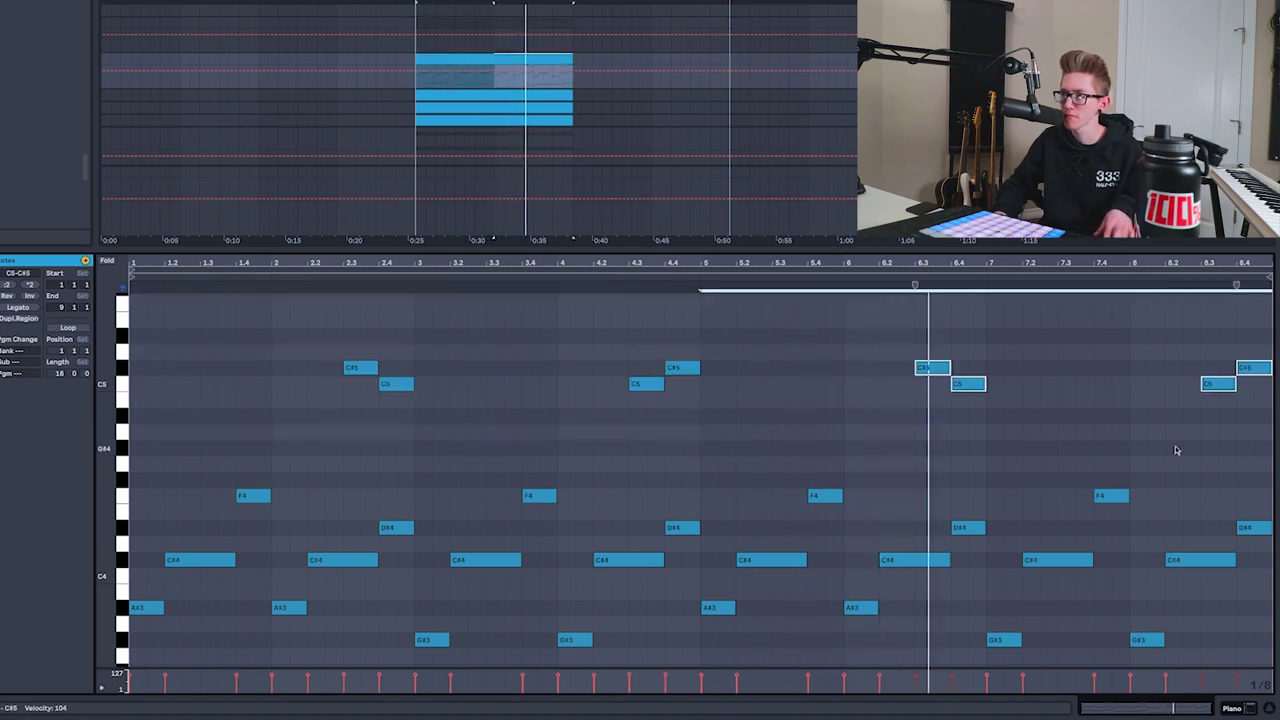
drag(1192, 434, 1272, 318)
key(Delete)
drag(983, 430, 706, 318)
key(ctrl+d)
Step: Set the last bass notes of bars 2, 4, 6 and 8 to F3, D#3, C3 and C#3
scroll(924, 460, down, 5)
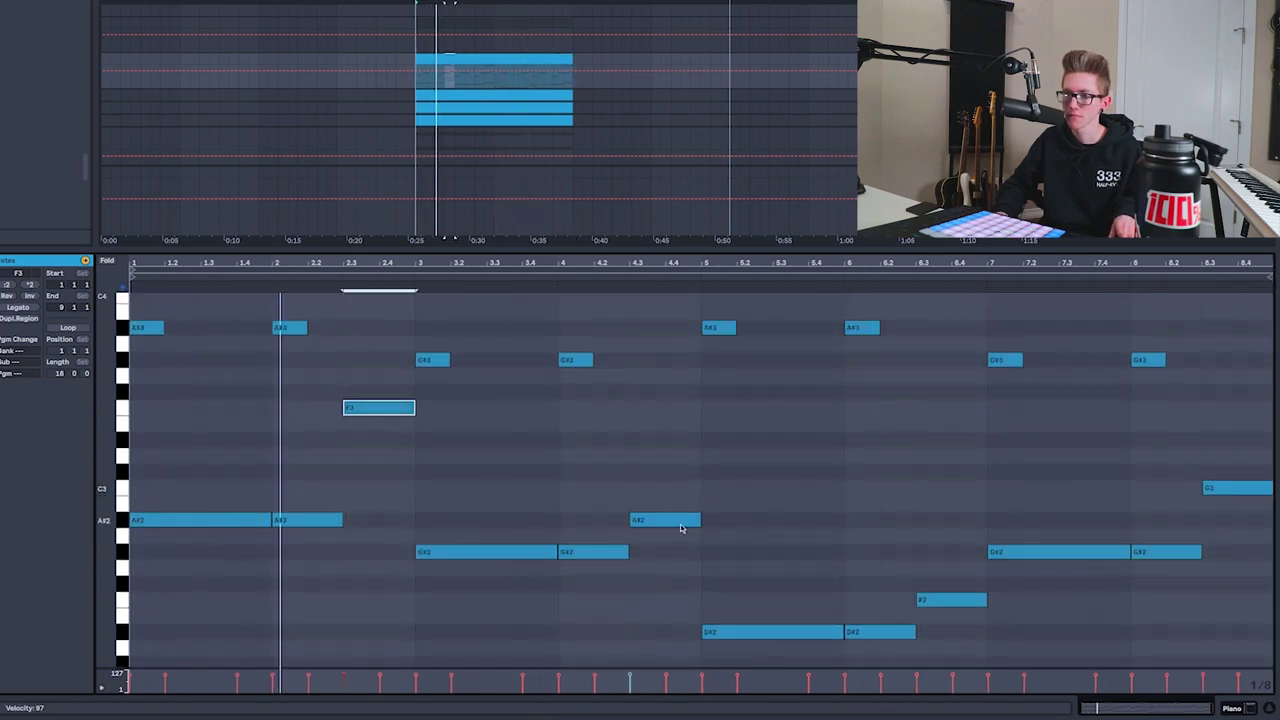
drag(680, 523, 691, 447)
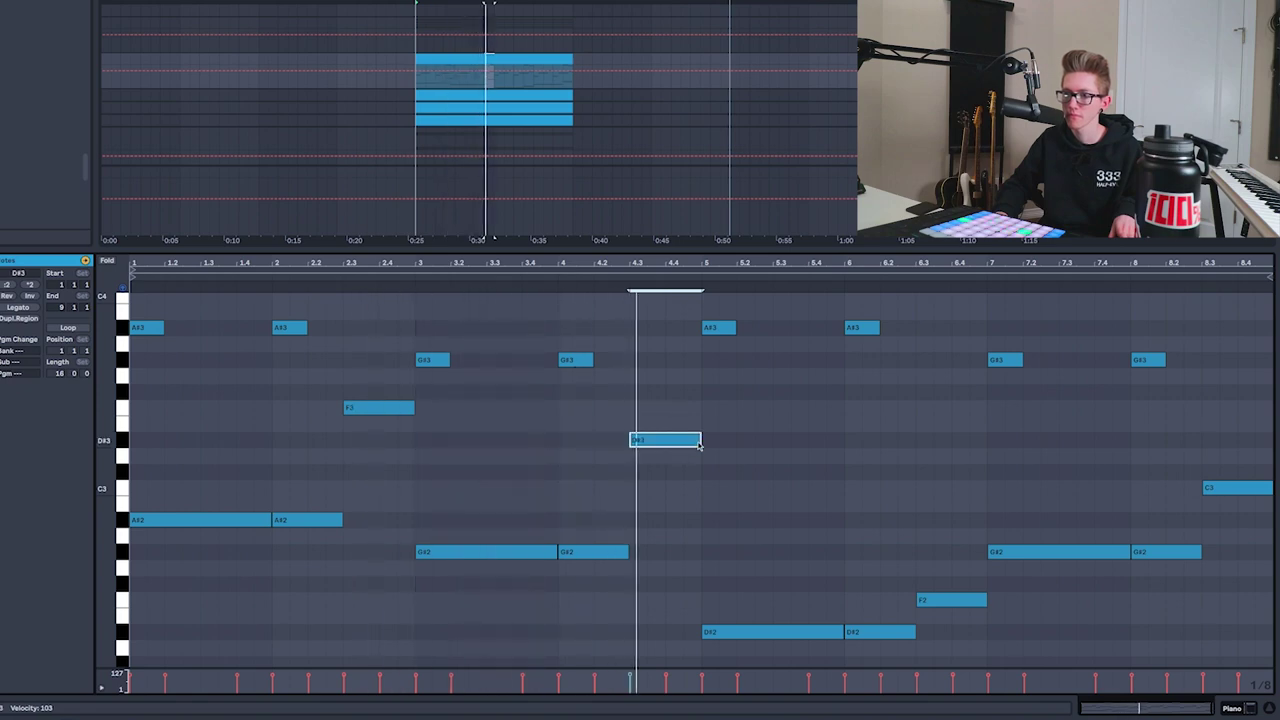
drag(935, 600, 938, 495)
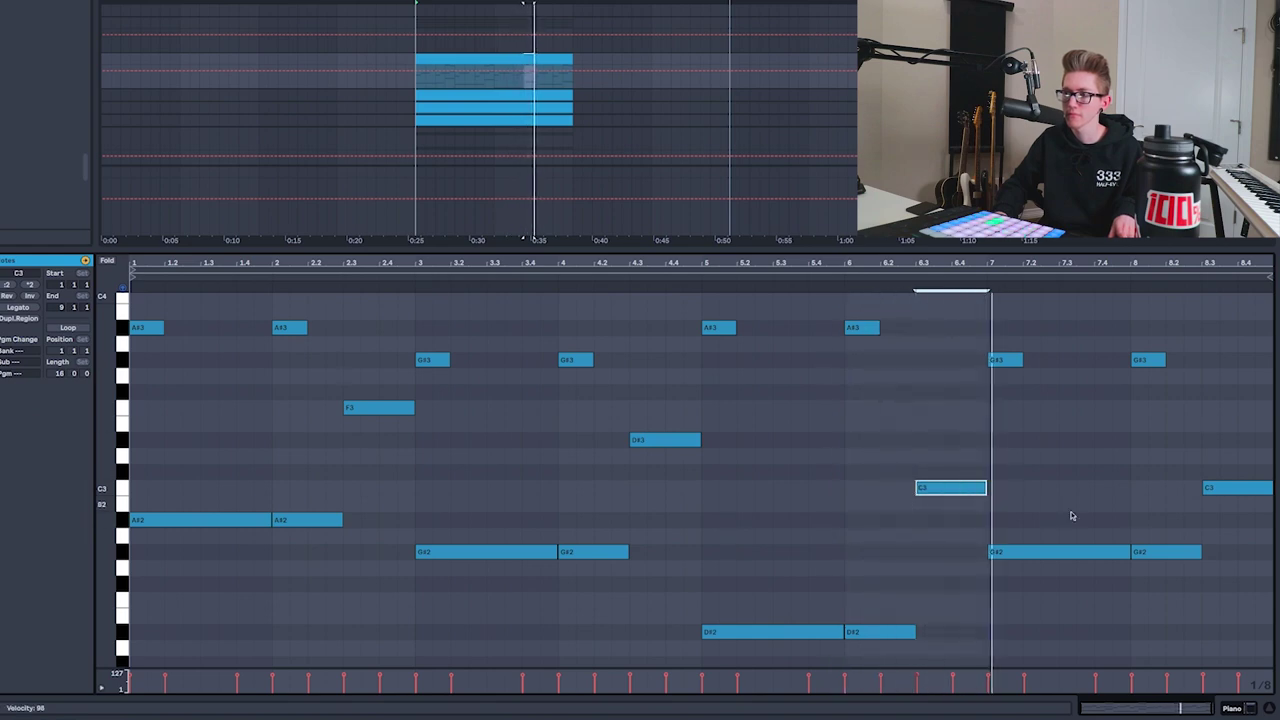
mouse_move(1237, 481)
mouse_down()
mouse_move(1234, 458)
mouse_move(1237, 475)
mouse_up()
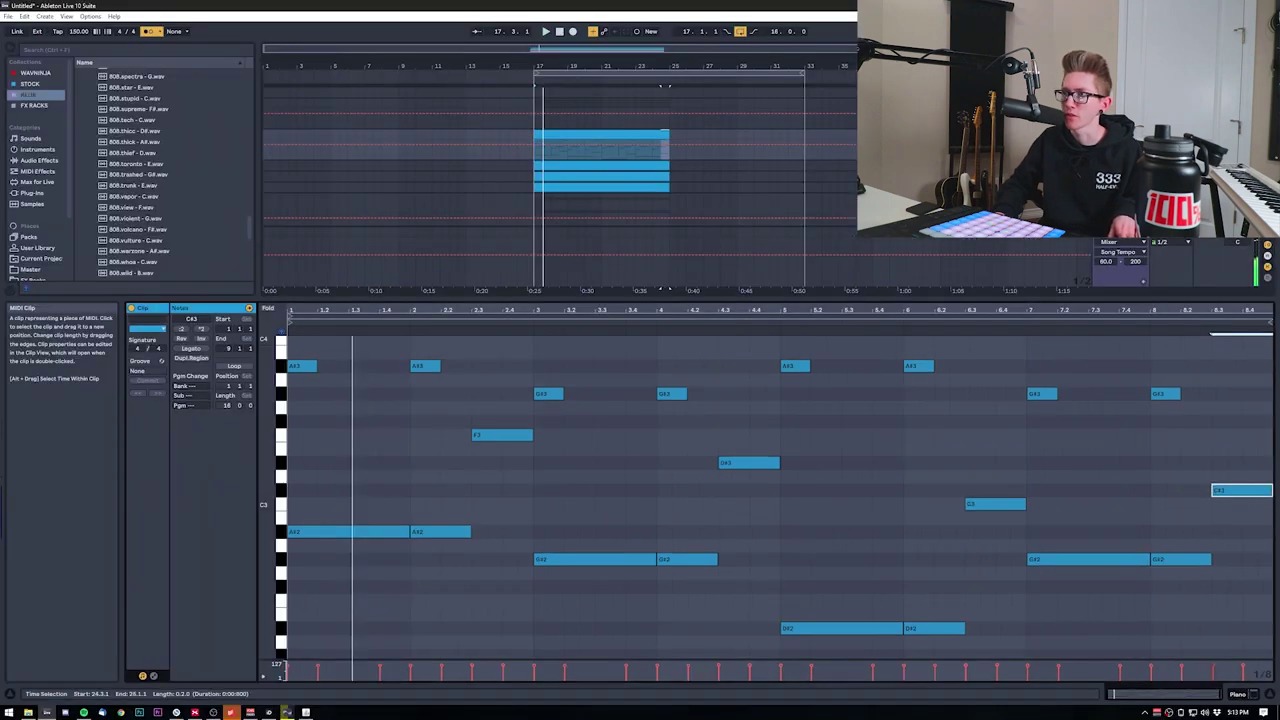
Step: Change the ElectraX patch to PAD - Moogish and duplicate the piano clip into the eight bars from bar 25
key(shift+Tab)
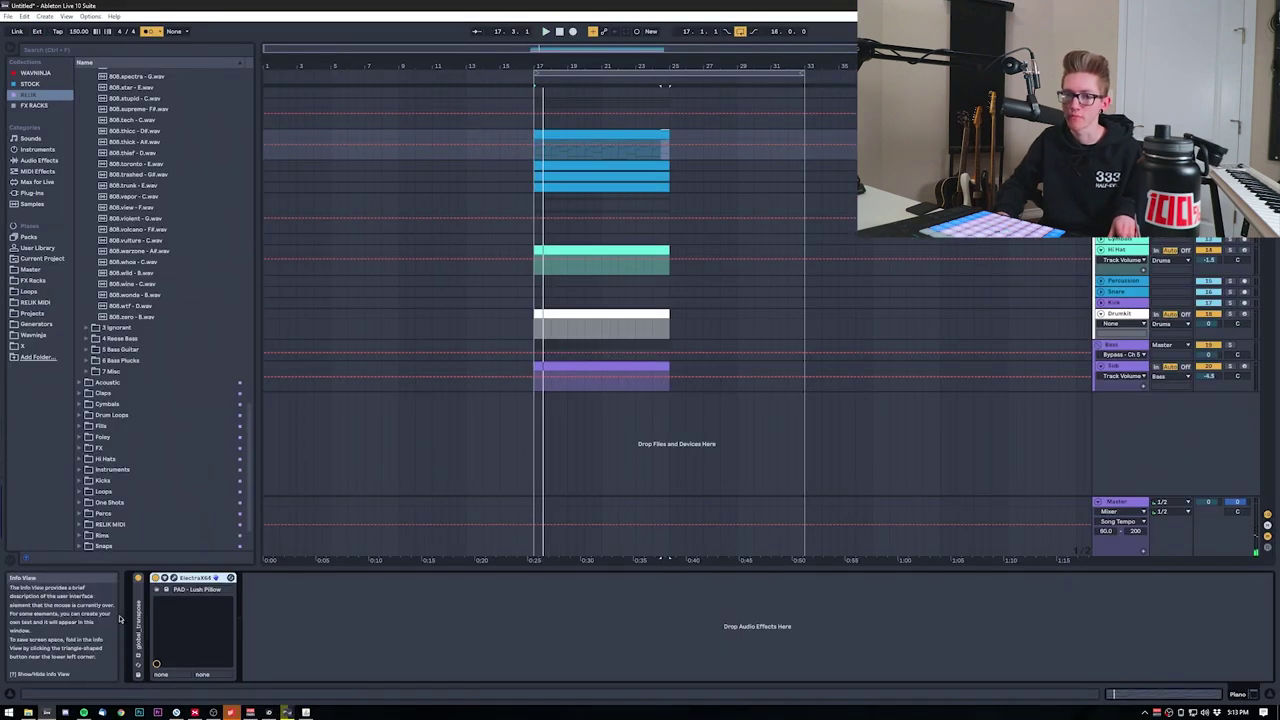
click(174, 584)
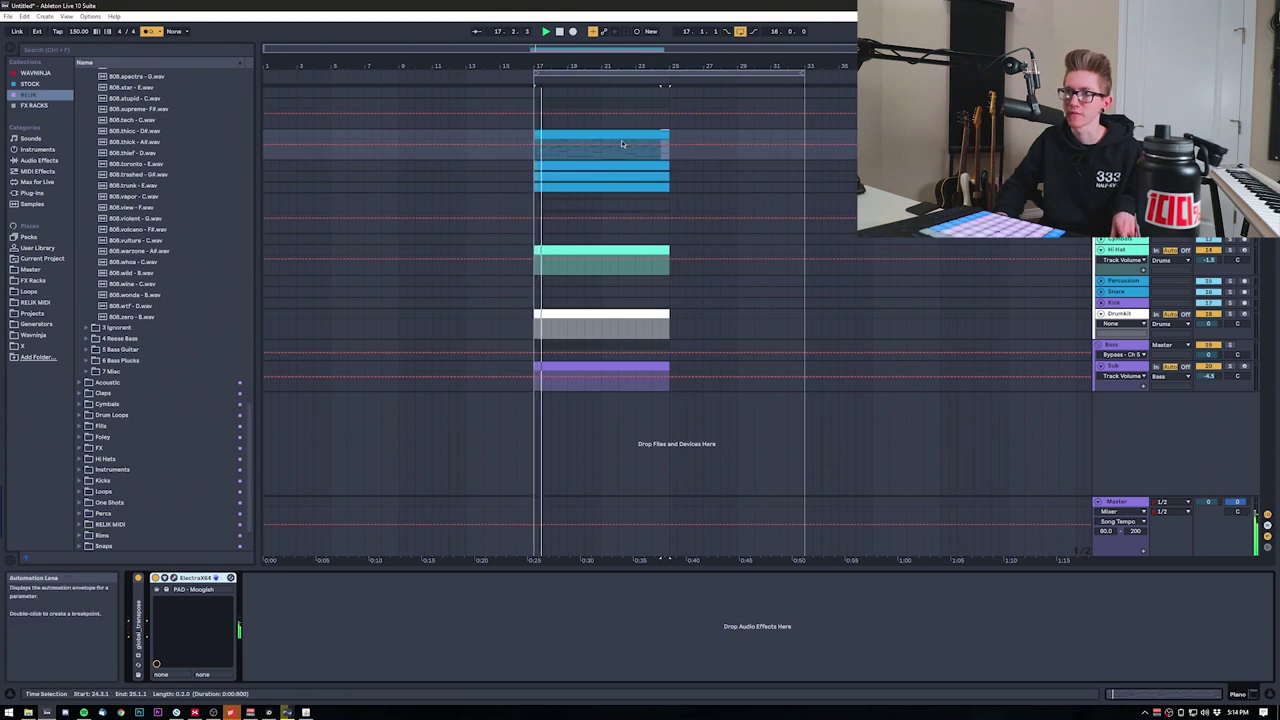
key(ctrl+d)
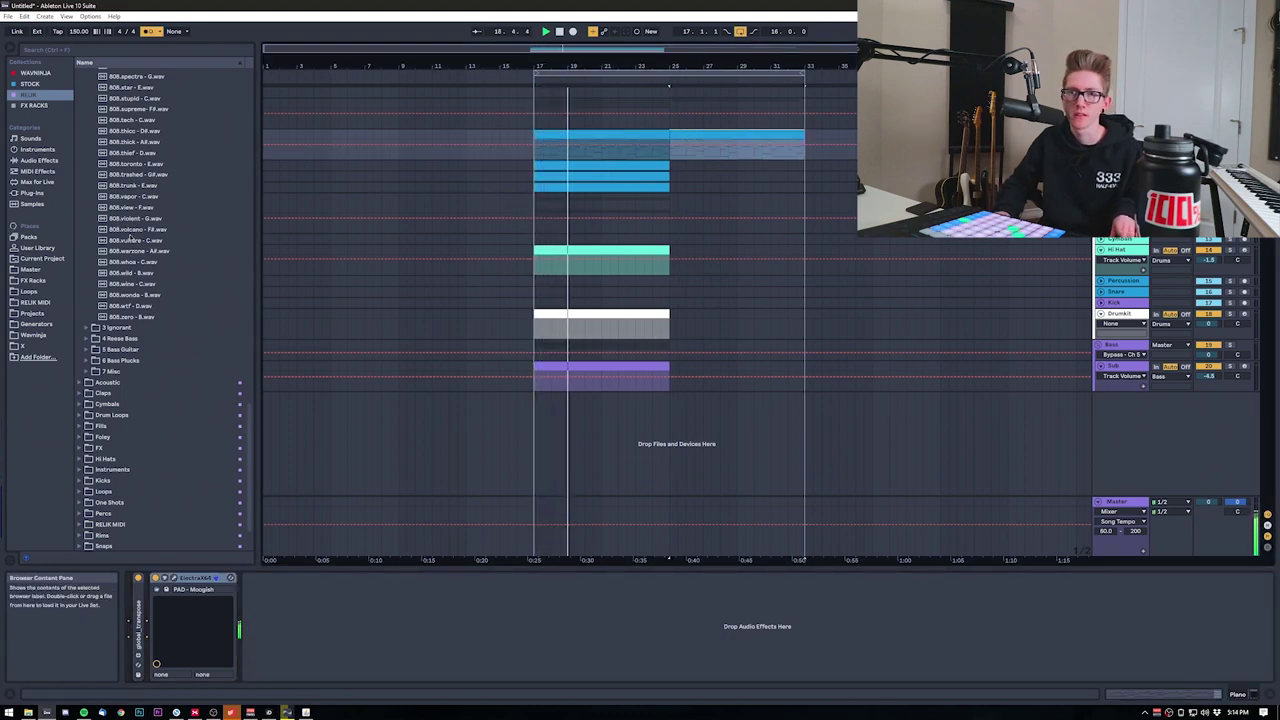
Step: Audition the Omnisphere patch PAD - Old, settle on PAD - Subconscious for the second melody layer, and close the instrument window
click(130, 230)
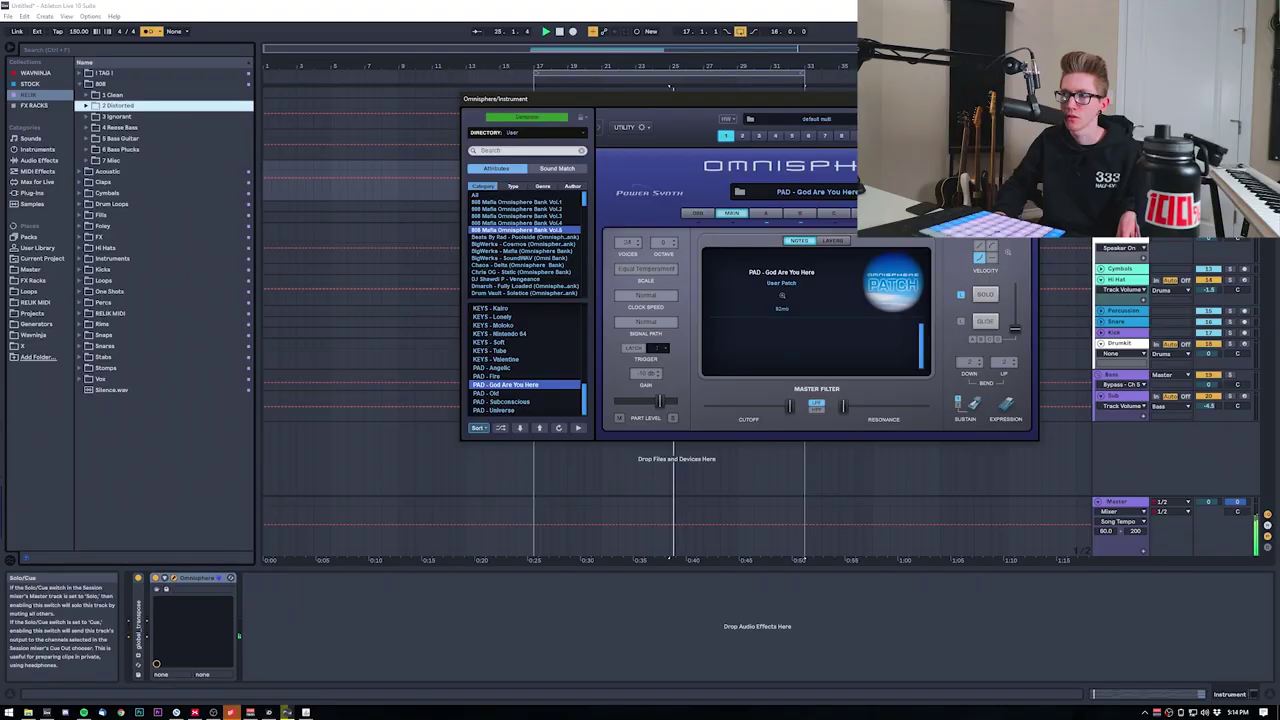
click(1230, 167)
click(507, 394)
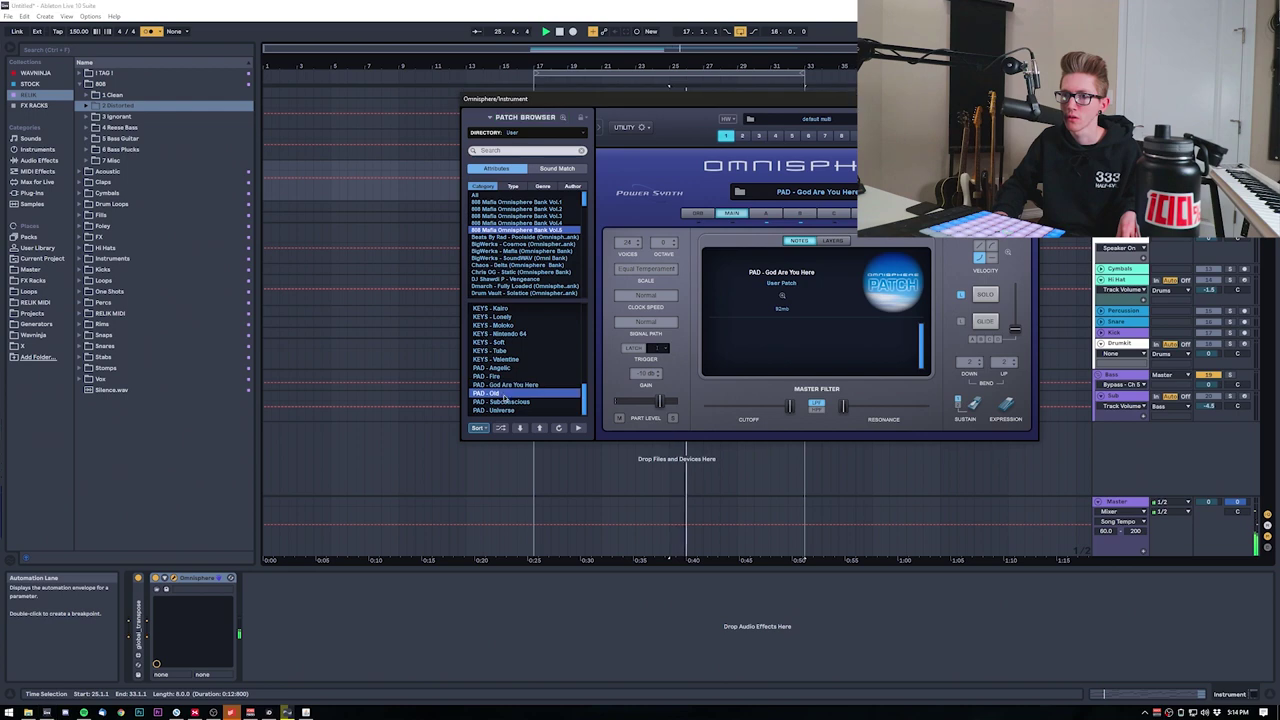
click(508, 402)
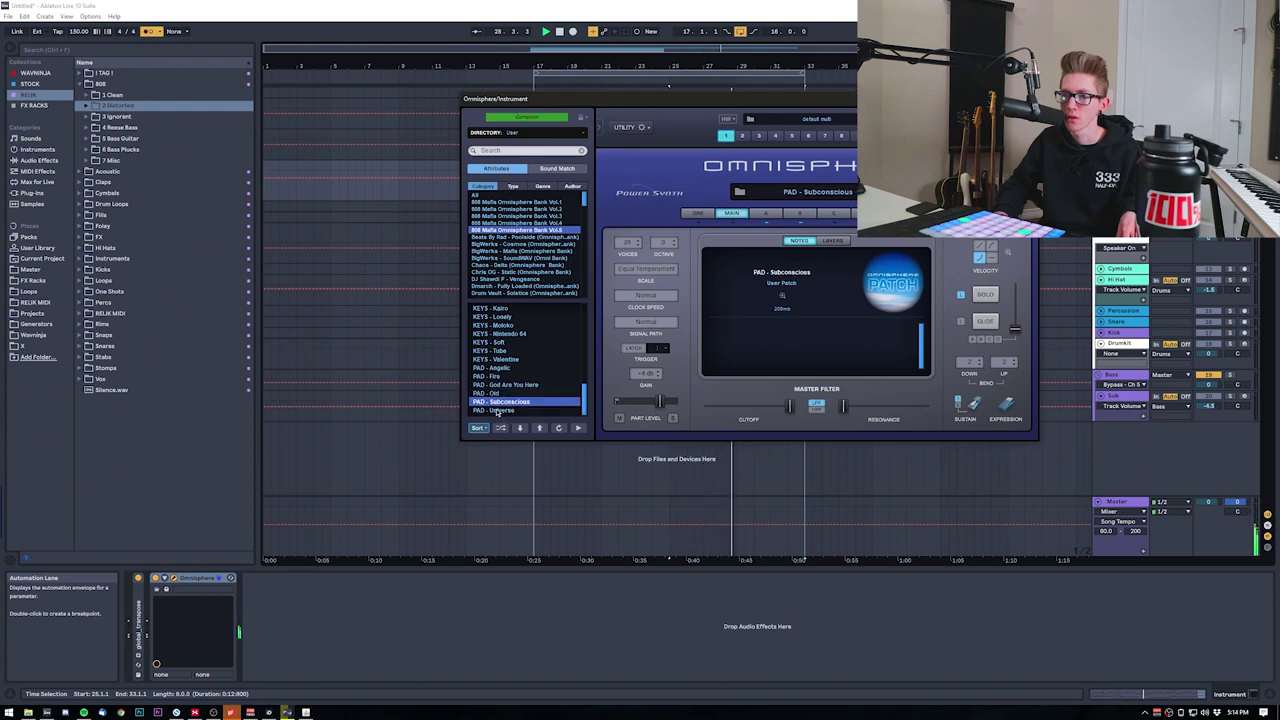
click(1230, 167)
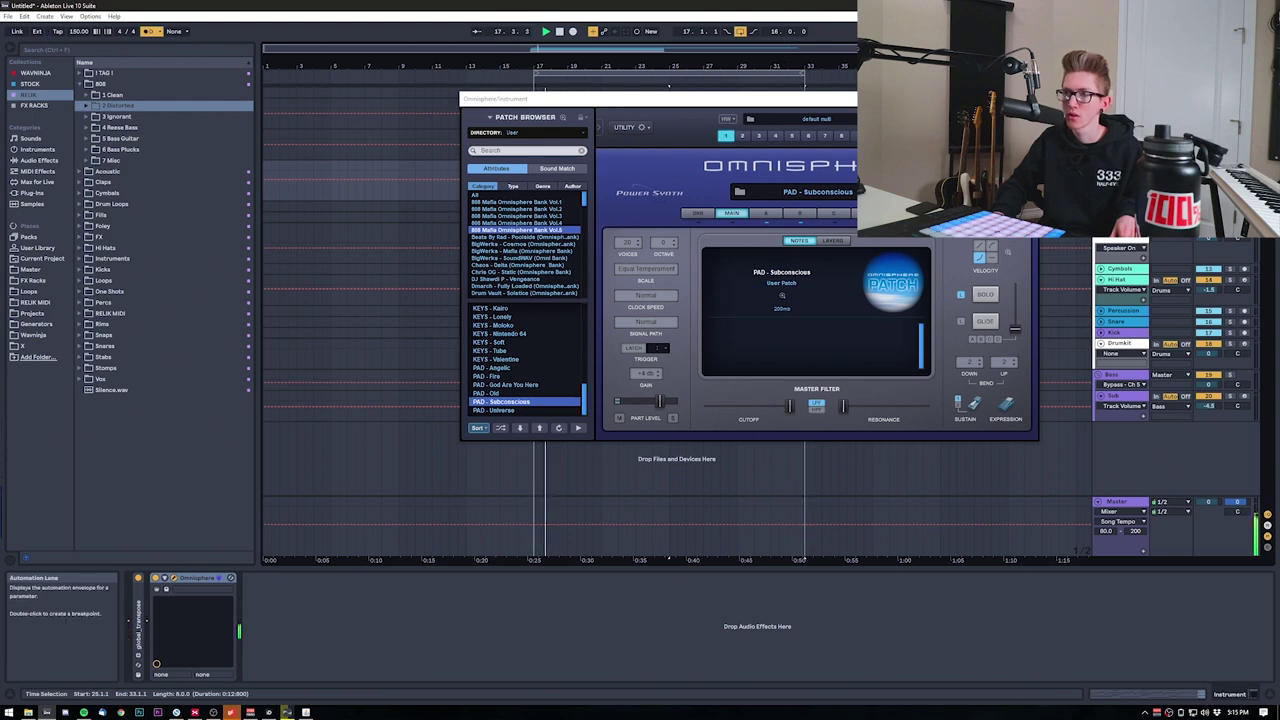
click(1028, 99)
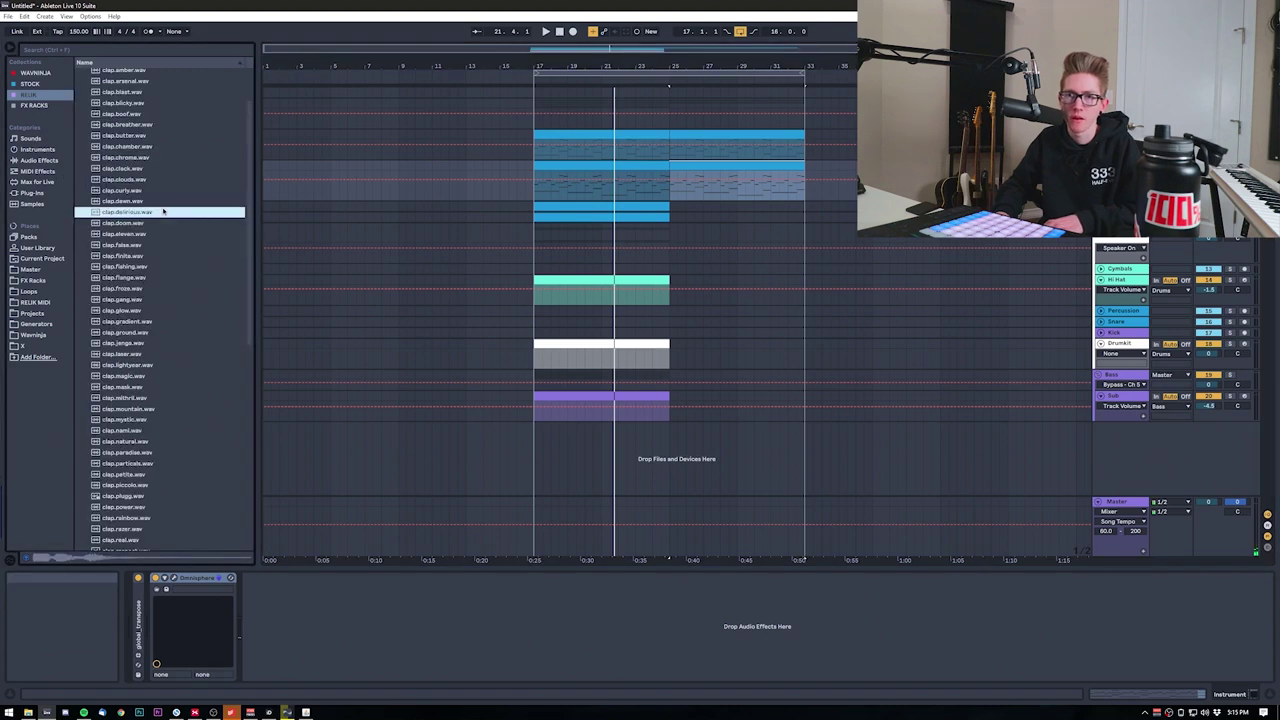
Step: Audition the clap samples from clap.delirious.wav through clap.gradient.wav
scroll(163, 211, down, 3)
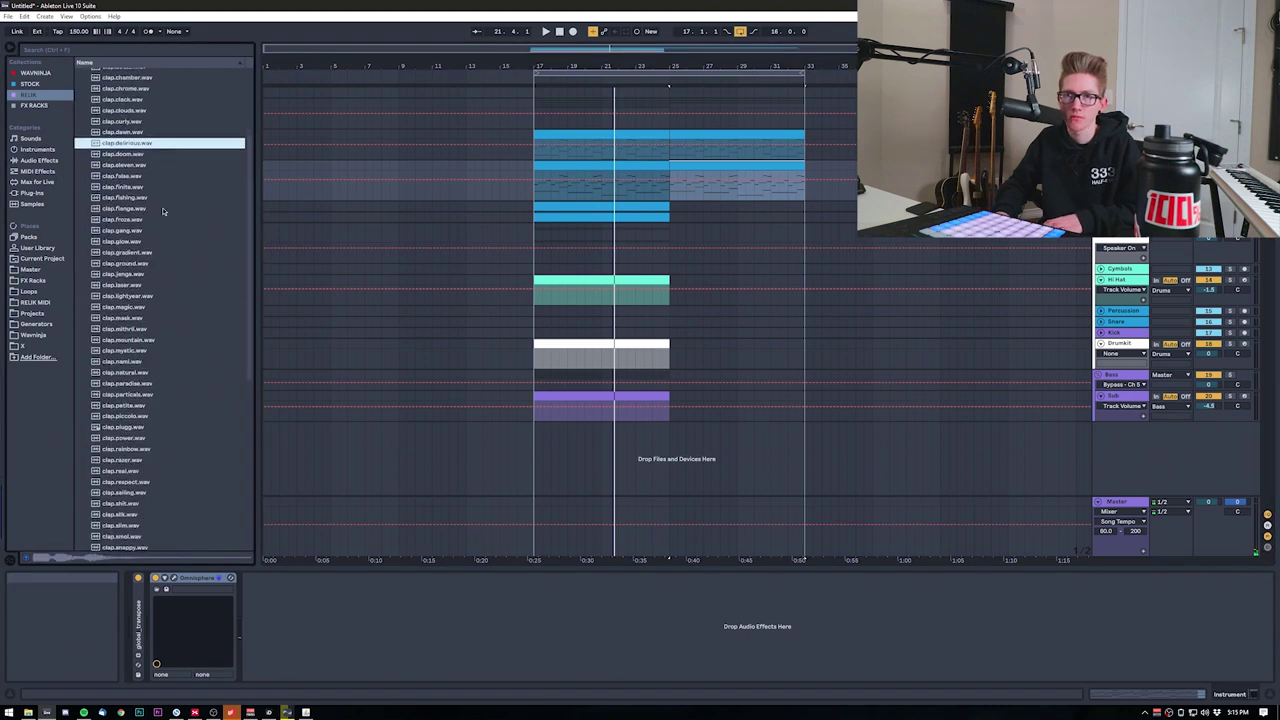
key(Down)
key(Down)
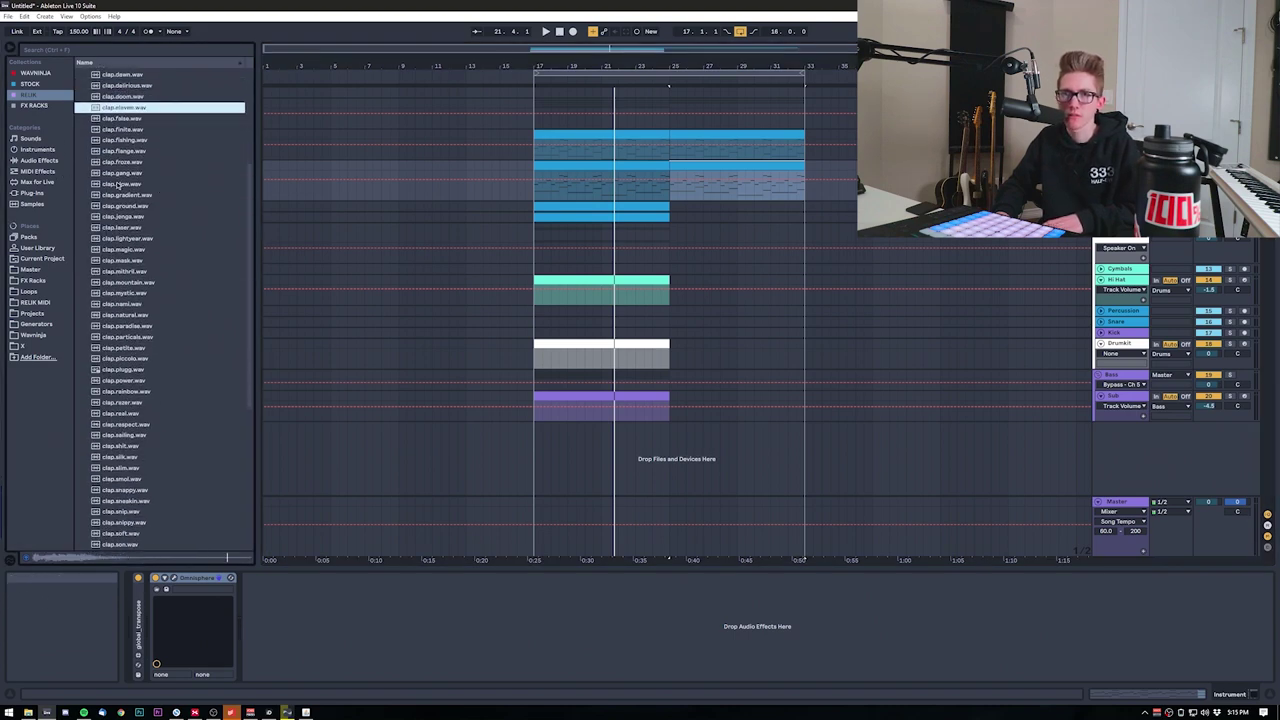
key(Up)
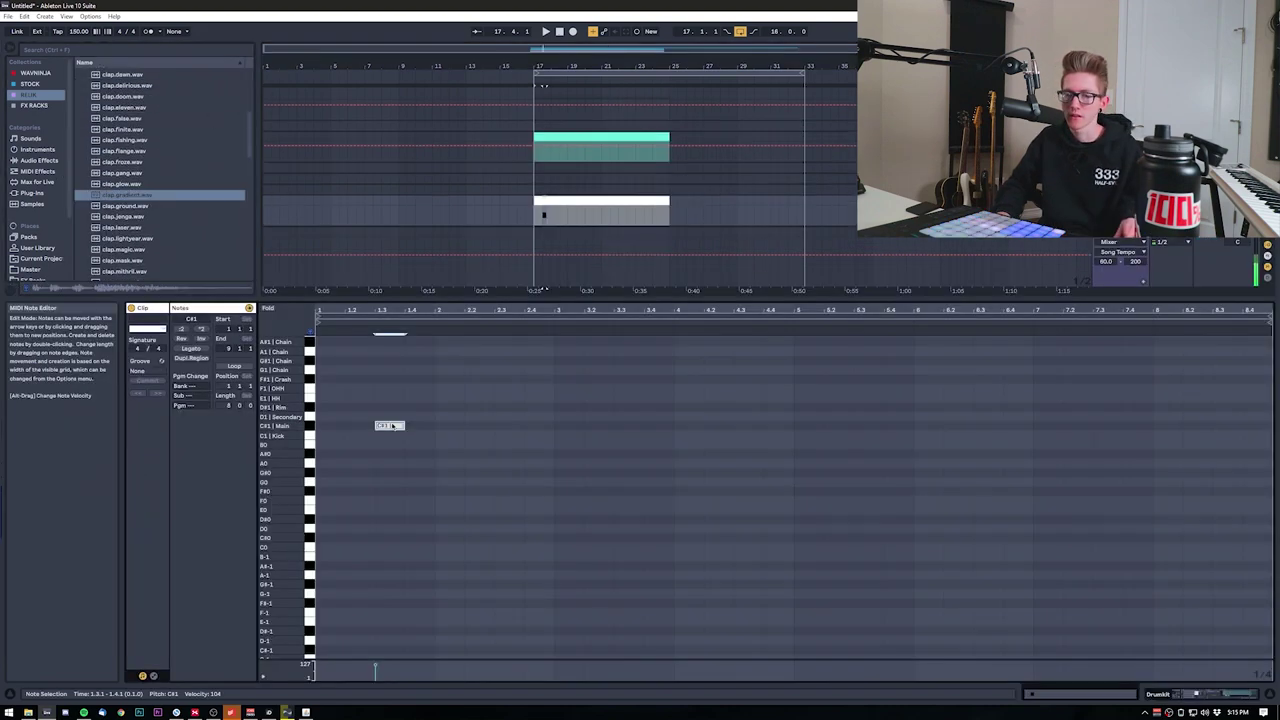
Step: Repeat the C#1 main hit on beat 3 through all eight bars and duplicate the drum clip into the eight bars from bar 25
drag(432, 449, 316, 394)
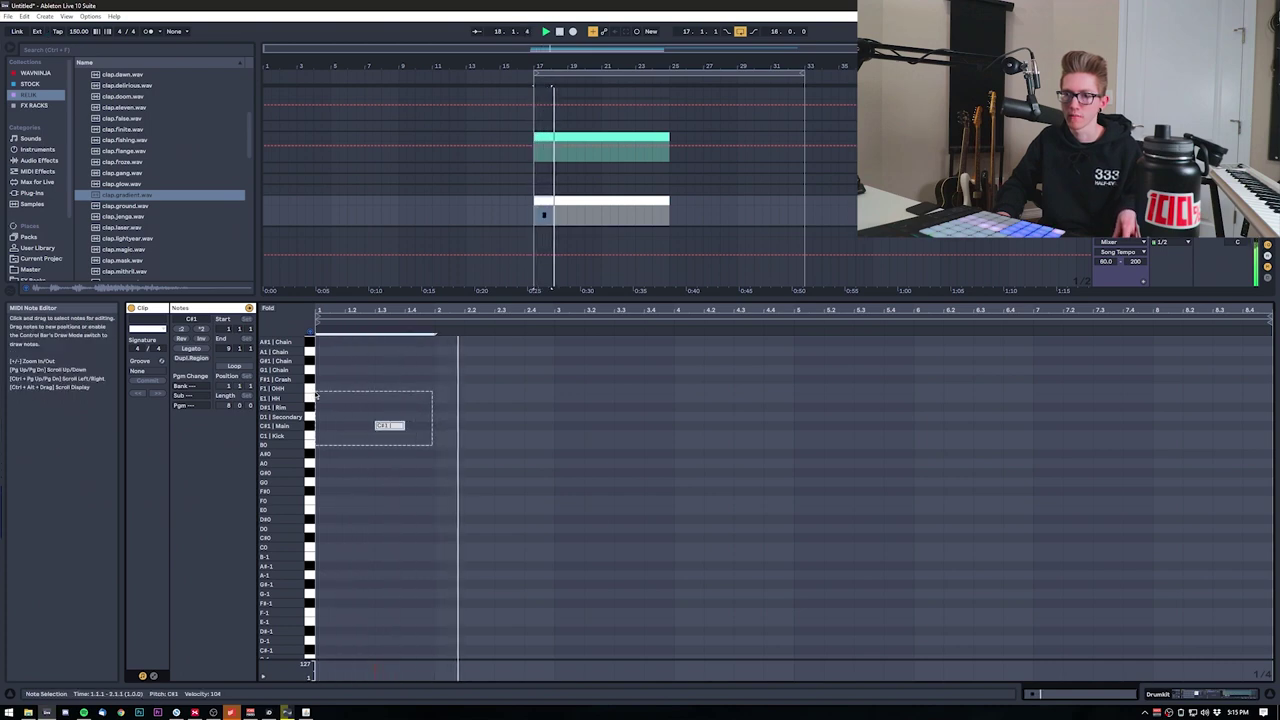
key(ctrl+d)
key(ctrl+d)
key(ctrl+d)
key(ctrl+d)
key(ctrl+d)
key(ctrl+d)
key(ctrl+d)
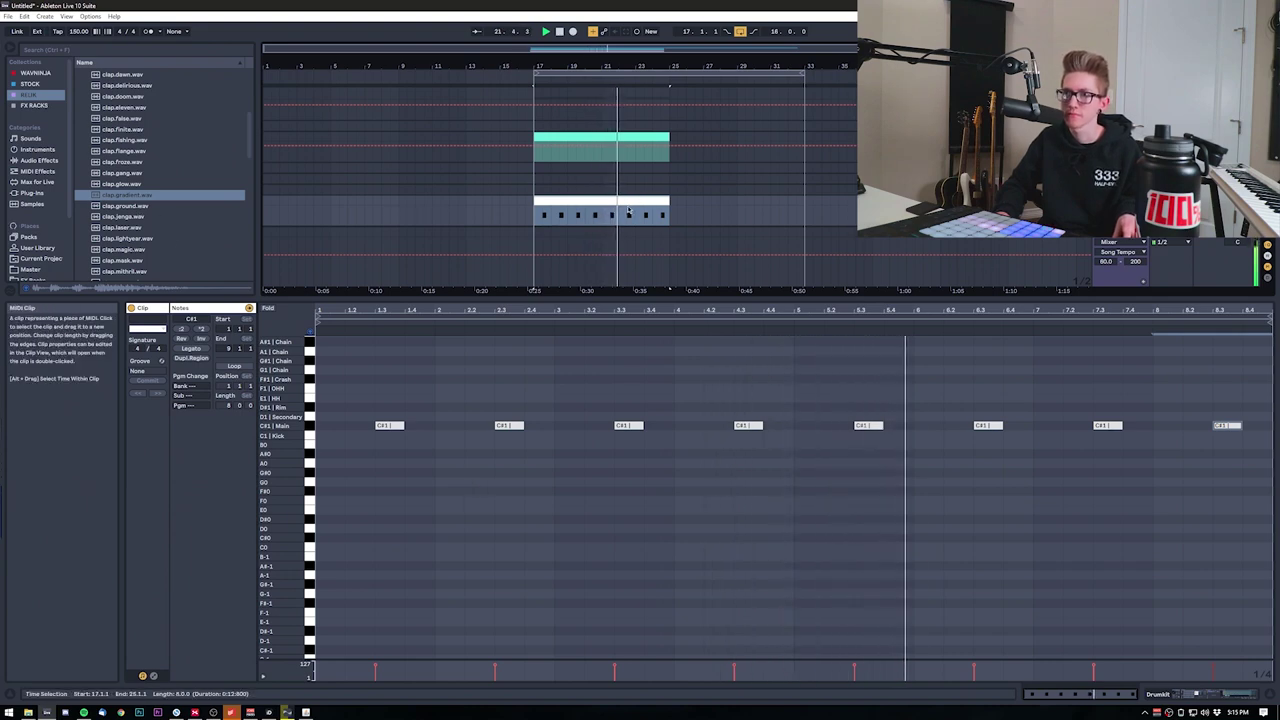
key(ctrl+d)
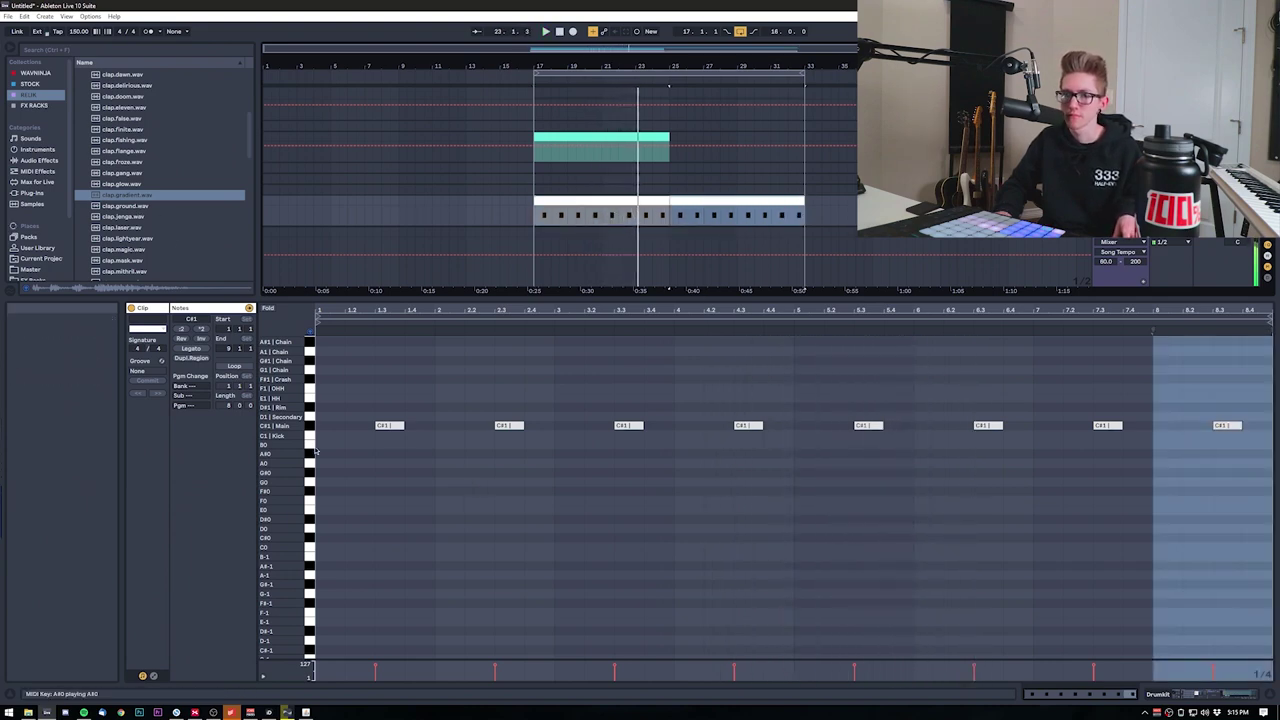
Step: Add C1 kick notes at 1.1, 2.2, 2.3.3 and 3.1 in the duplicated drum clip
double_click(324, 436)
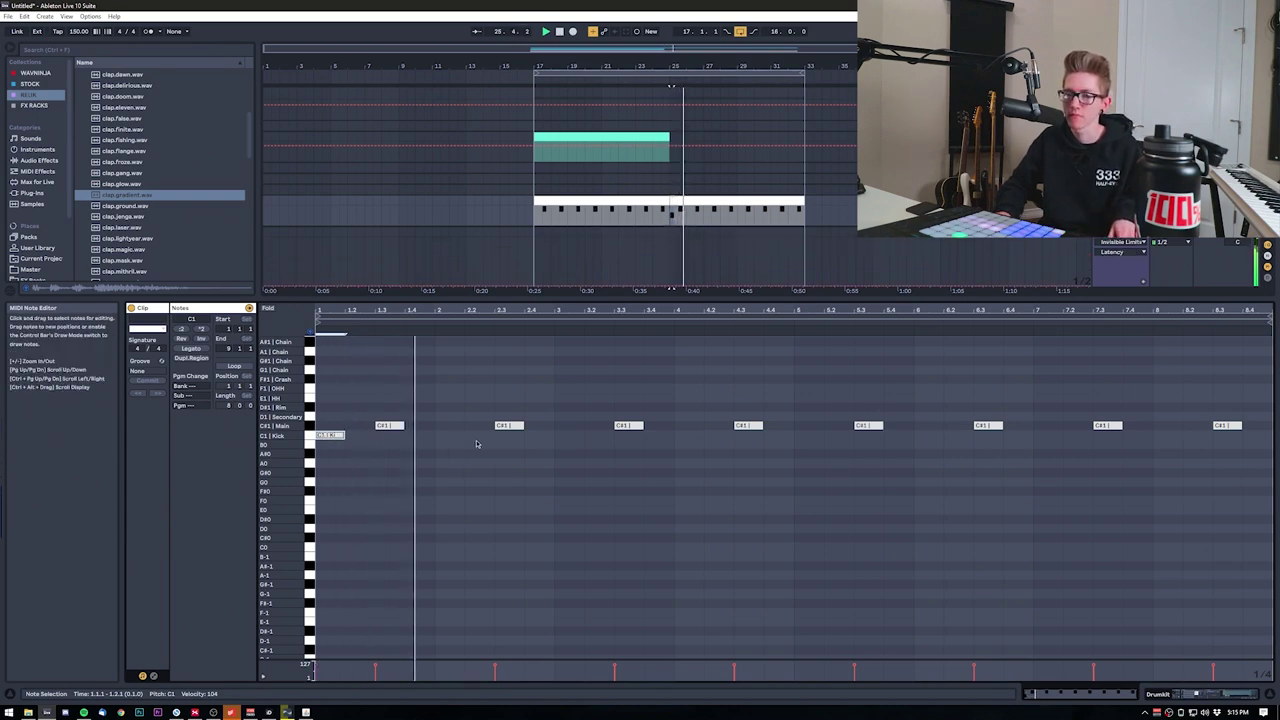
double_click(482, 436)
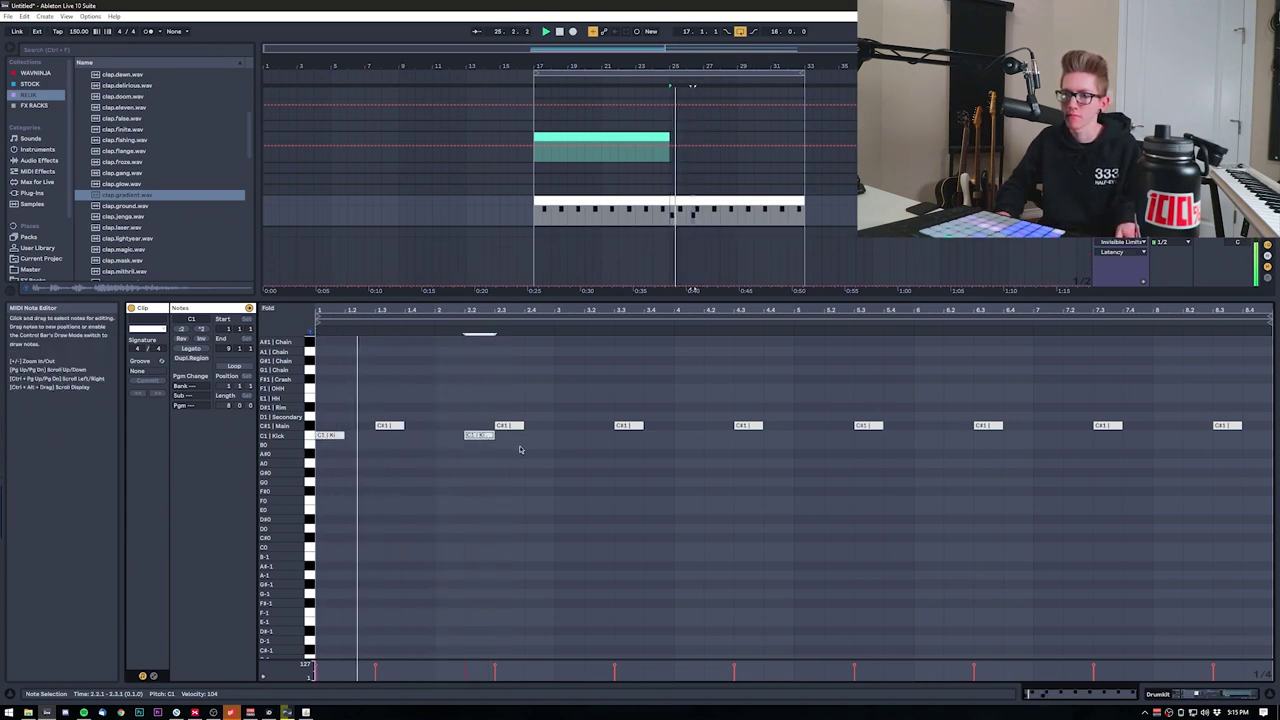
click(493, 446)
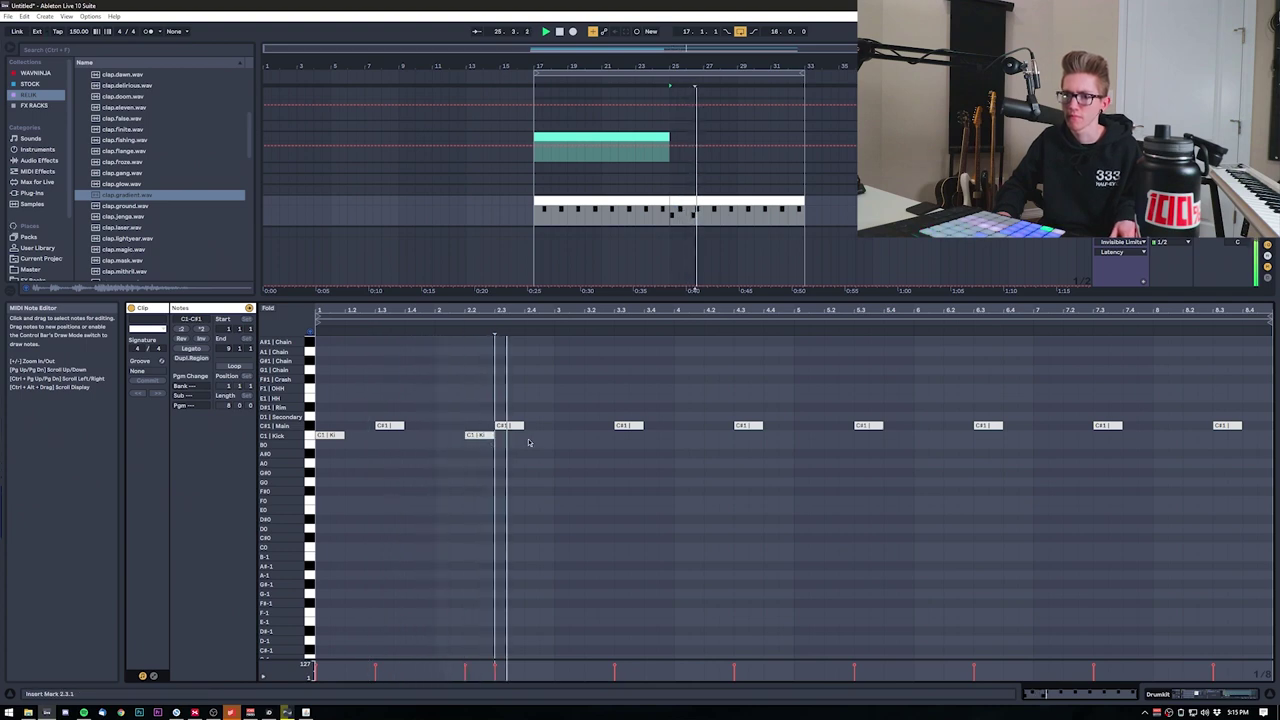
drag(521, 435, 539, 435)
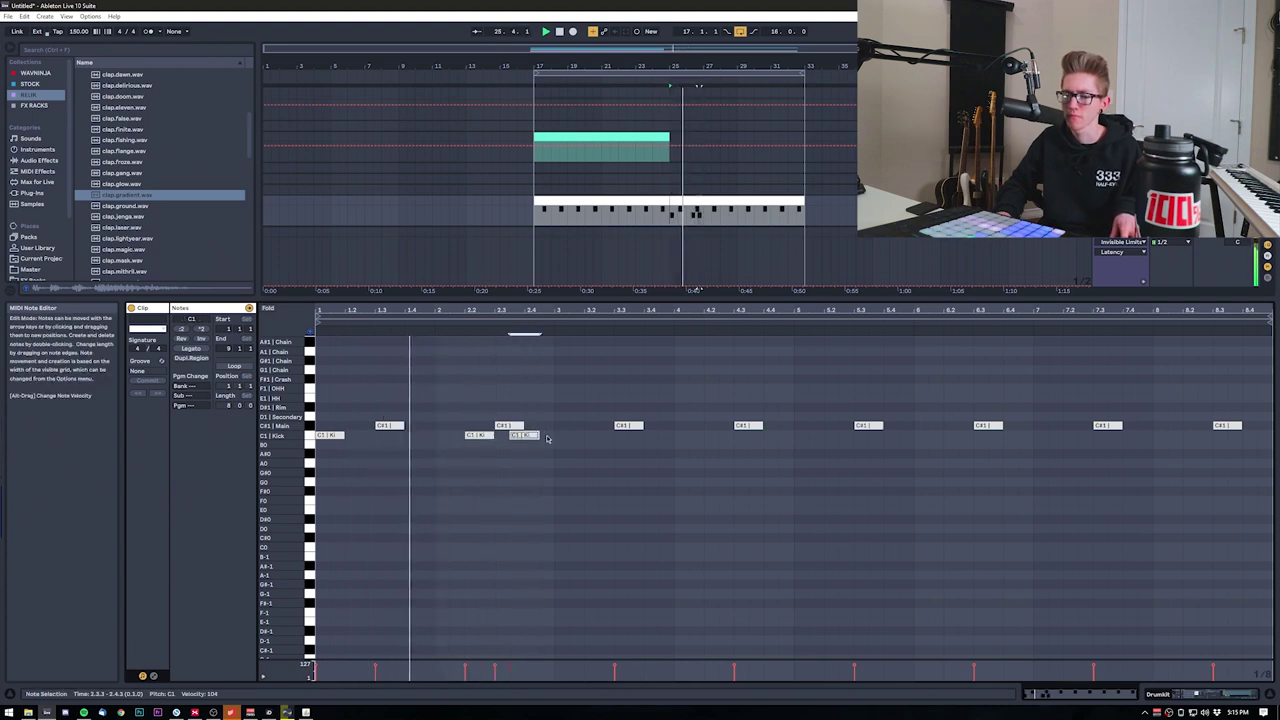
click(562, 444)
key(ctrl+v)
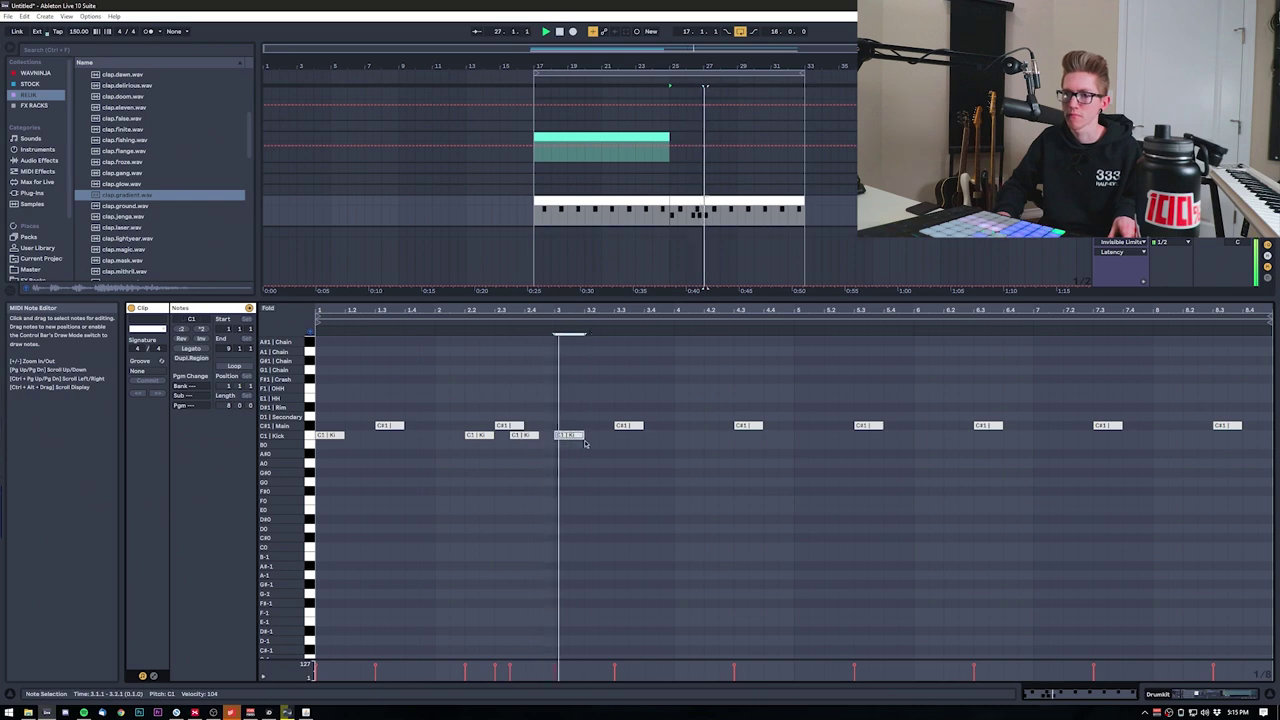
Step: Play back the kick pattern and add a C1 kick note at 3.4
mouse_move(552, 460)
mouse_down()
mouse_move(394, 449)
mouse_move(388, 434)
mouse_up()
key(space)
click(645, 448)
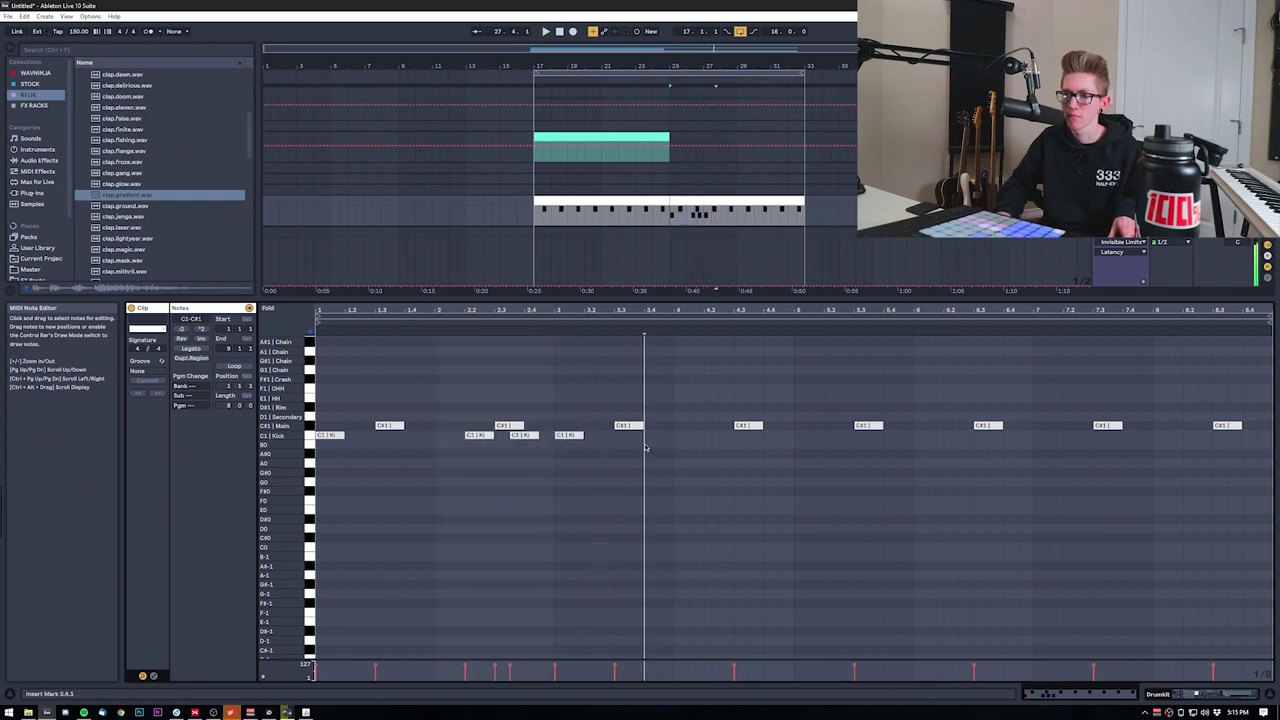
key(space)
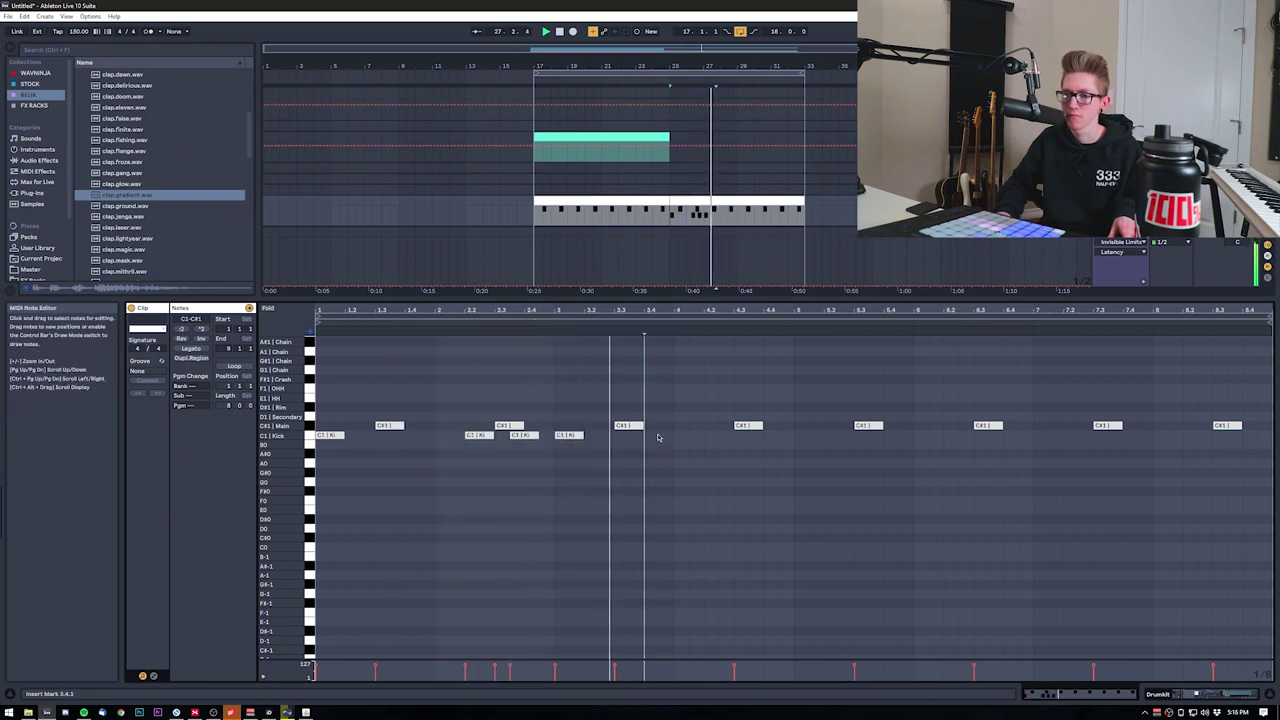
double_click(658, 437)
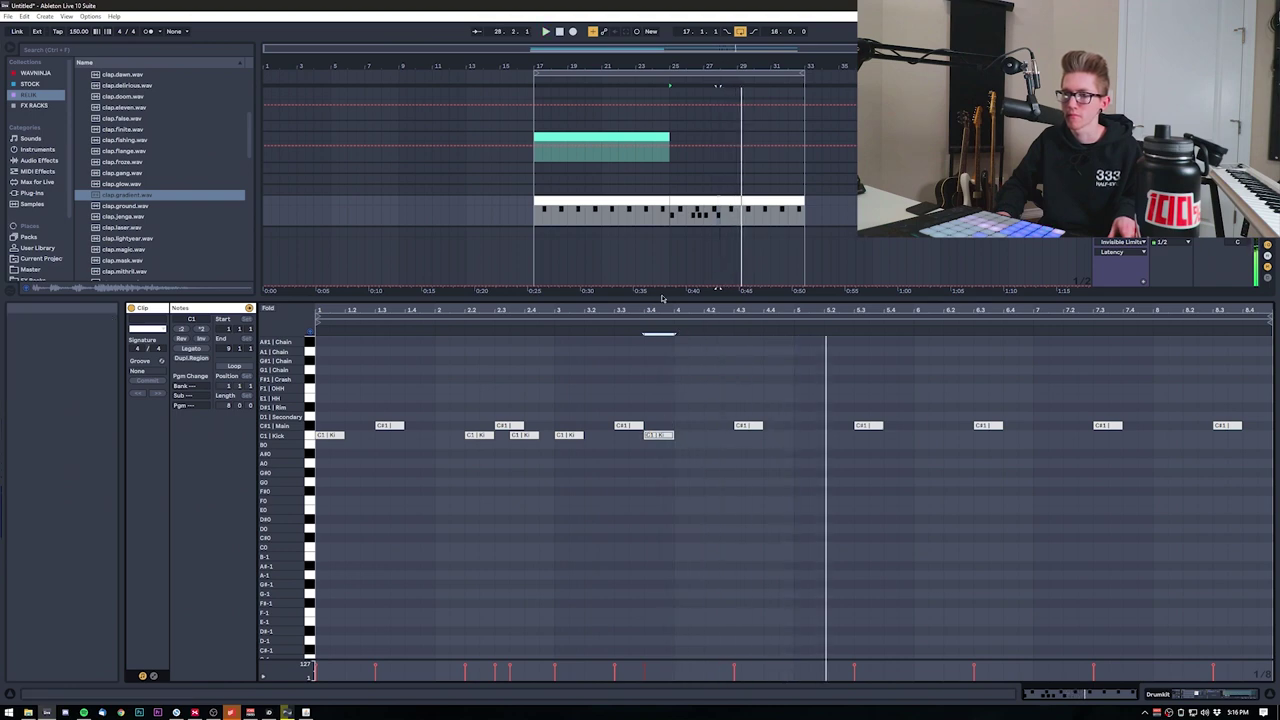
Step: Add C1 kick notes at 4.3.3 and 4.4.3 to finish the four-bar pattern
key(ctrl+a)
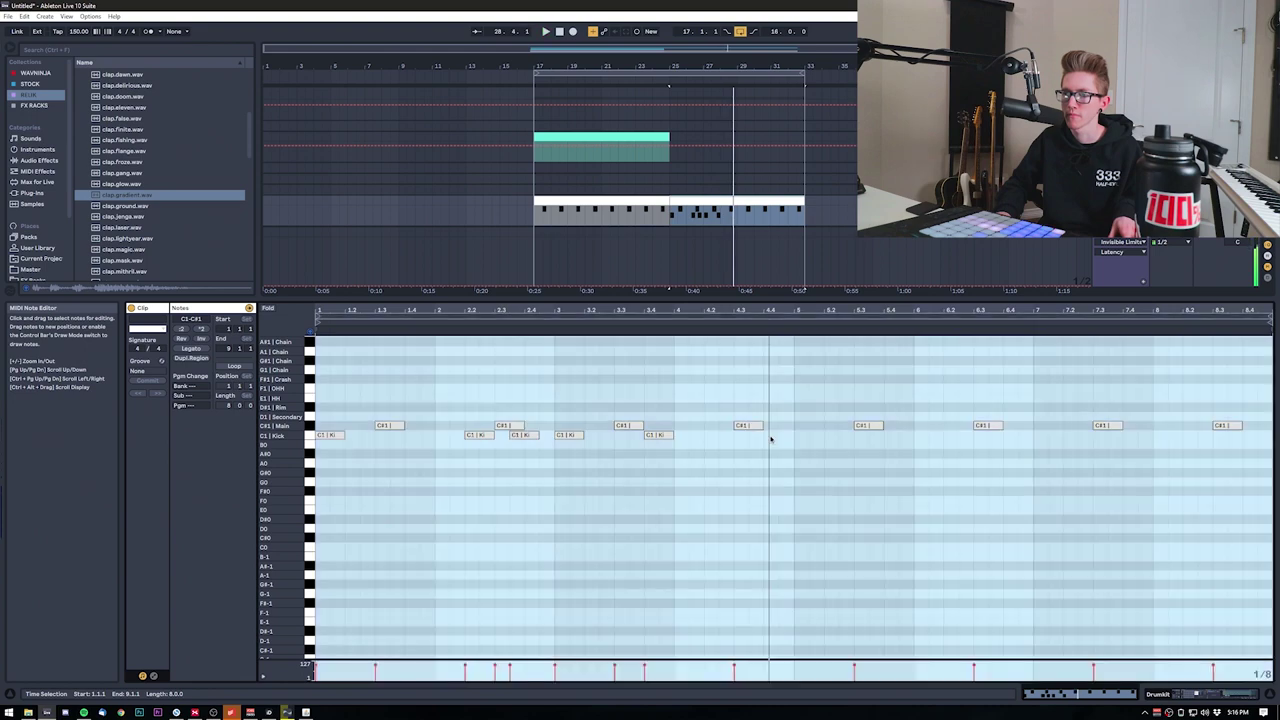
click(769, 439)
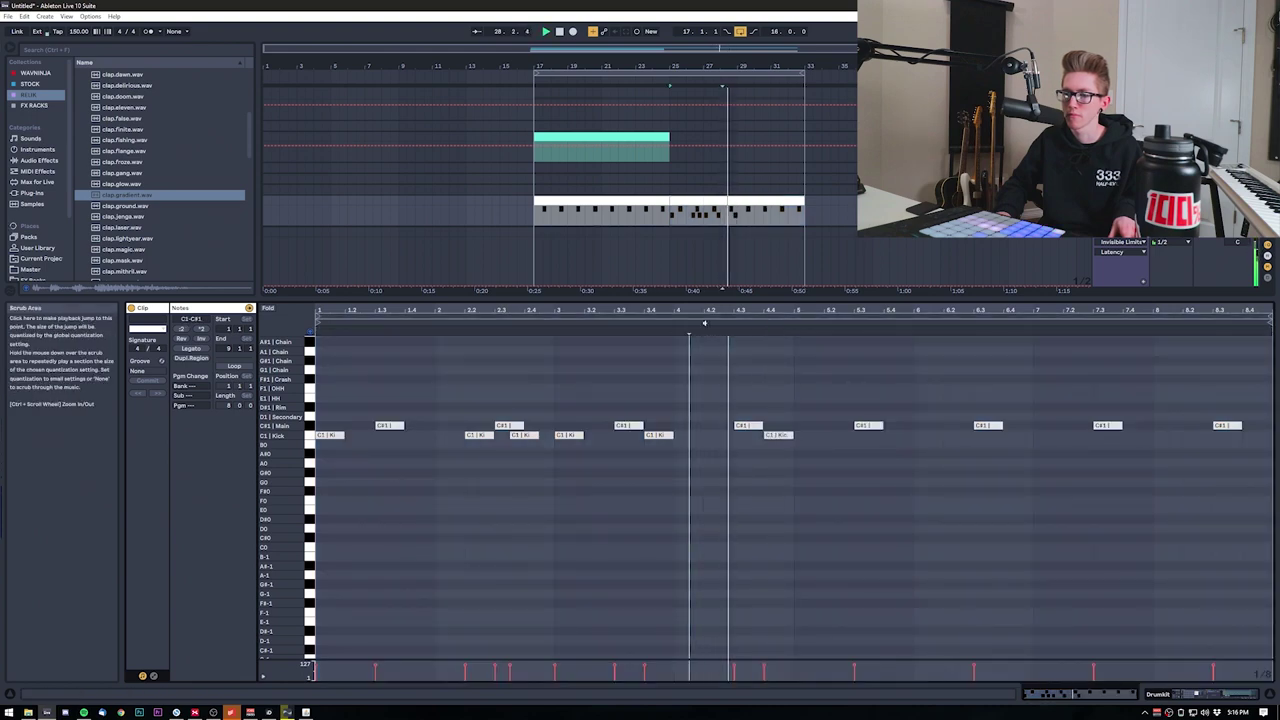
click(783, 401)
drag(772, 438, 757, 438)
key(ctrl+a)
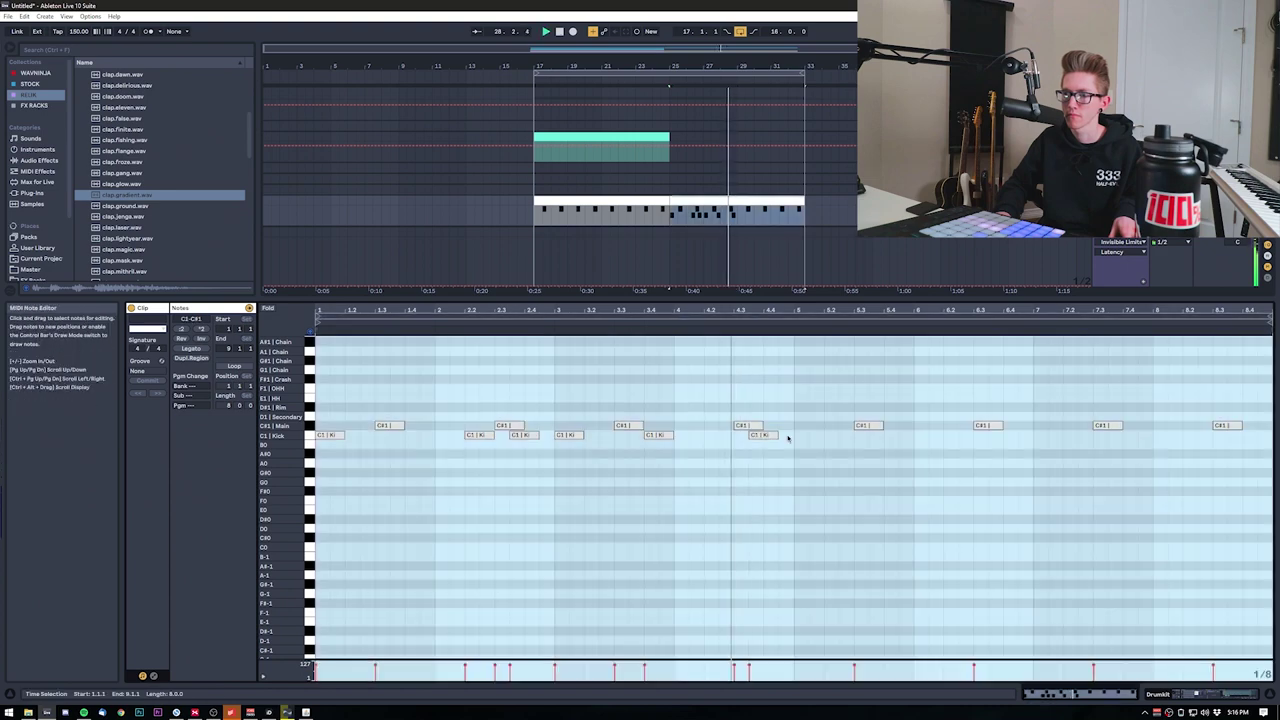
double_click(787, 437)
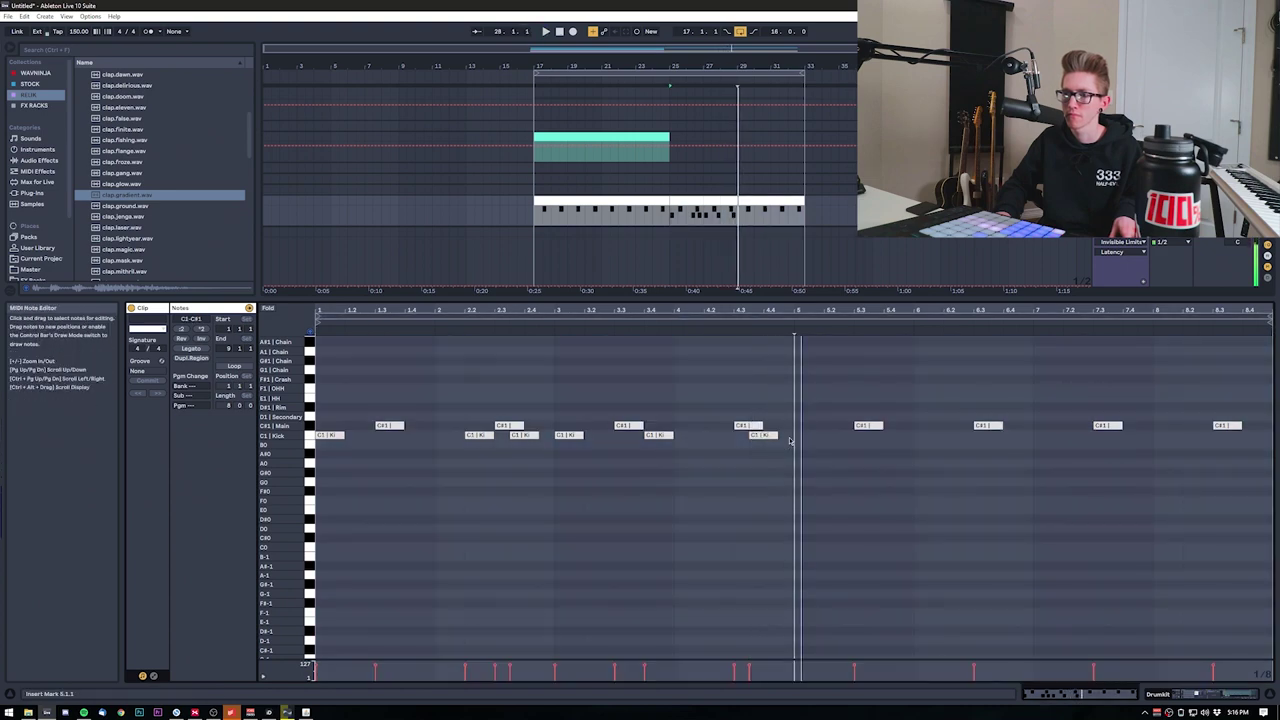
Step: Copy the kick notes of bars 1–4 into bars 5–8 and delete the final kick at 8.4.3
key(ctrl+a)
key(ctrl+c)
click(797, 366)
key(ctrl+v)
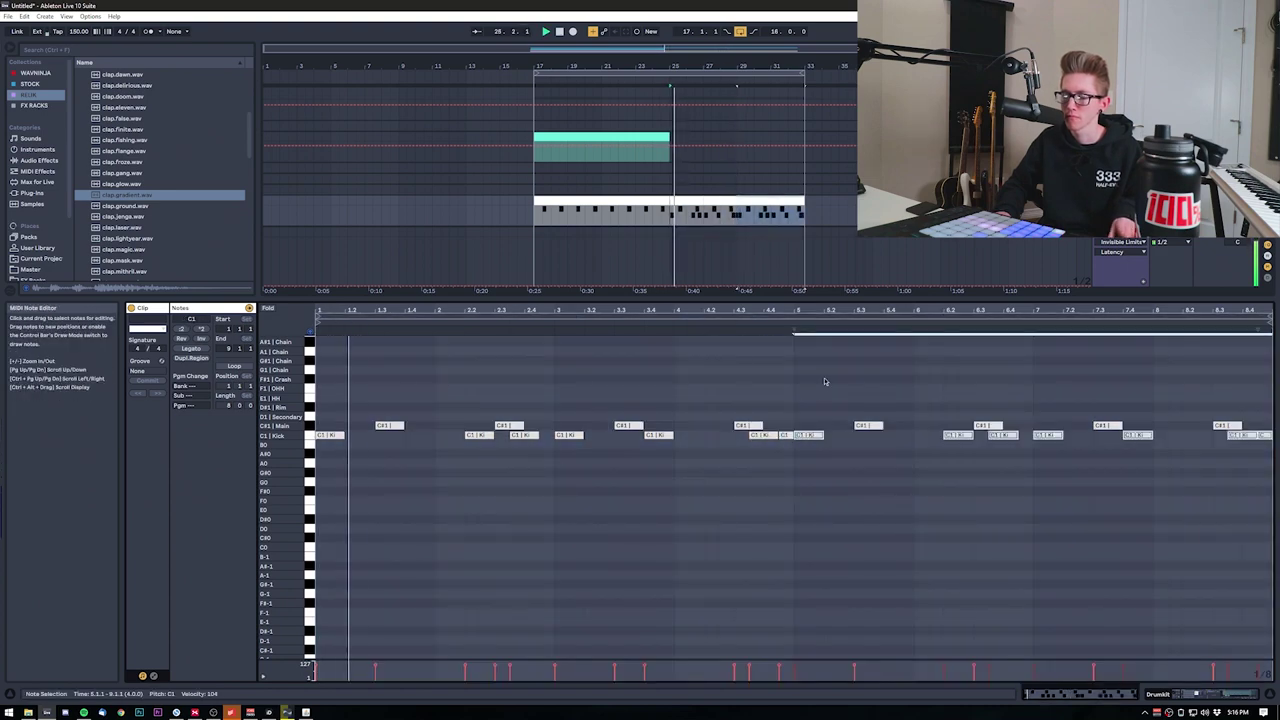
drag(1260, 484, 1270, 404)
click(1268, 405)
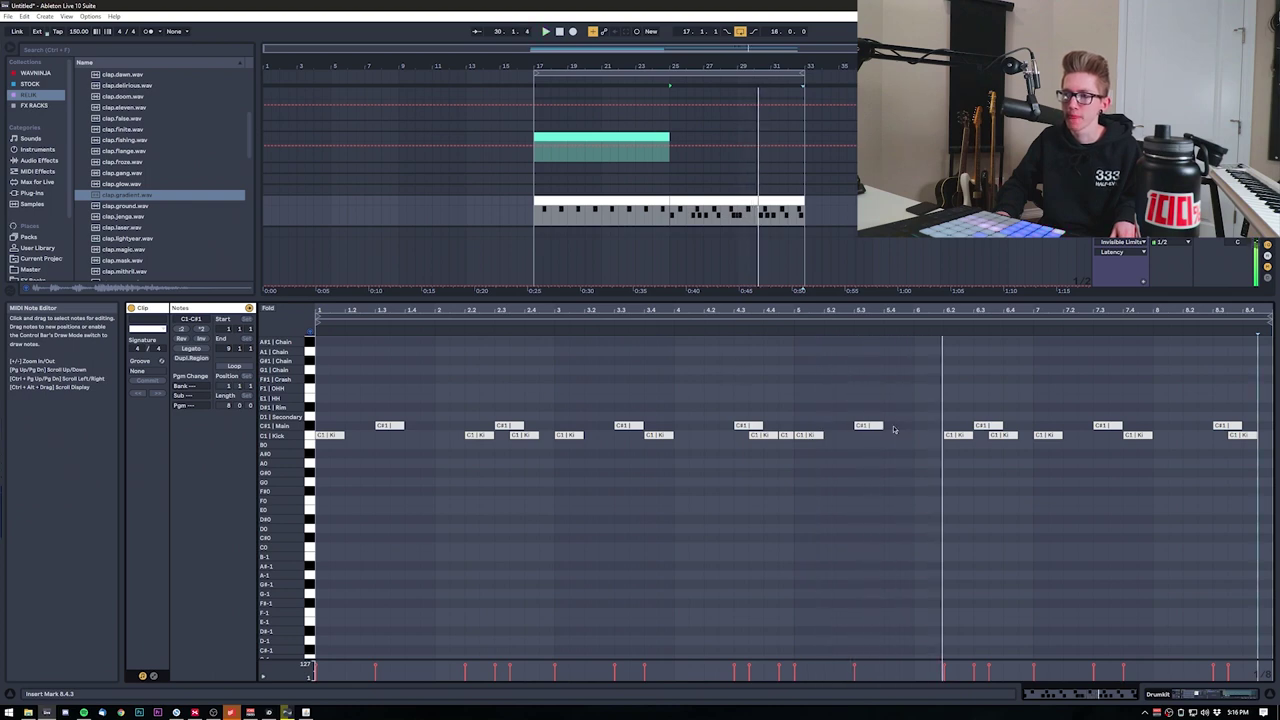
Step: Add a kick note at 1.4, remove the kick at 2.2, and play back the revised pattern
key(space)
key(space)
key(space)
double_click(388, 436)
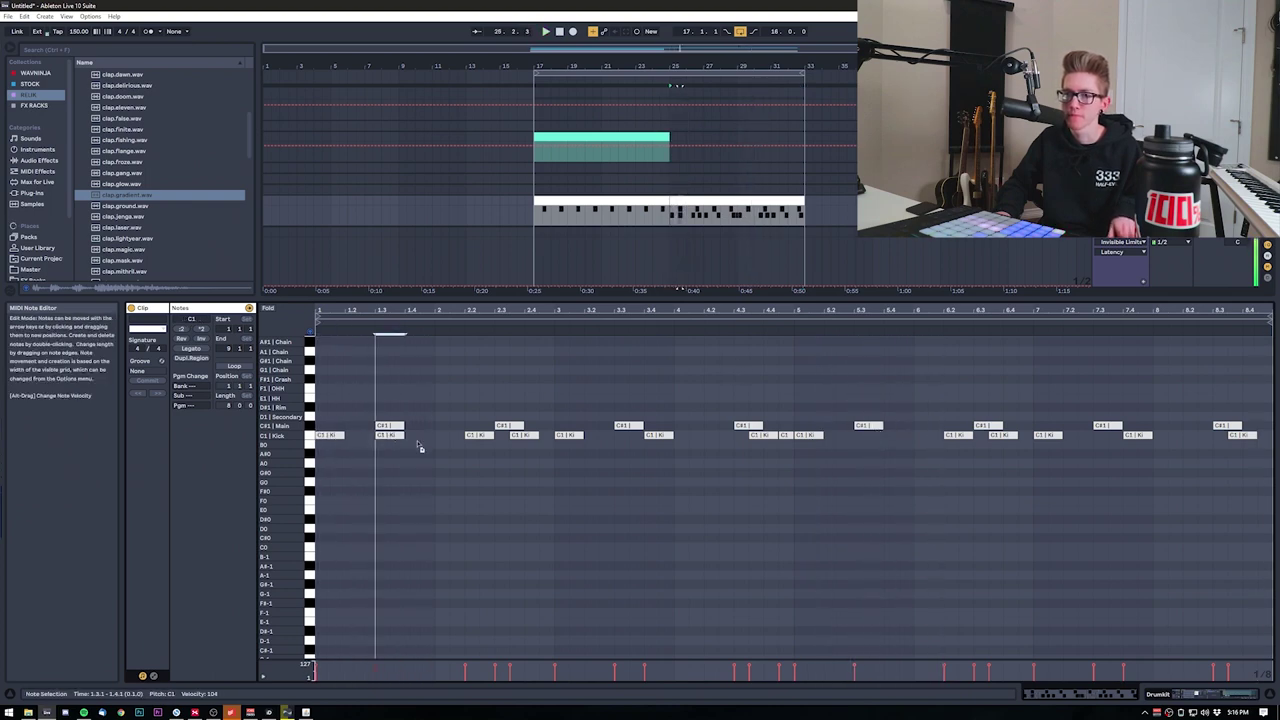
key(space)
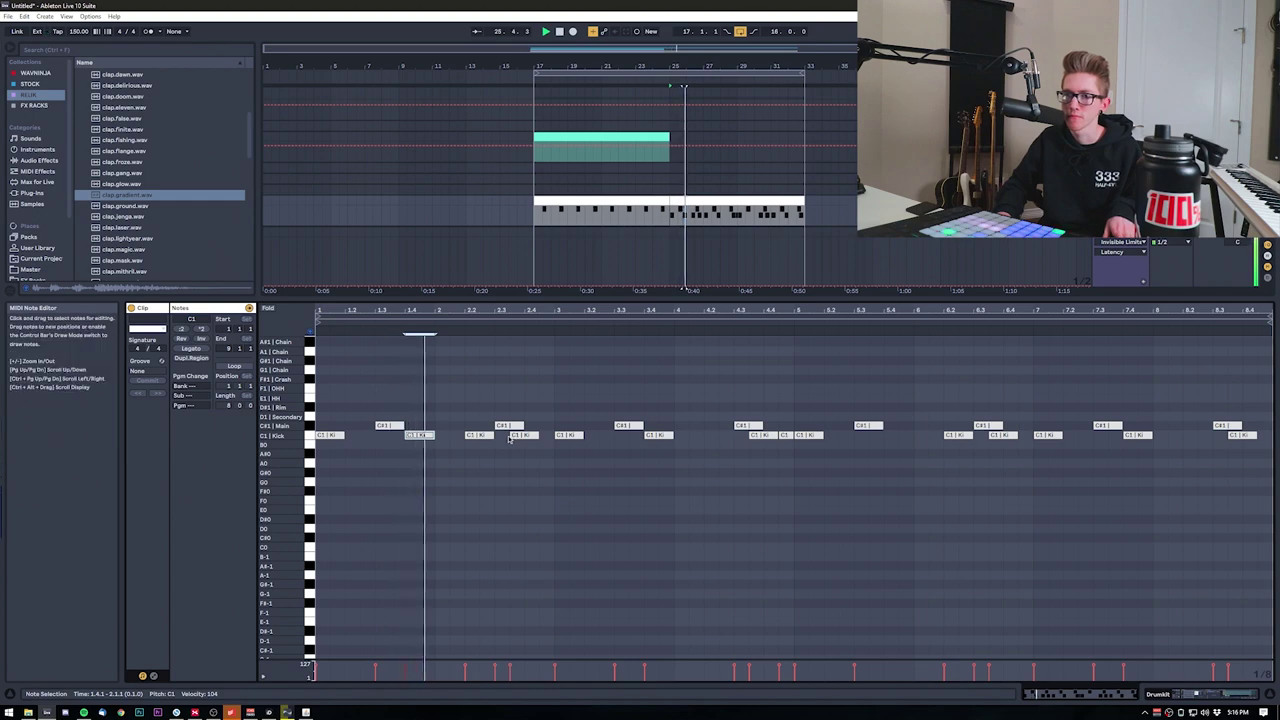
key(space)
click(472, 401)
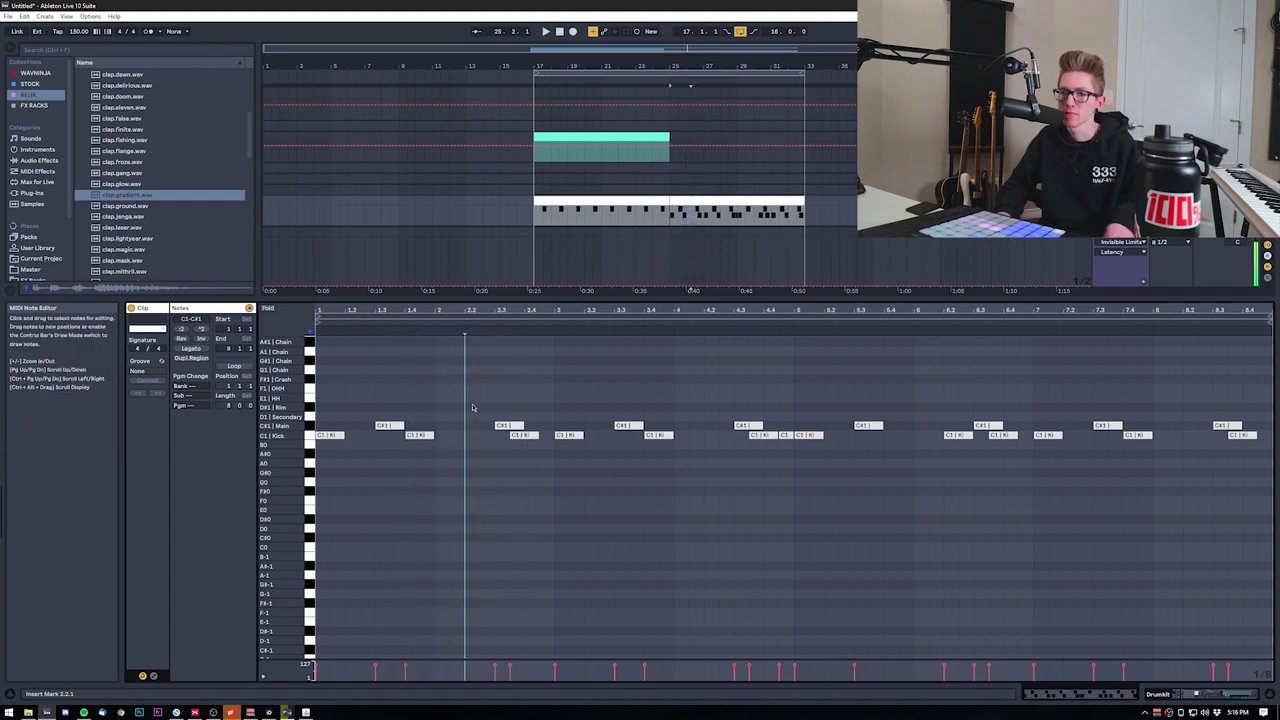
key(space)
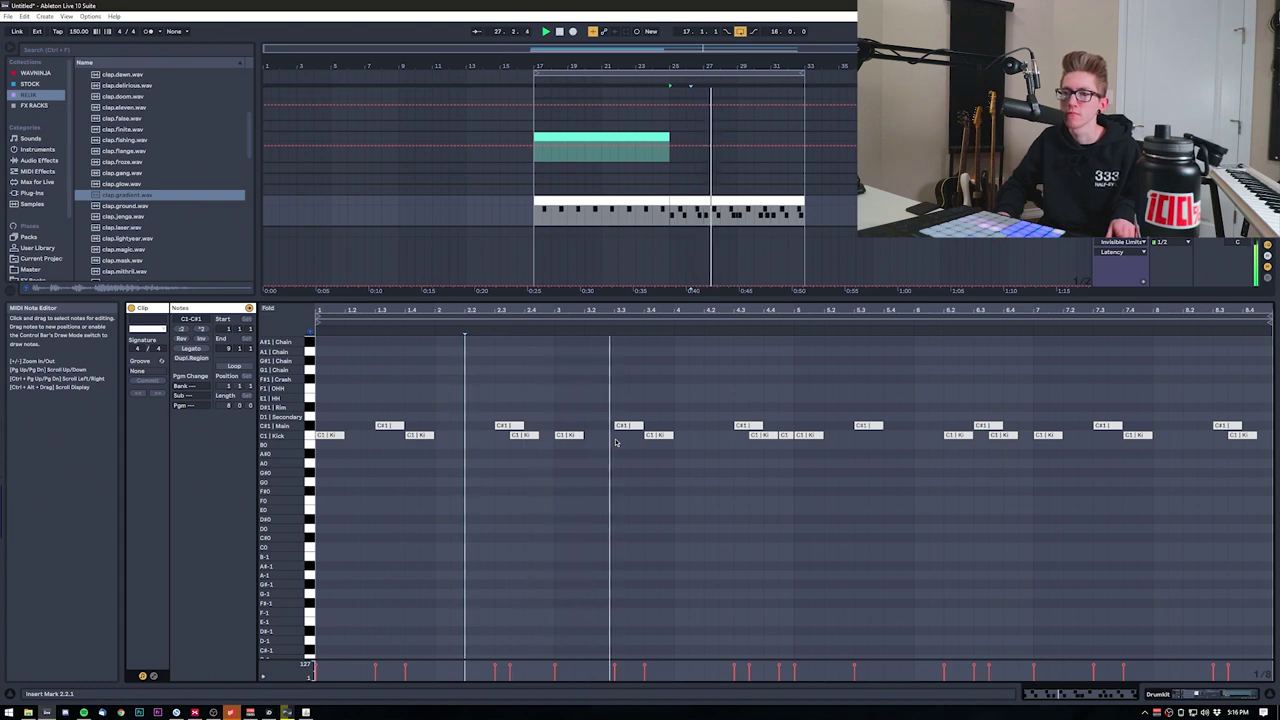
Step: Add a C1 kick note at 3.2, one beat after the first kick of bar 3
click(581, 437)
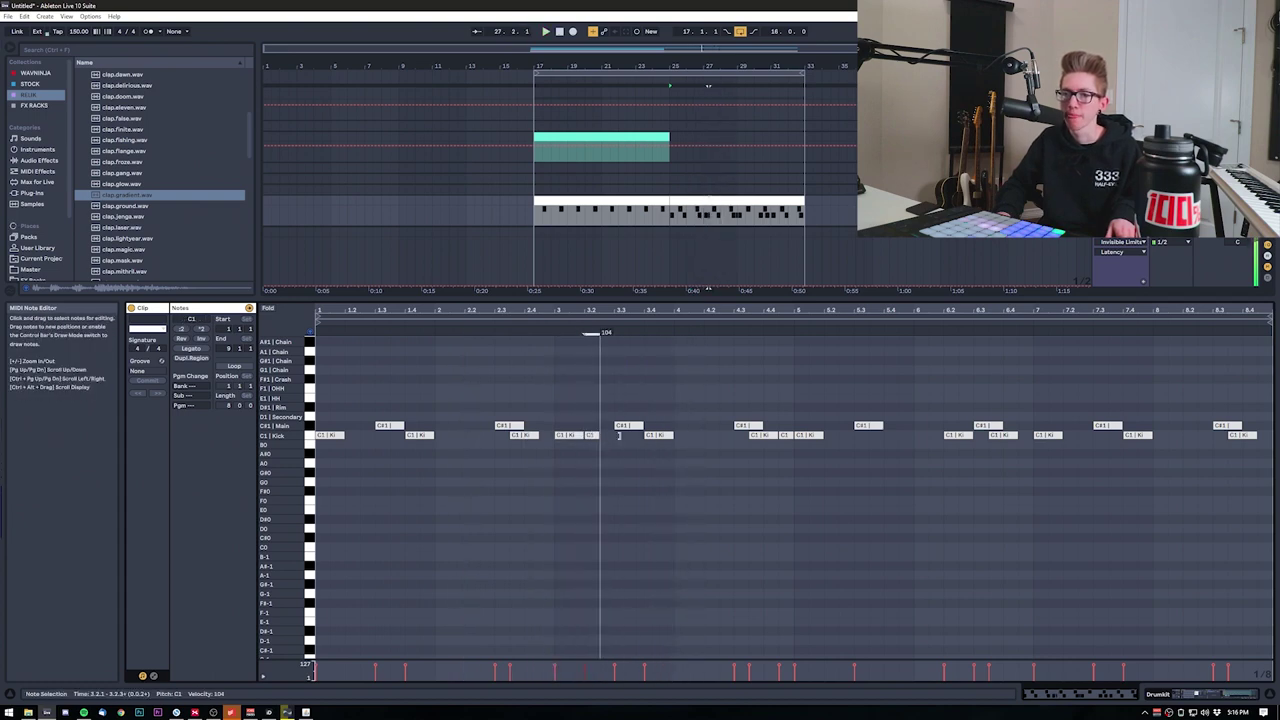
key(space)
Step: Try the pattern without the kick at 3.4, and undo its deletion
drag(619, 436, 668, 411)
key(Delete)
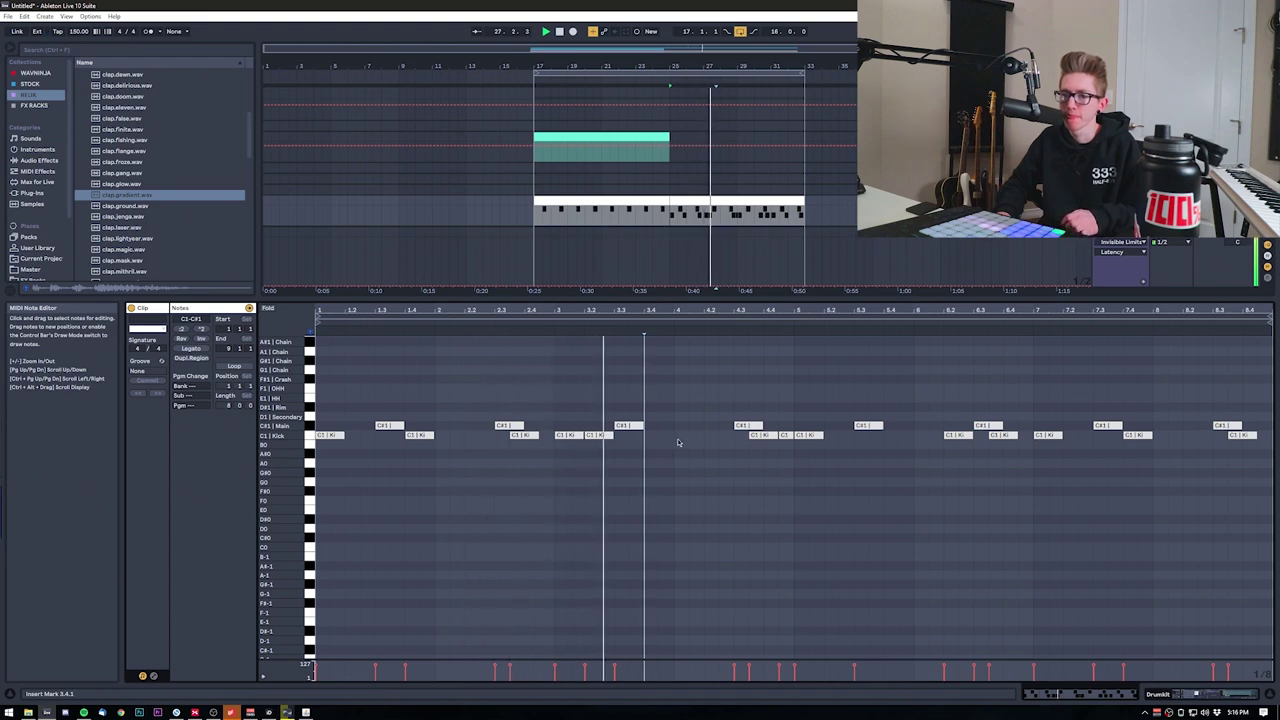
key(space)
key(ctrl+z)
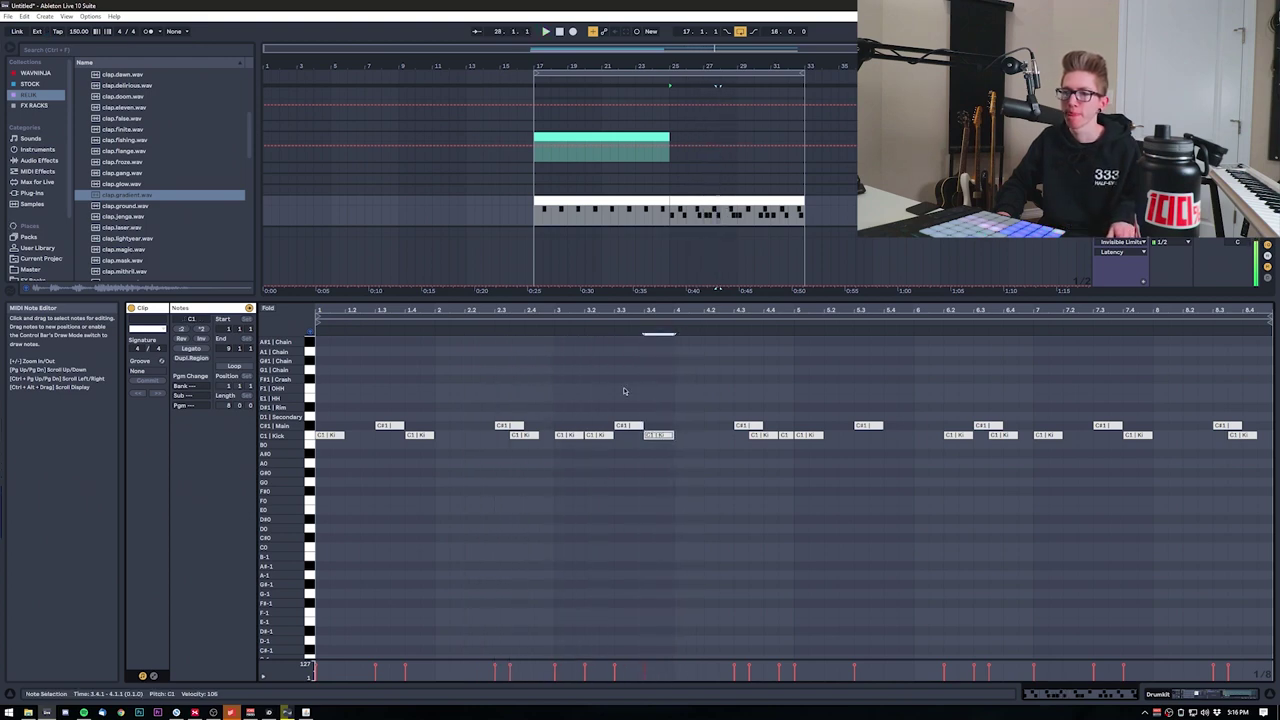
Step: Add a one-beat kick note at 4.2 and copy the revised kick pattern of bars 1–4 into bars 5–8
click(604, 341)
key(space)
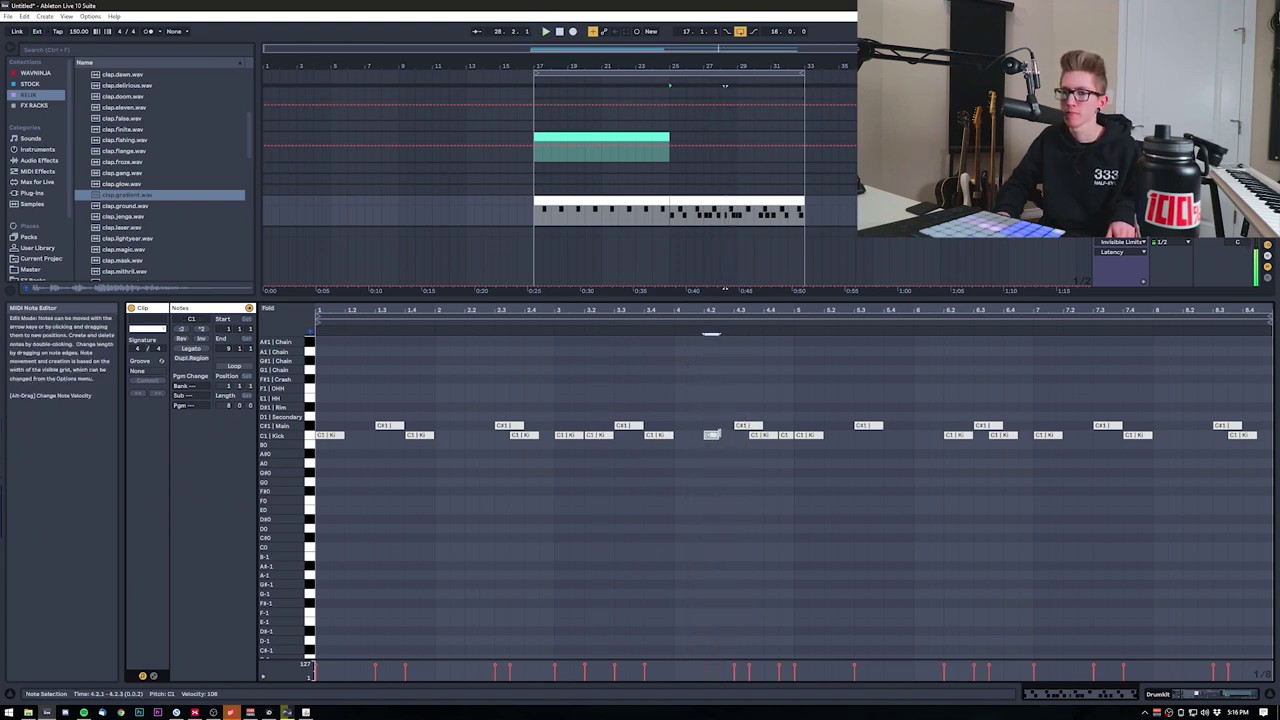
click(645, 325)
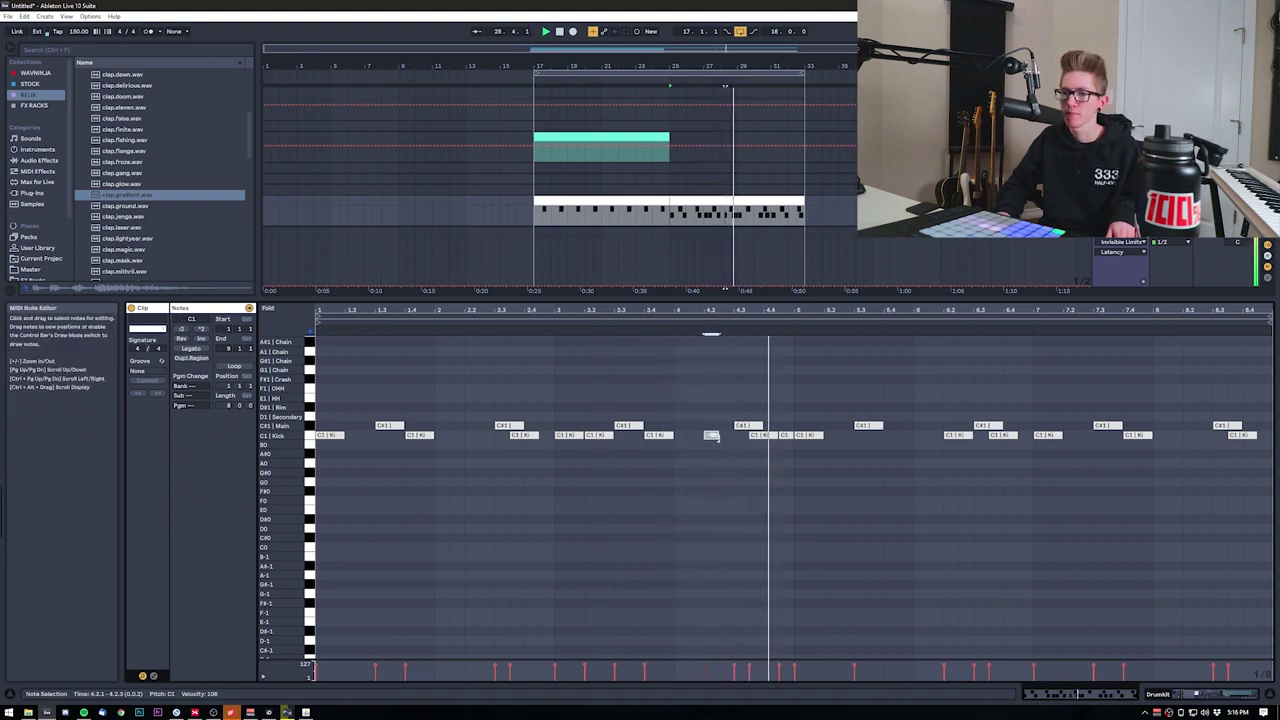
drag(717, 435, 740, 436)
drag(514, 452, 796, 455)
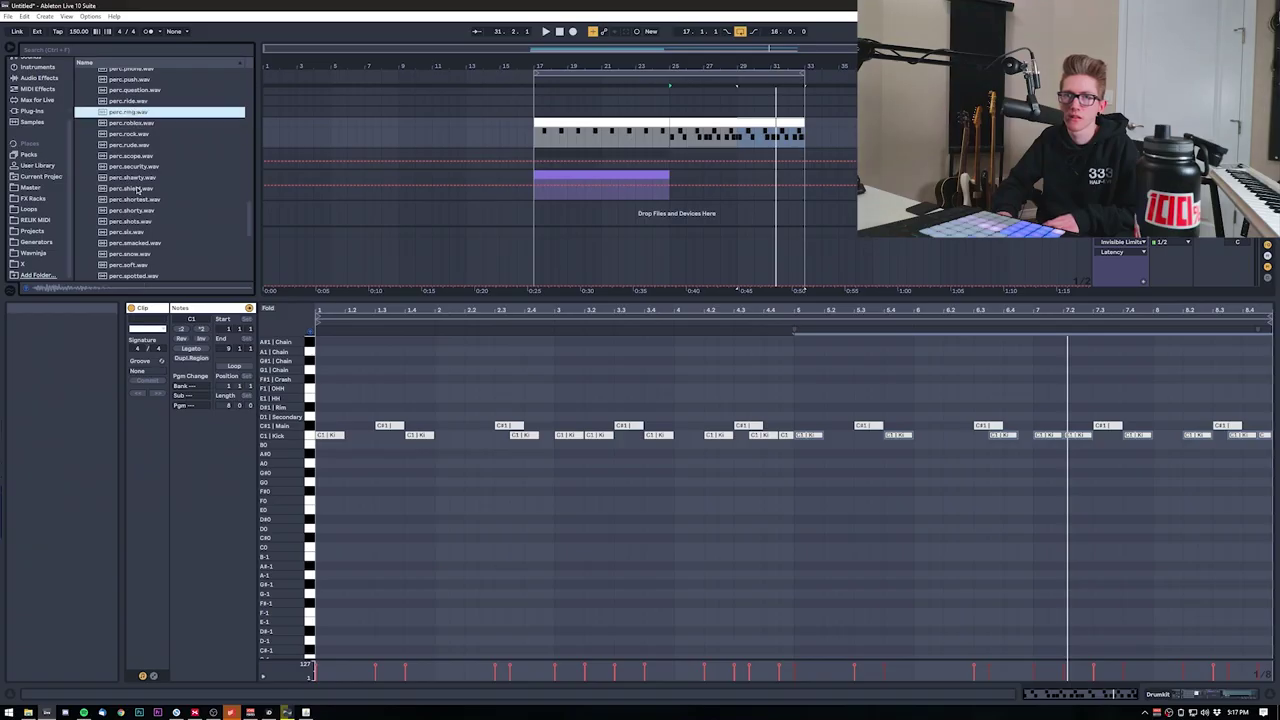
Step: Add half-beat D1 percussion notes at 1.4.3, 2.1.3 and 4.1.3, and copy them from bars 1–4 into bars 5–8
key(Down)
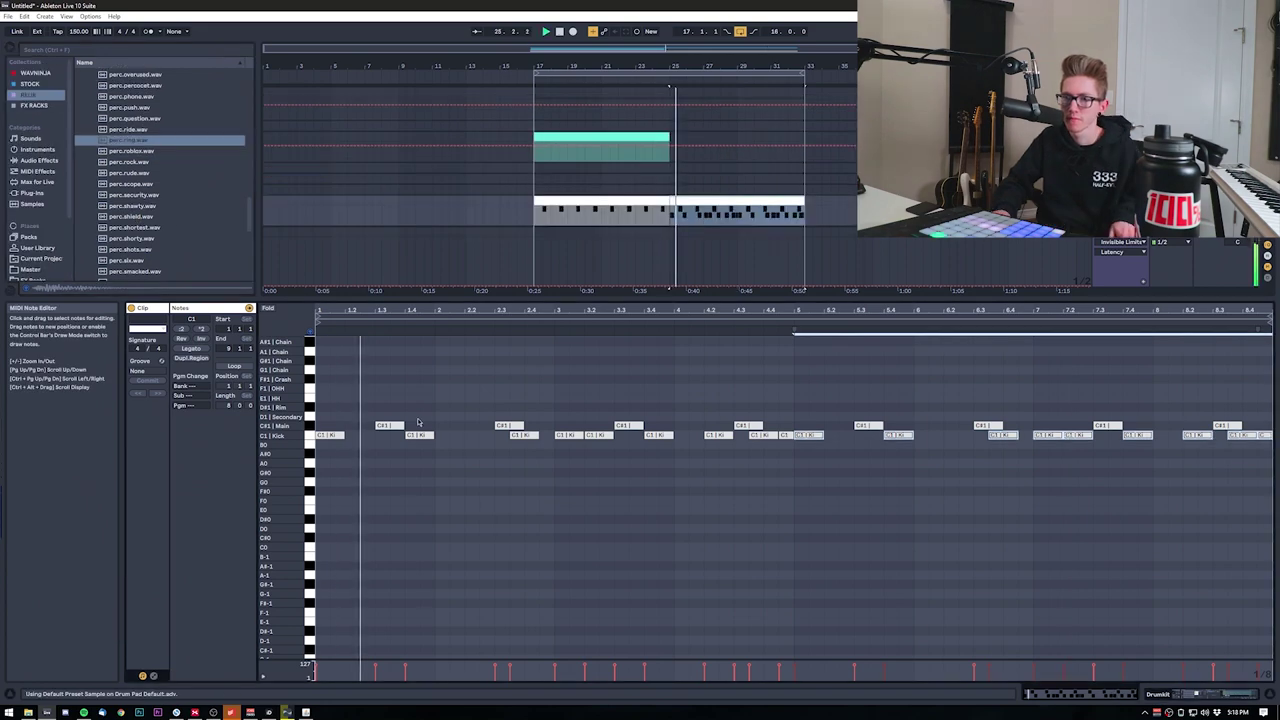
drag(428, 417, 456, 416)
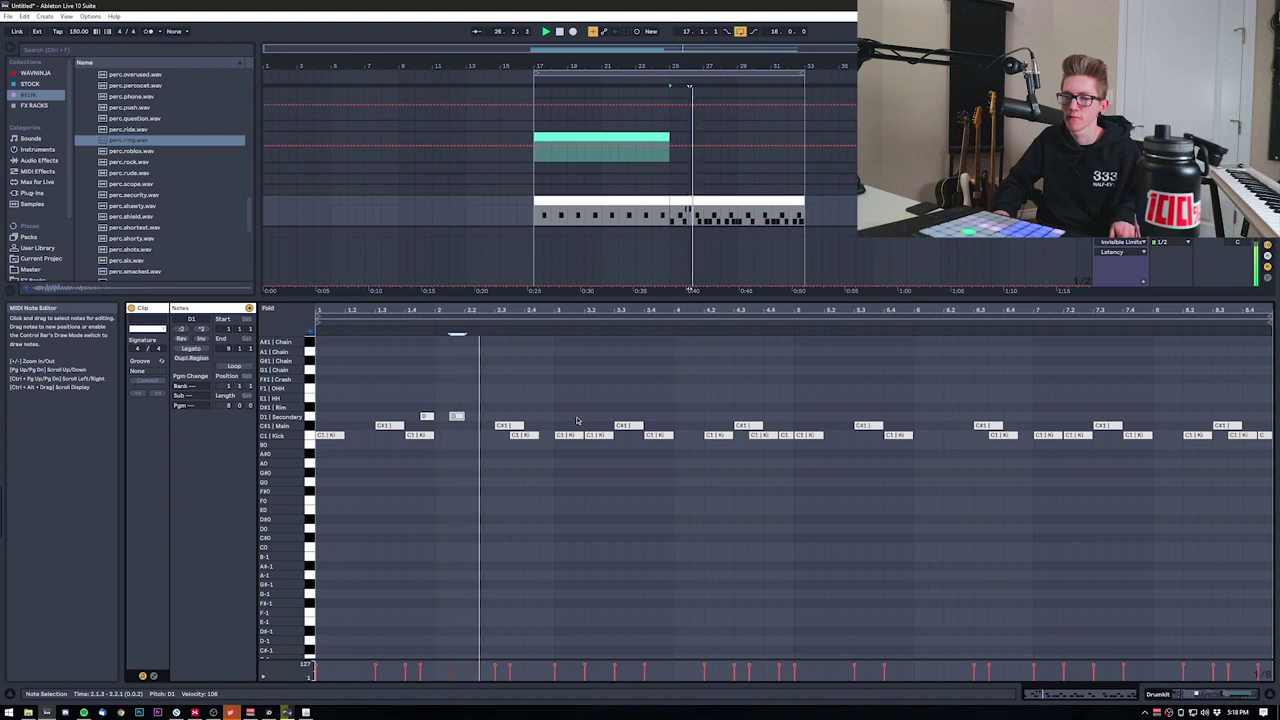
double_click(695, 417)
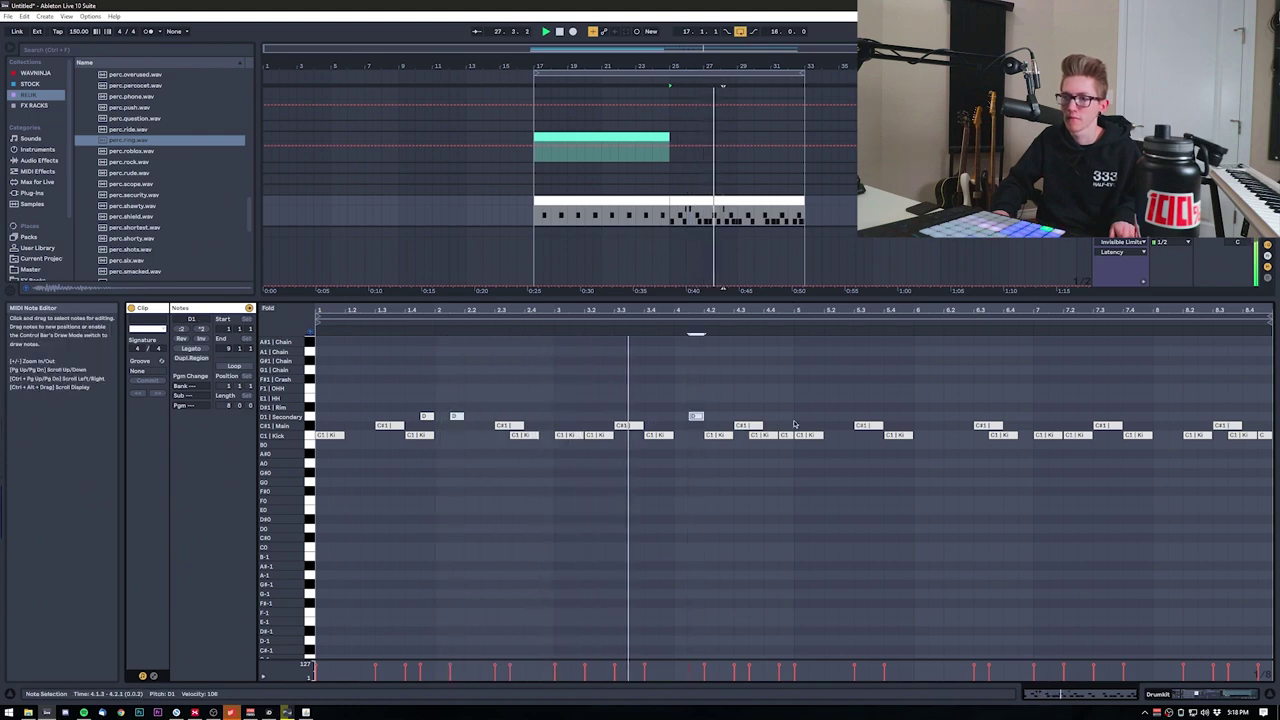
drag(790, 418, 314, 415)
key(ctrl+d)
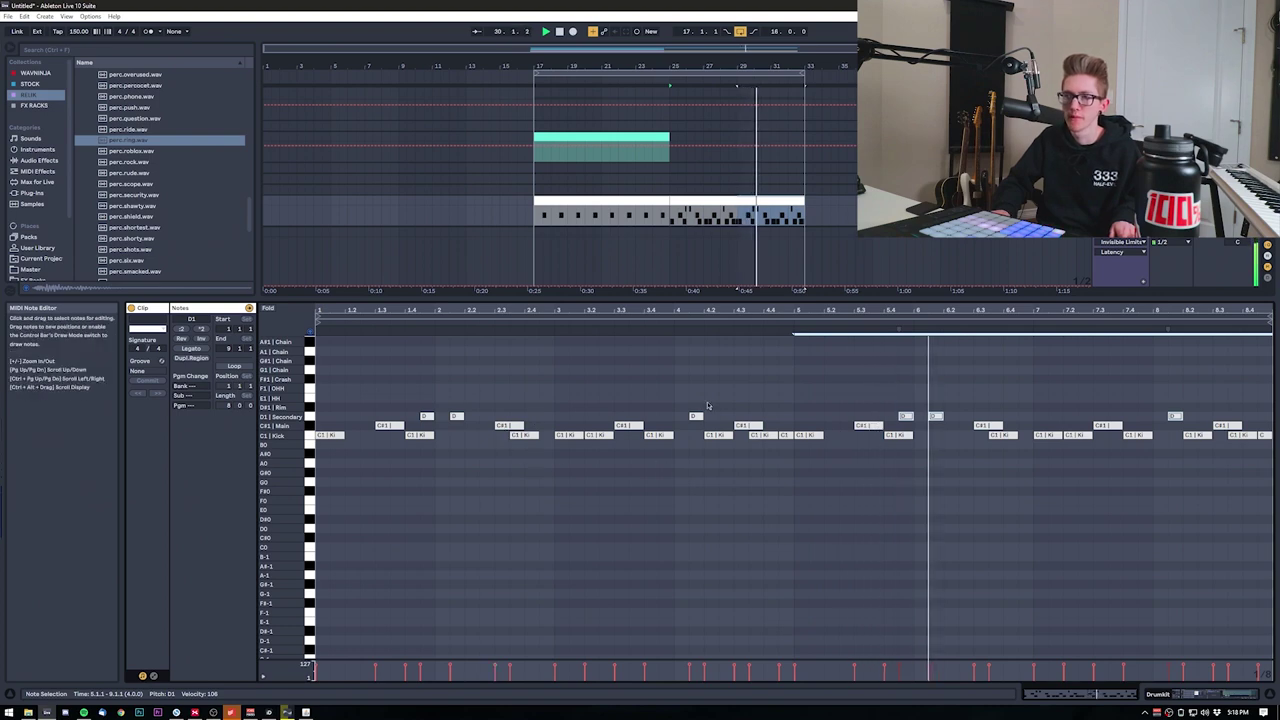
Step: Copy the melody's long root notes A#2, G#2, D#2, G#2 and C#3 to the start of the Sub clip and make them legato
drag(858, 297, 765, 489)
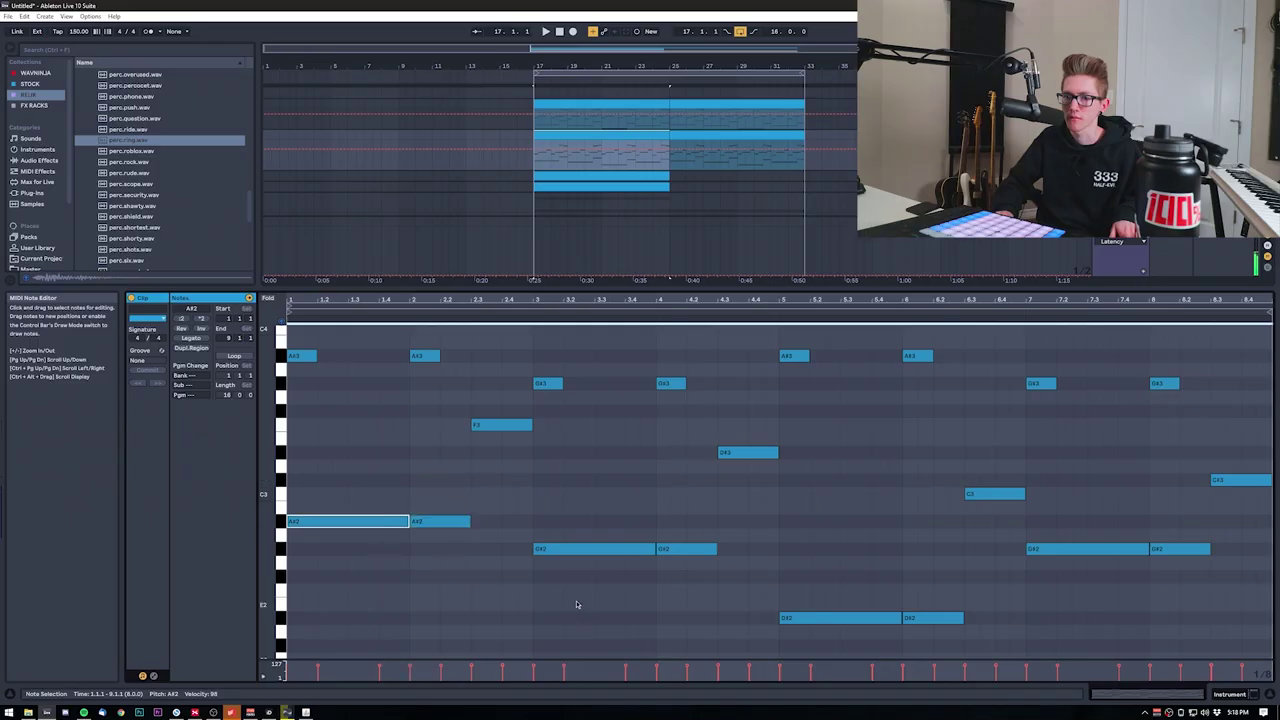
shift+click(784, 622)
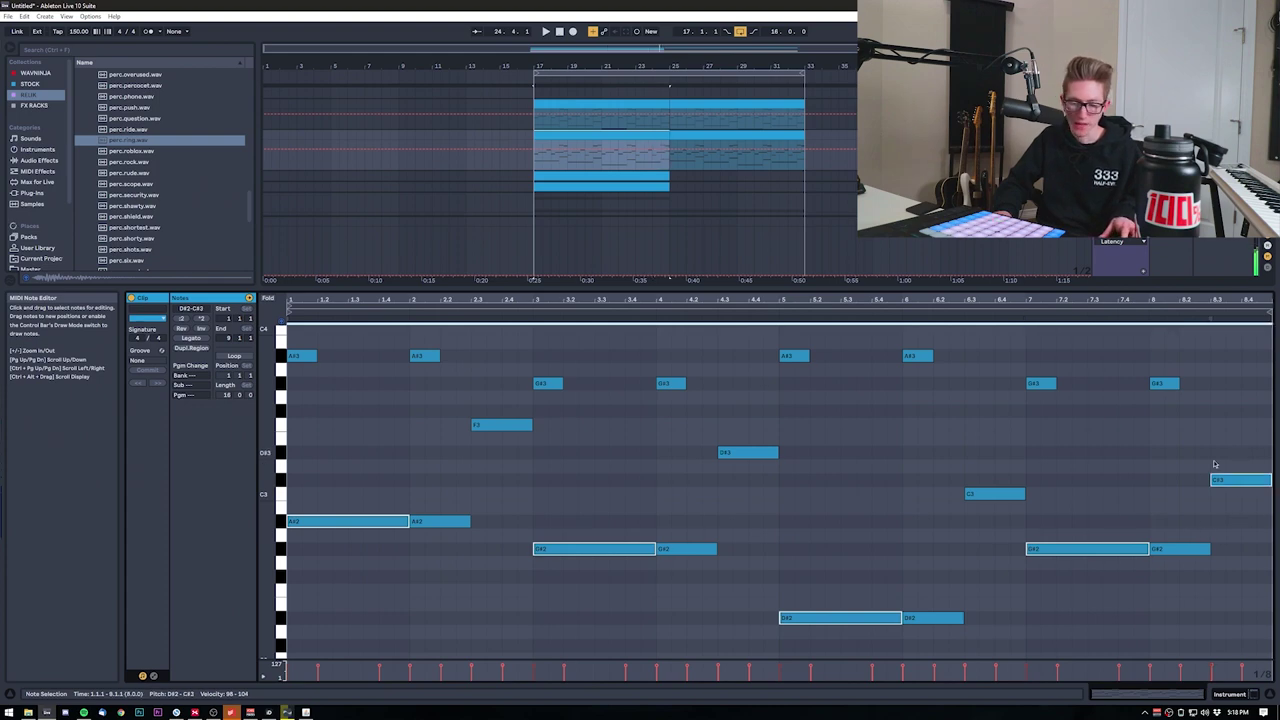
scroll(672, 209, down, 3)
drag(711, 290, 697, 564)
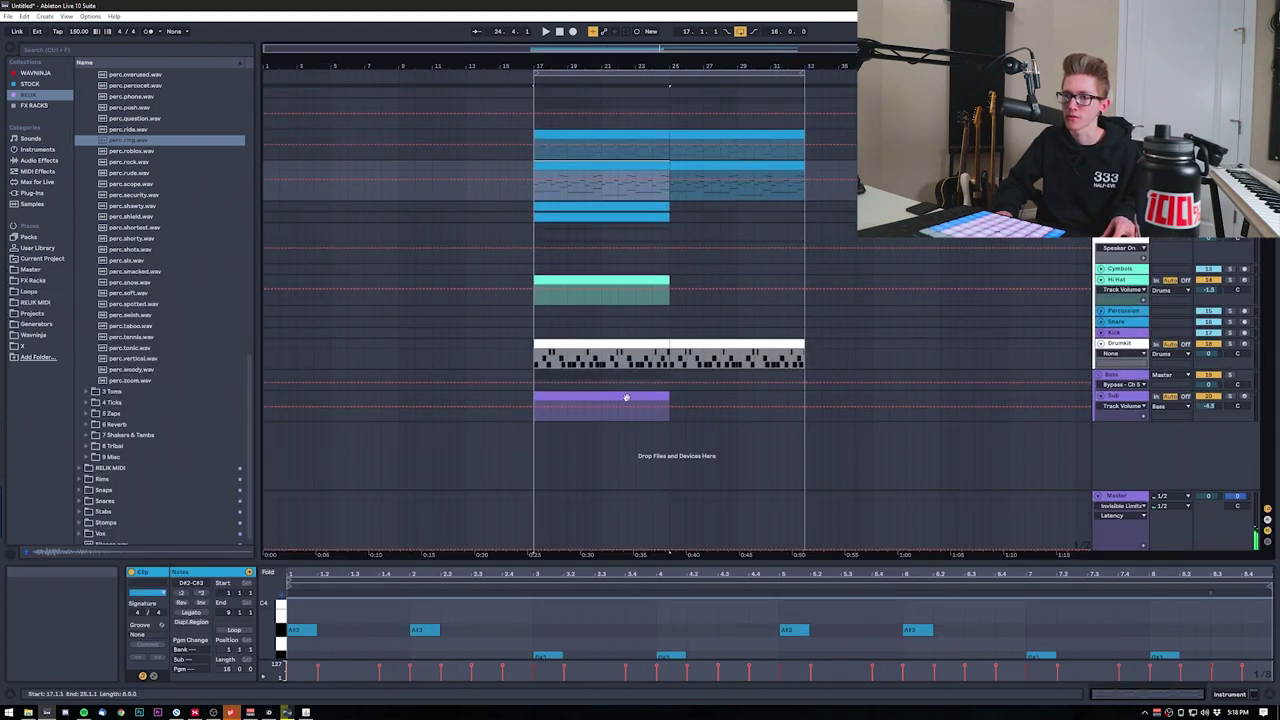
click(554, 396)
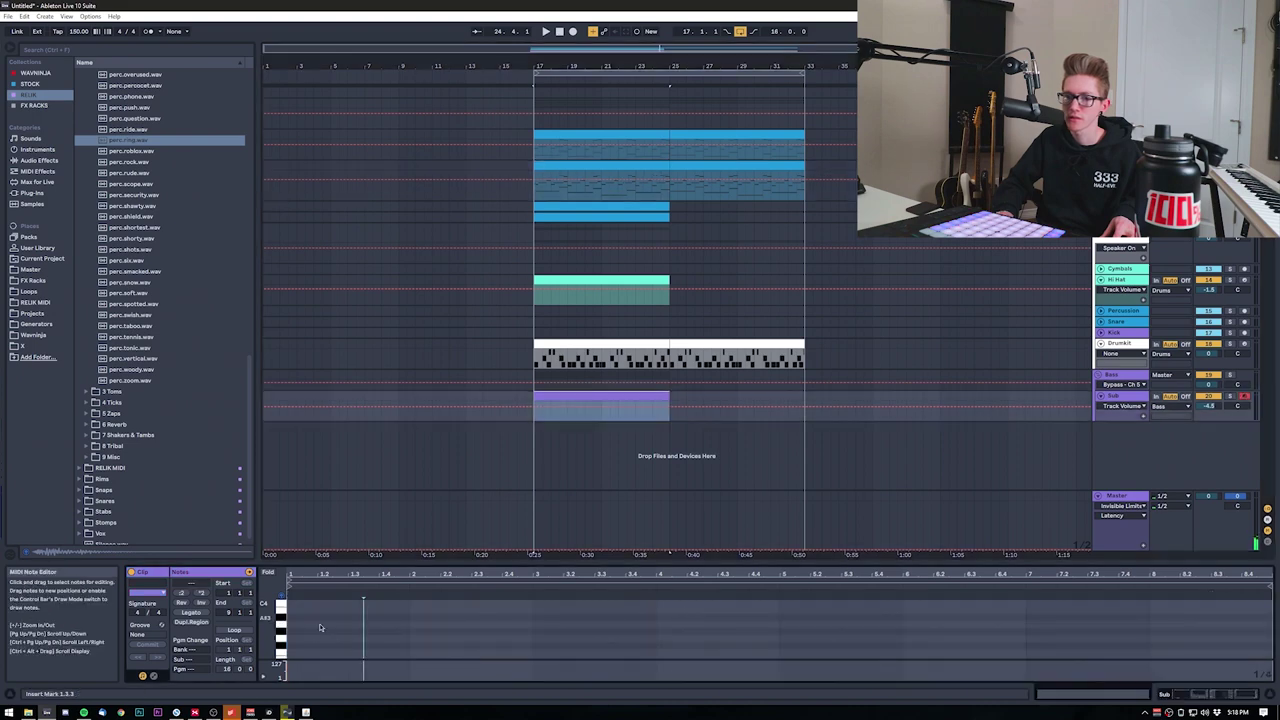
click(292, 640)
key(ctrl+v)
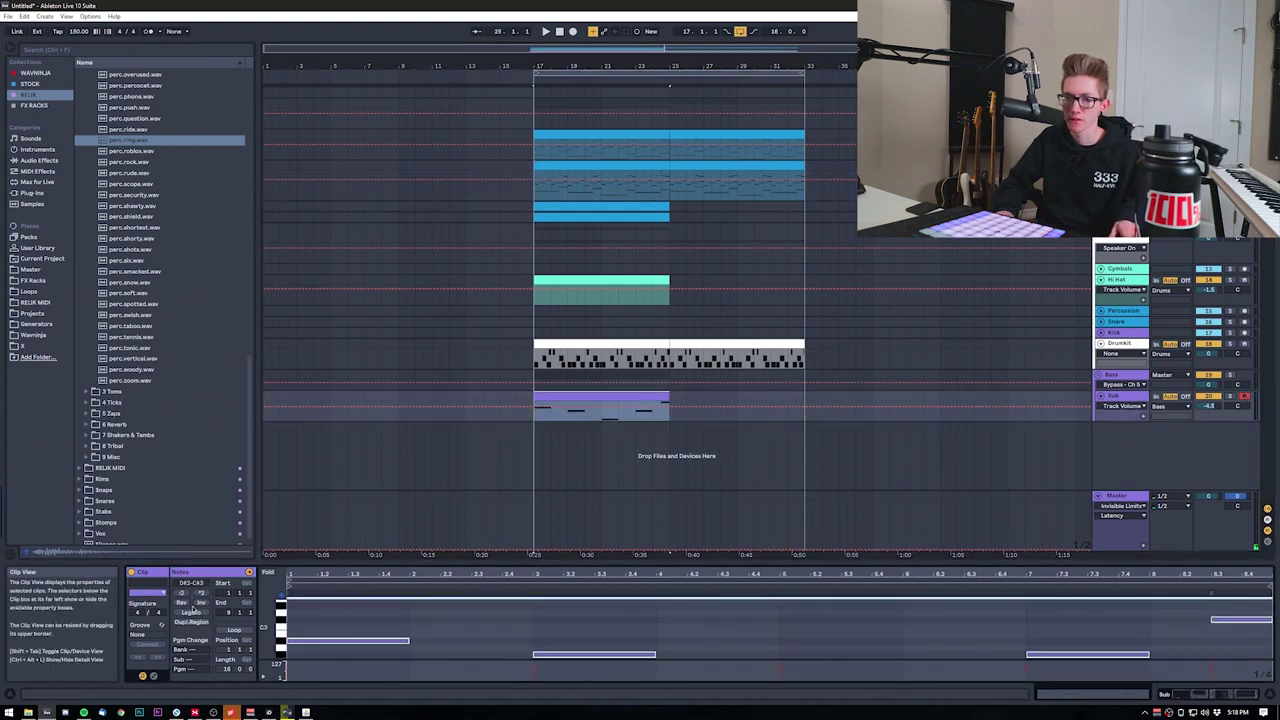
click(190, 612)
drag(362, 470, 375, 320)
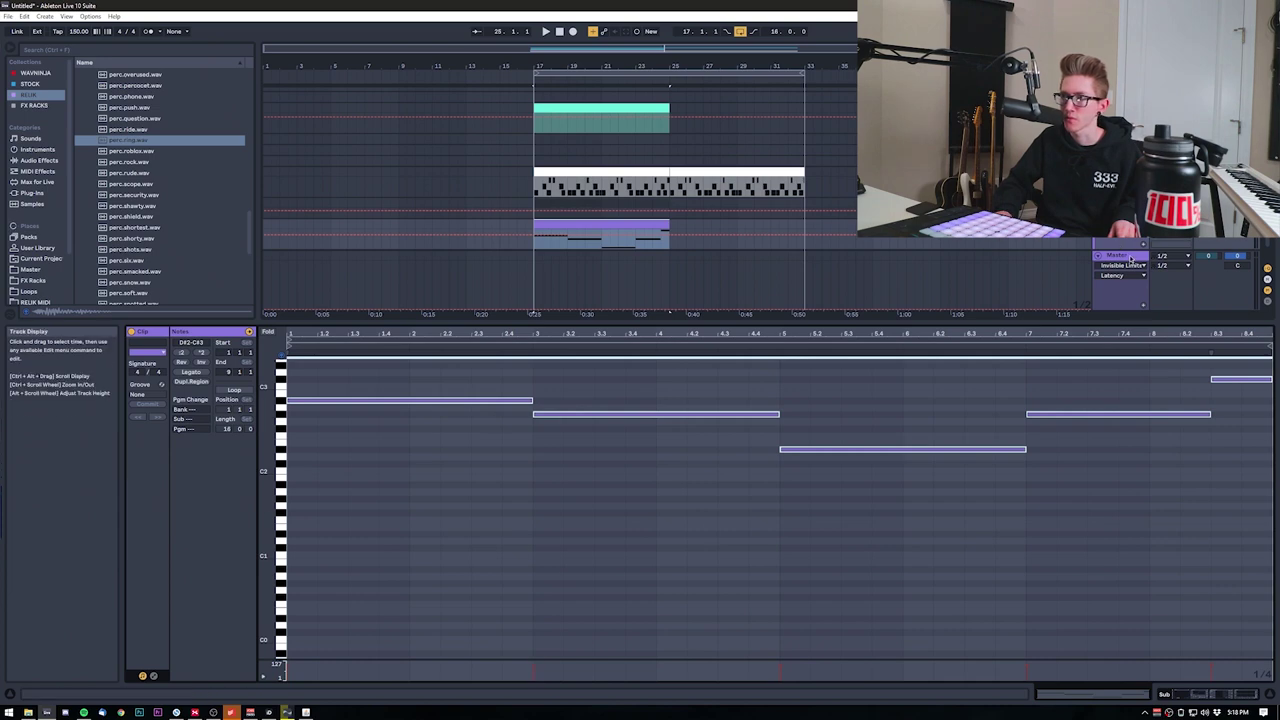
Step: Audition the reese basses of the WAVNINJA - OMEGA (808 KIT) folder and load WN - Moog Reese - D#.wav onto the Sub track
double_click(1114, 224)
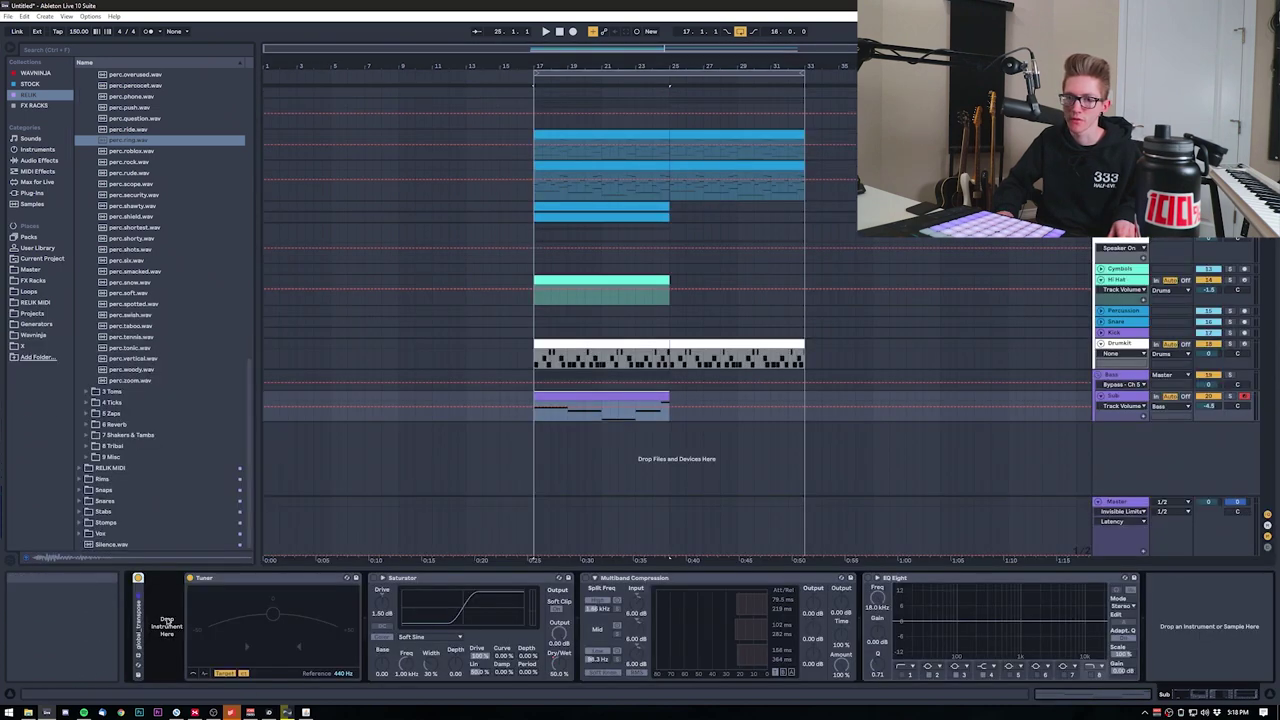
click(30, 96)
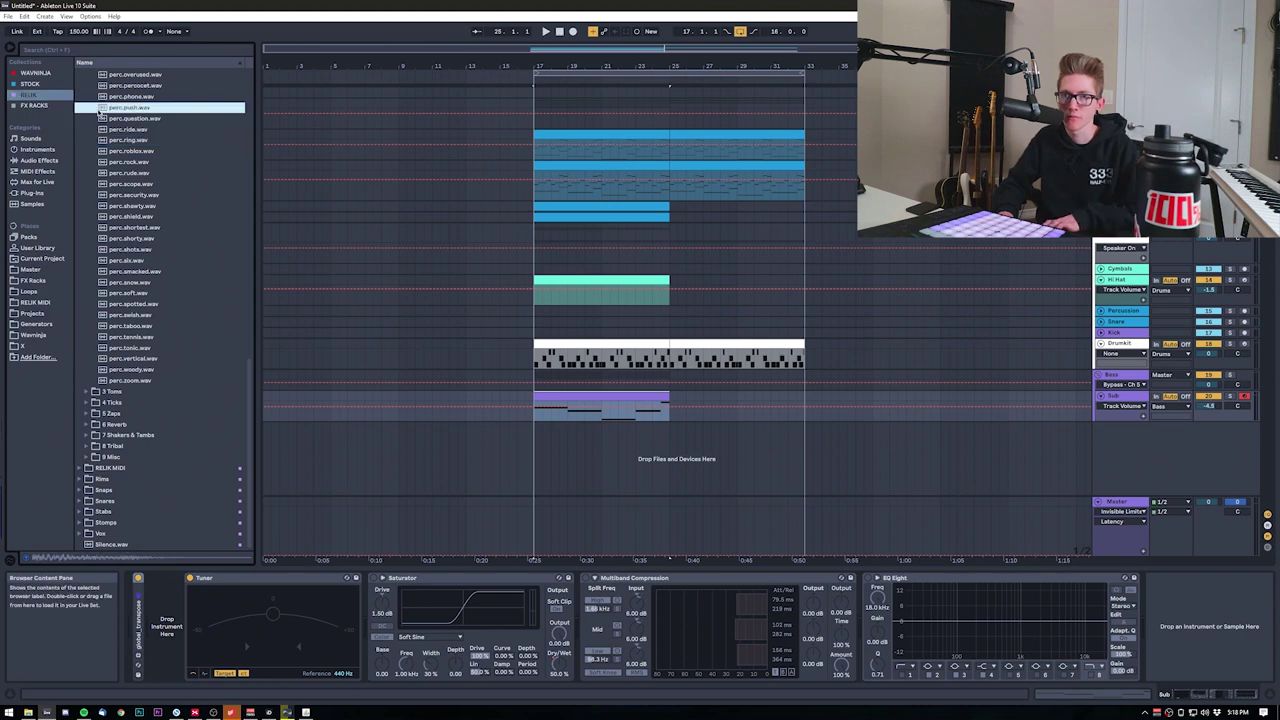
click(34, 335)
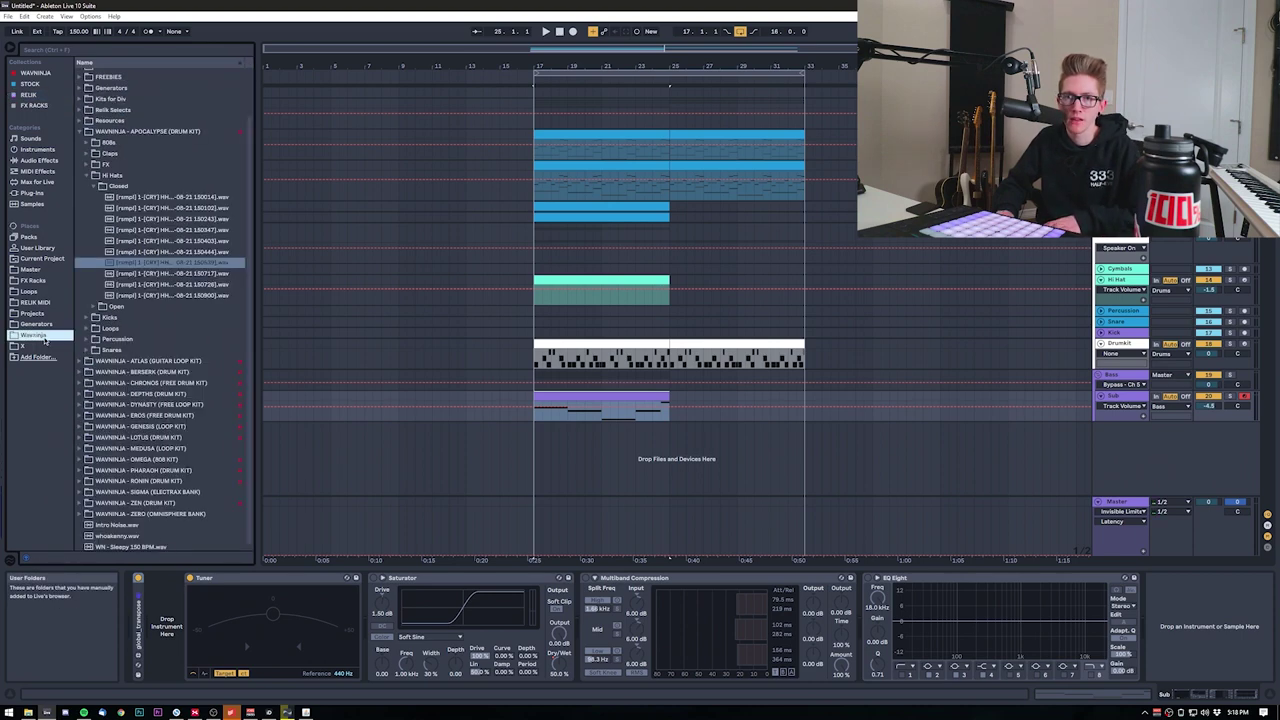
click(111, 219)
key(Left)
key(Left)
key(Left)
click(120, 391)
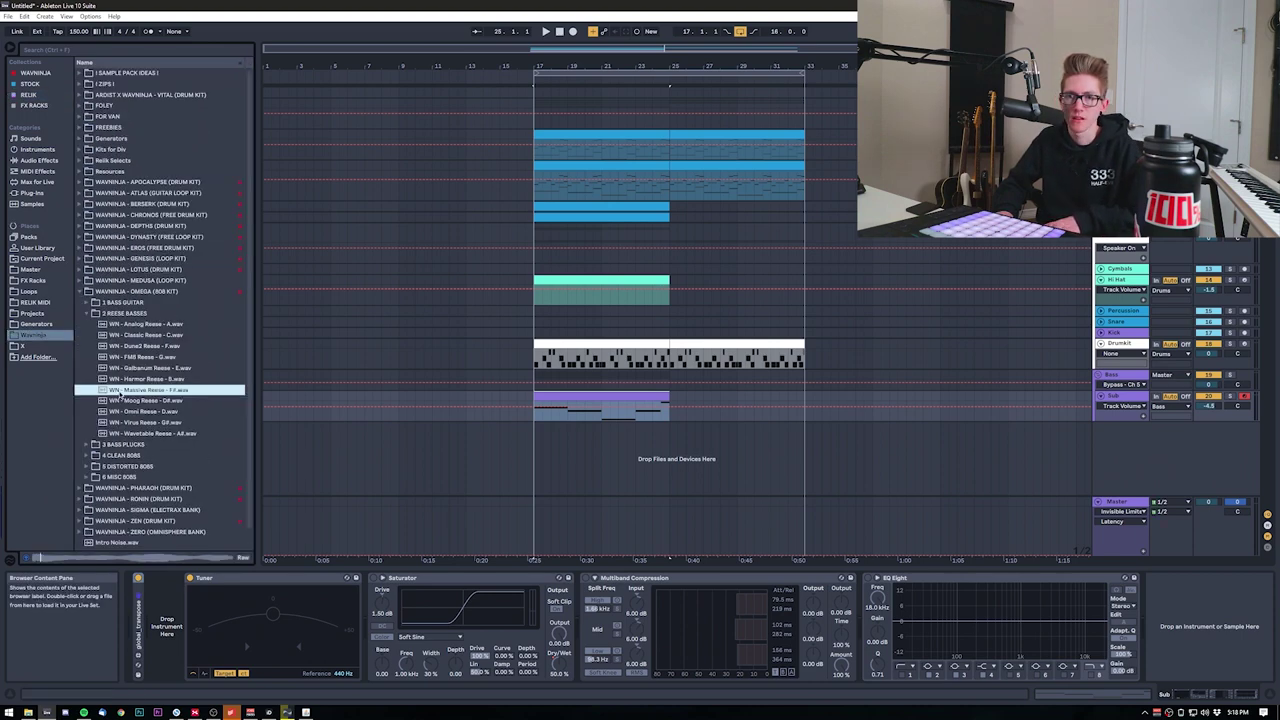
key(Up)
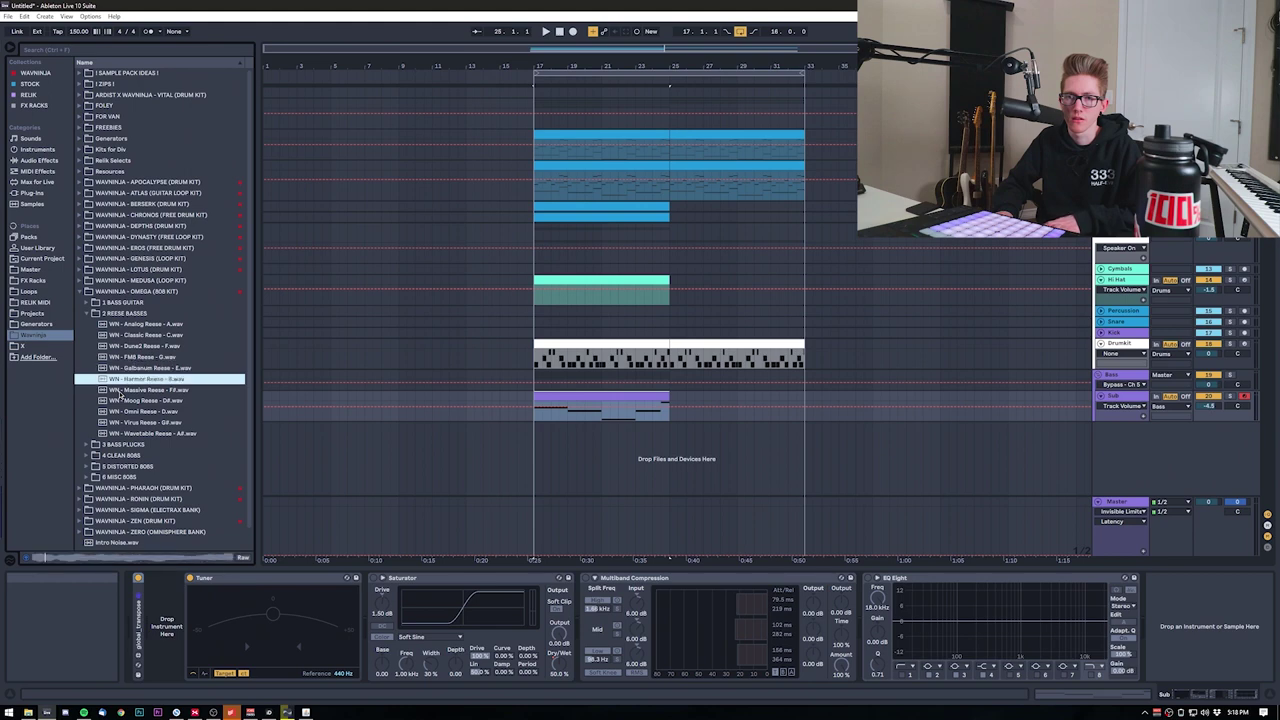
key(Down)
key(Down)
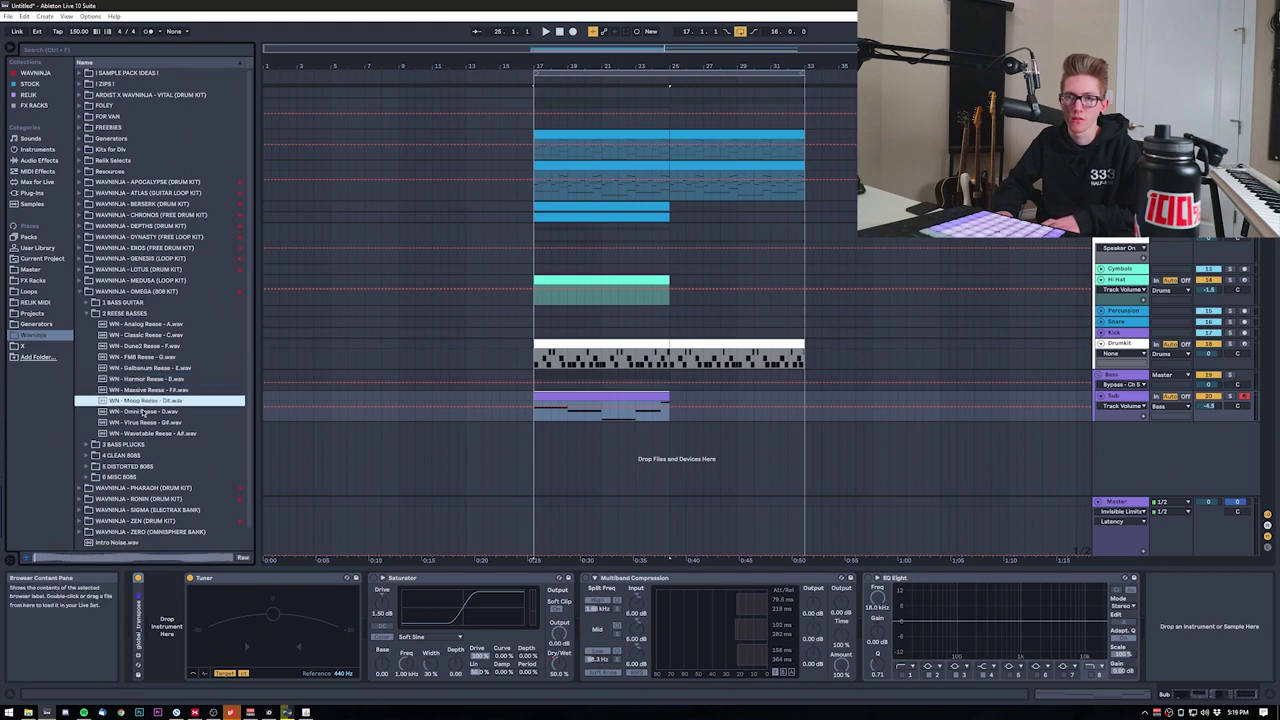
key(Return)
Step: Raise all notes of the Sub clip by one octave and play back the bass with the beat
key(space)
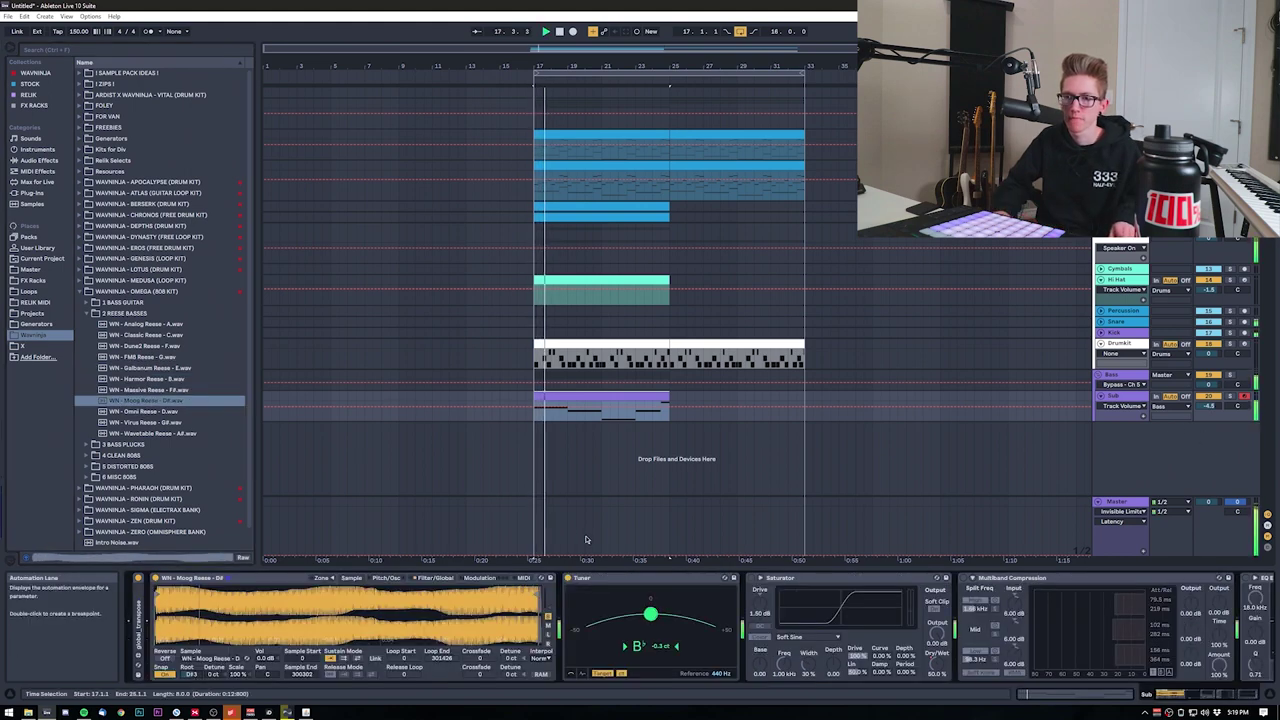
key(space)
double_click(578, 397)
key(ctrl+a)
key(shift+Up)
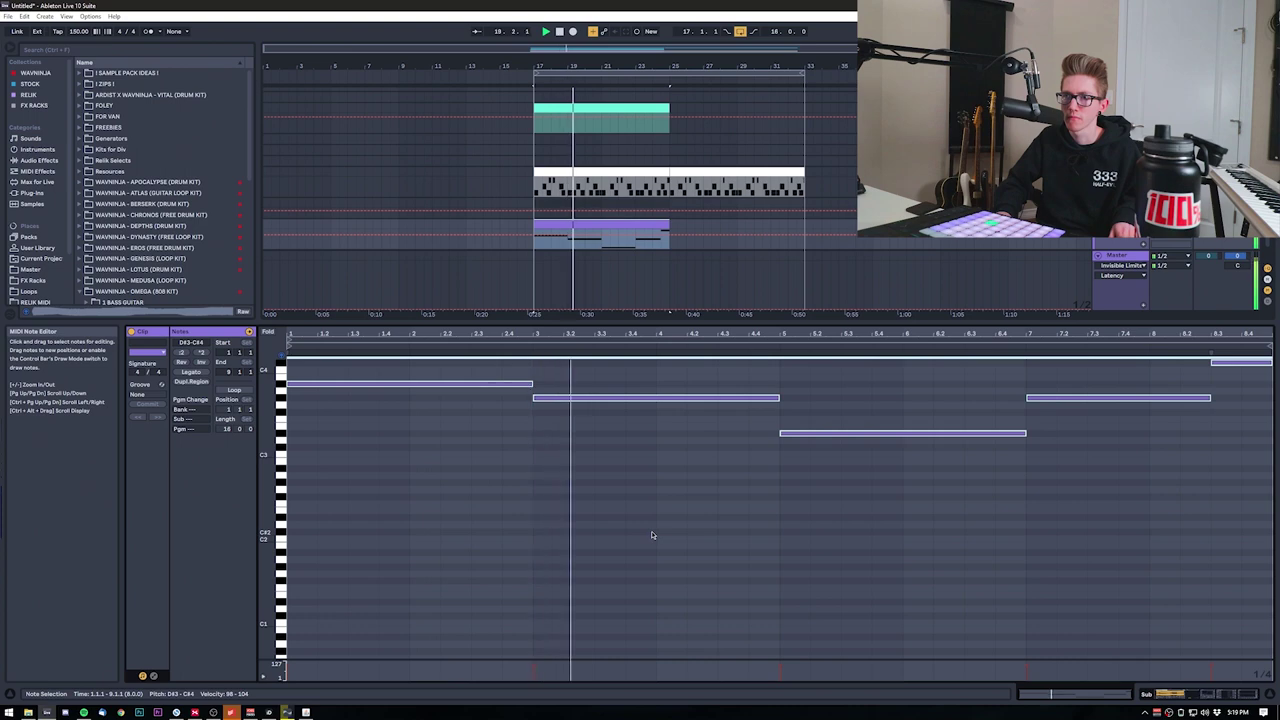
key(space)
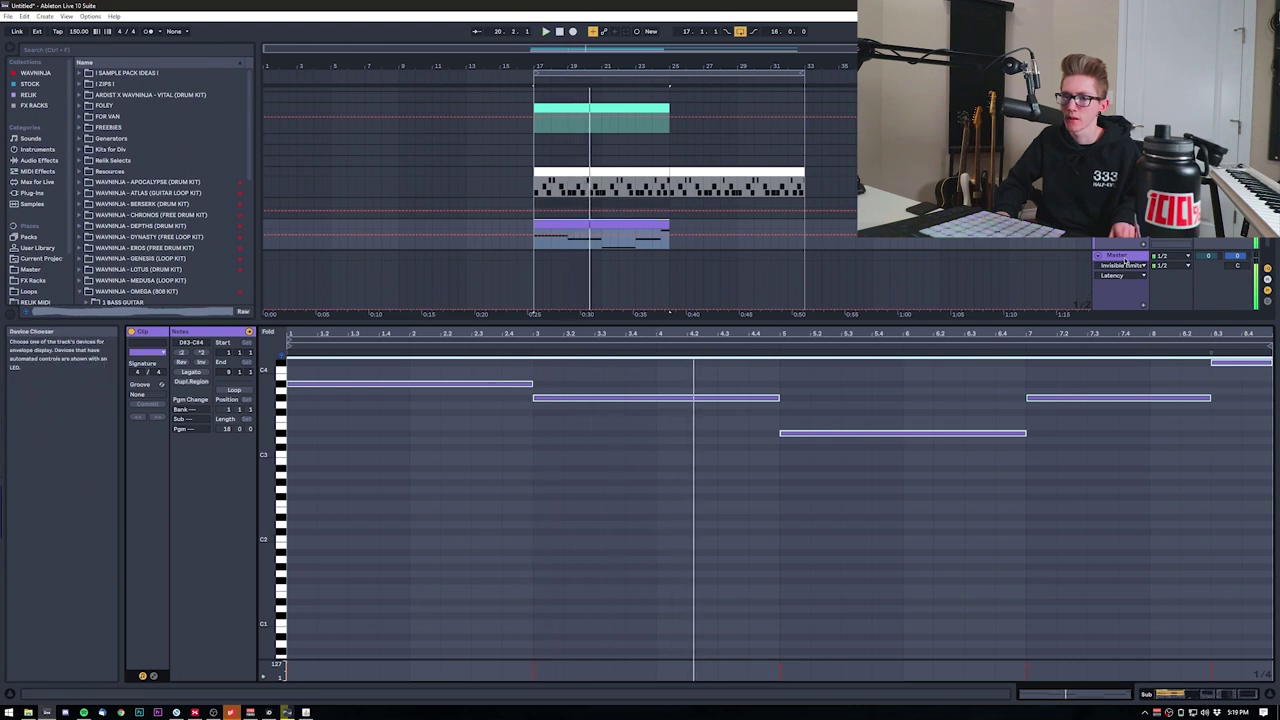
Step: Set the Master's global transpose to -4 steps, and duplicate the Sub clip into bars 25–32
click(1117, 256)
drag(162, 597, 162, 620)
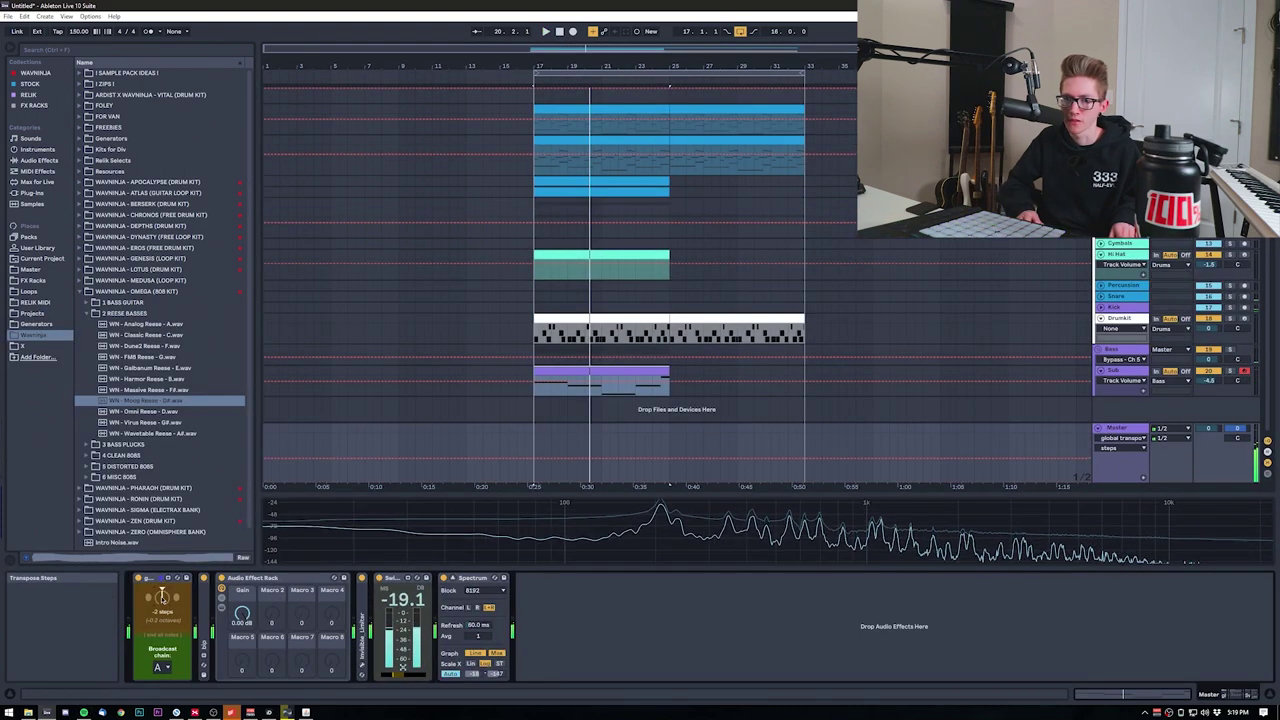
key(space)
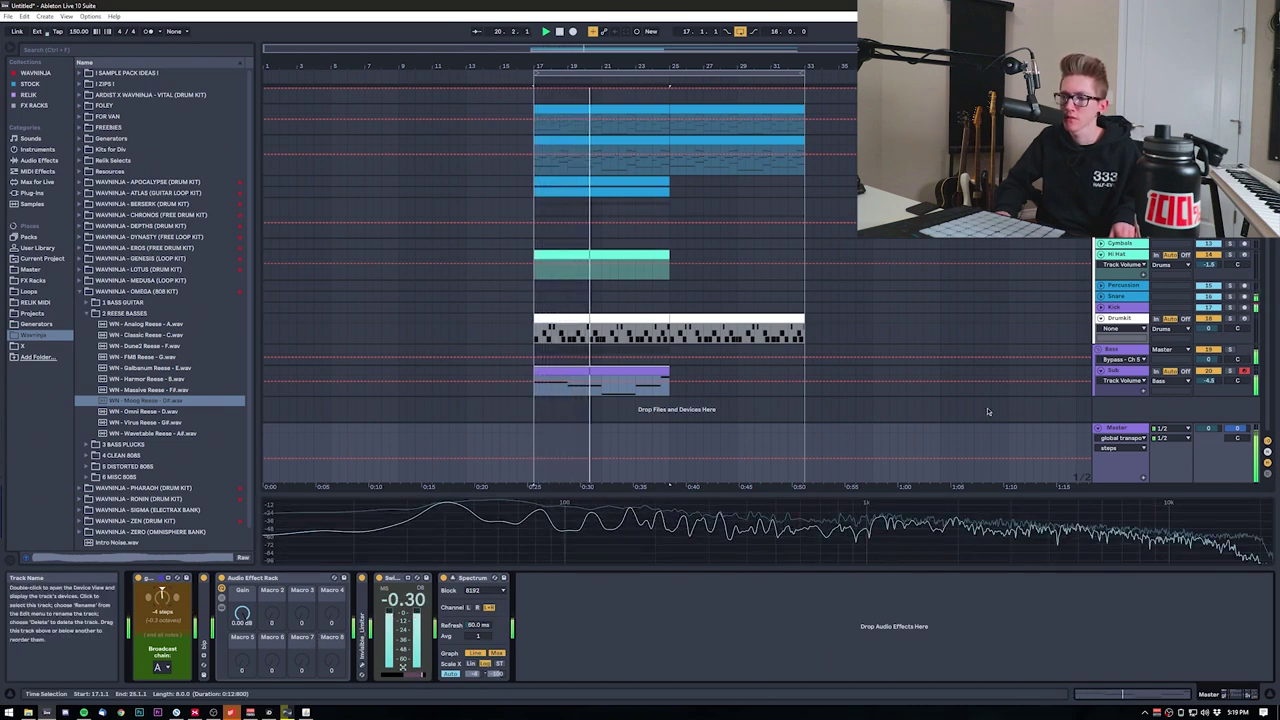
click(638, 368)
key(ctrl+d)
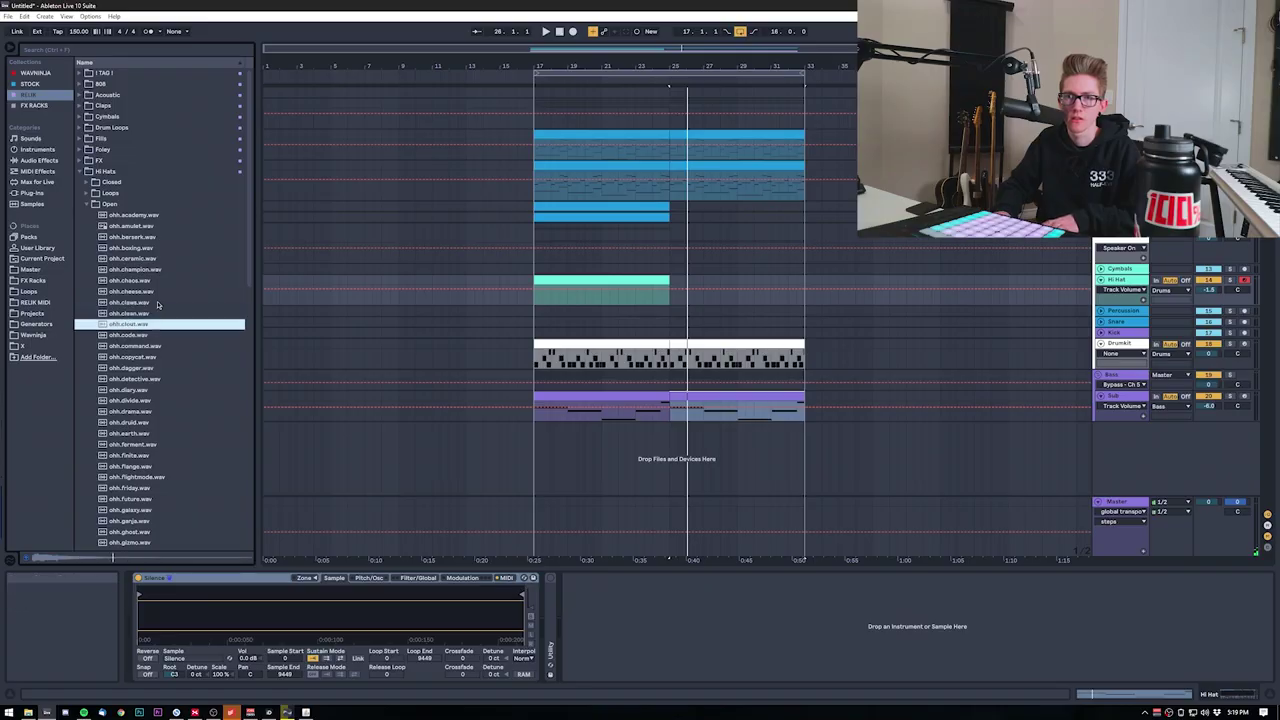
Step: Select the Drumkit track and audition the closed hi-hat samples in the RELIK collection
click(1124, 351)
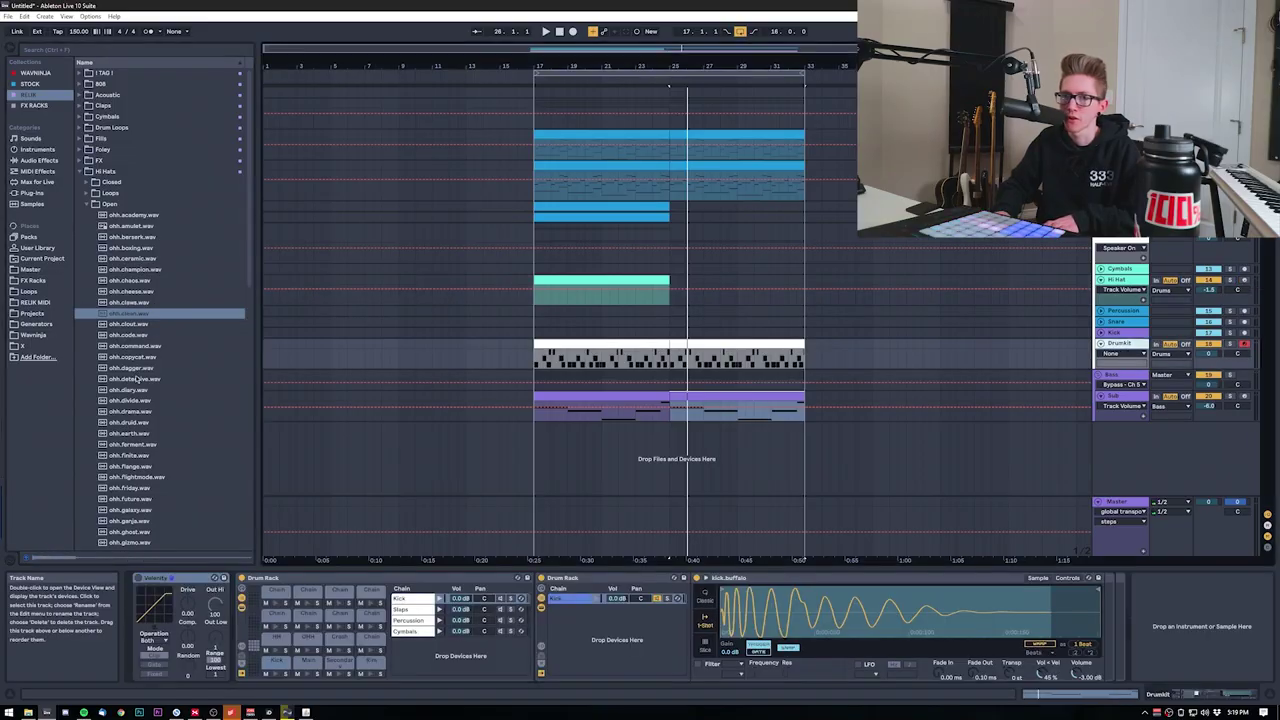
click(97, 185)
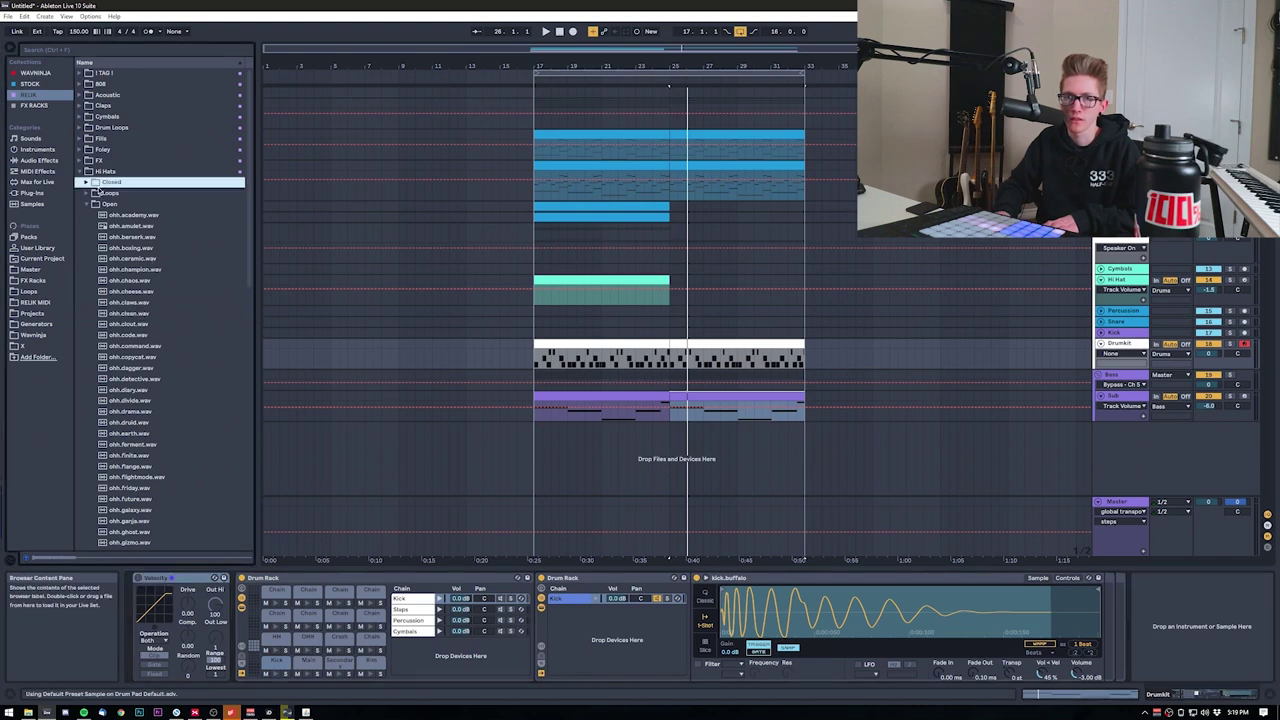
click(87, 184)
click(137, 304)
key(Down)
key(Down)
key(Down)
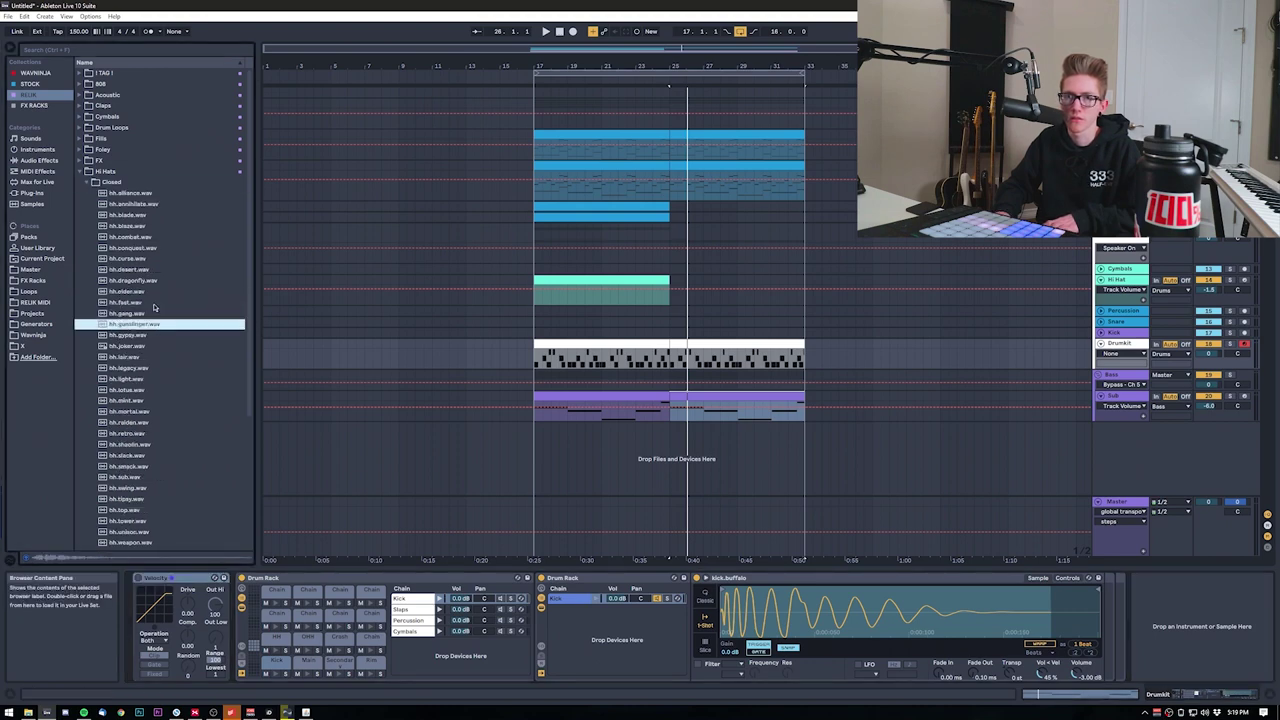
key(Down)
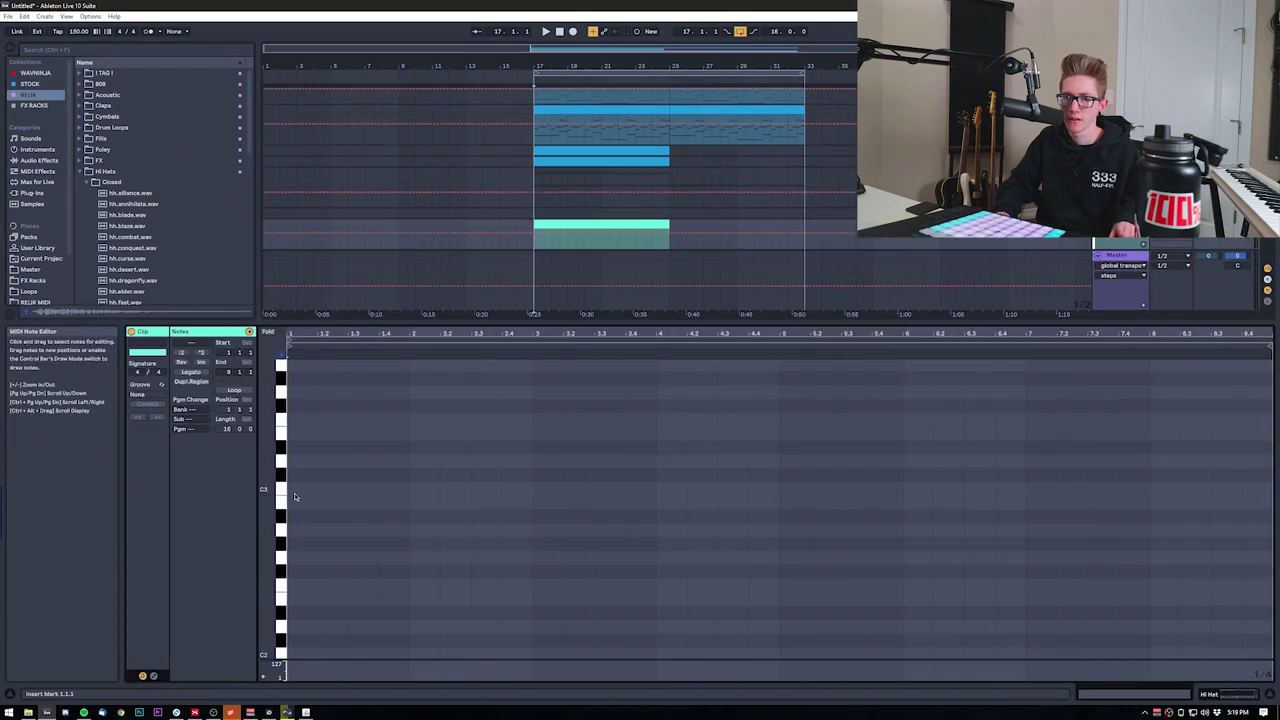
Step: Add two half-beat C3 notes at the start of the Hi Hat clip, with a lower velocity on the second
double_click(295, 490)
double_click(327, 489)
key(space)
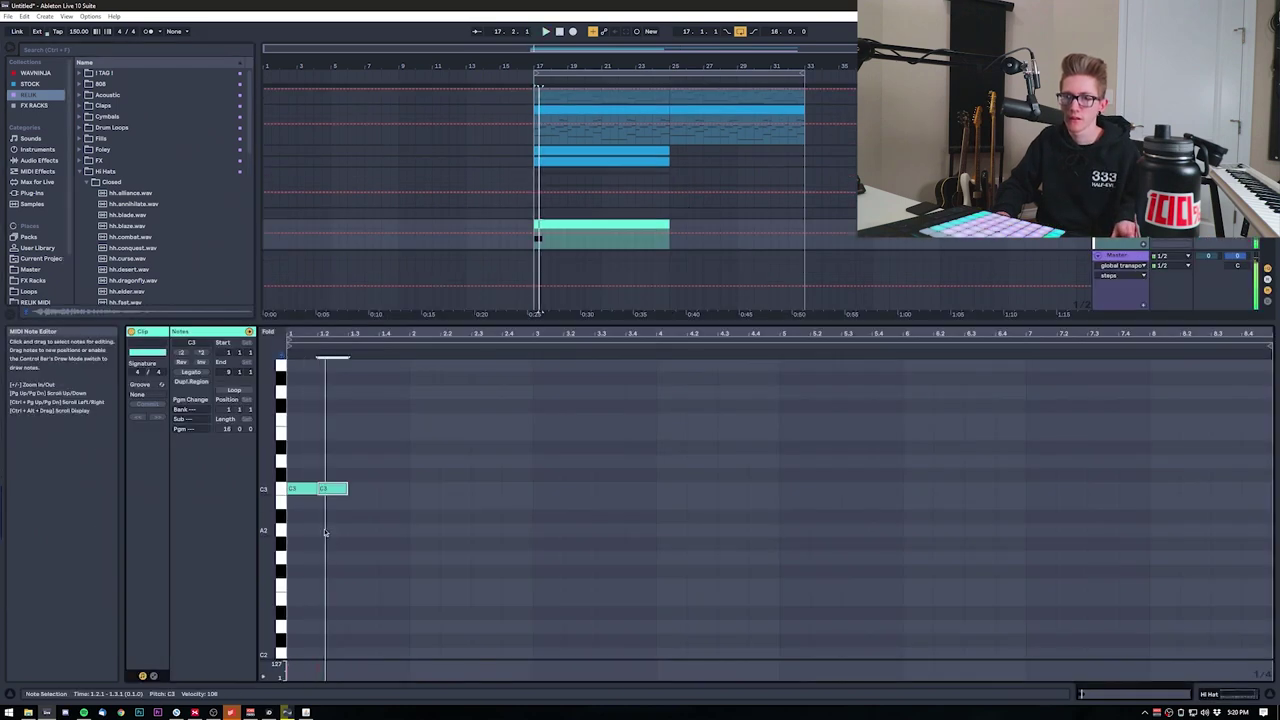
key(ctrl+a)
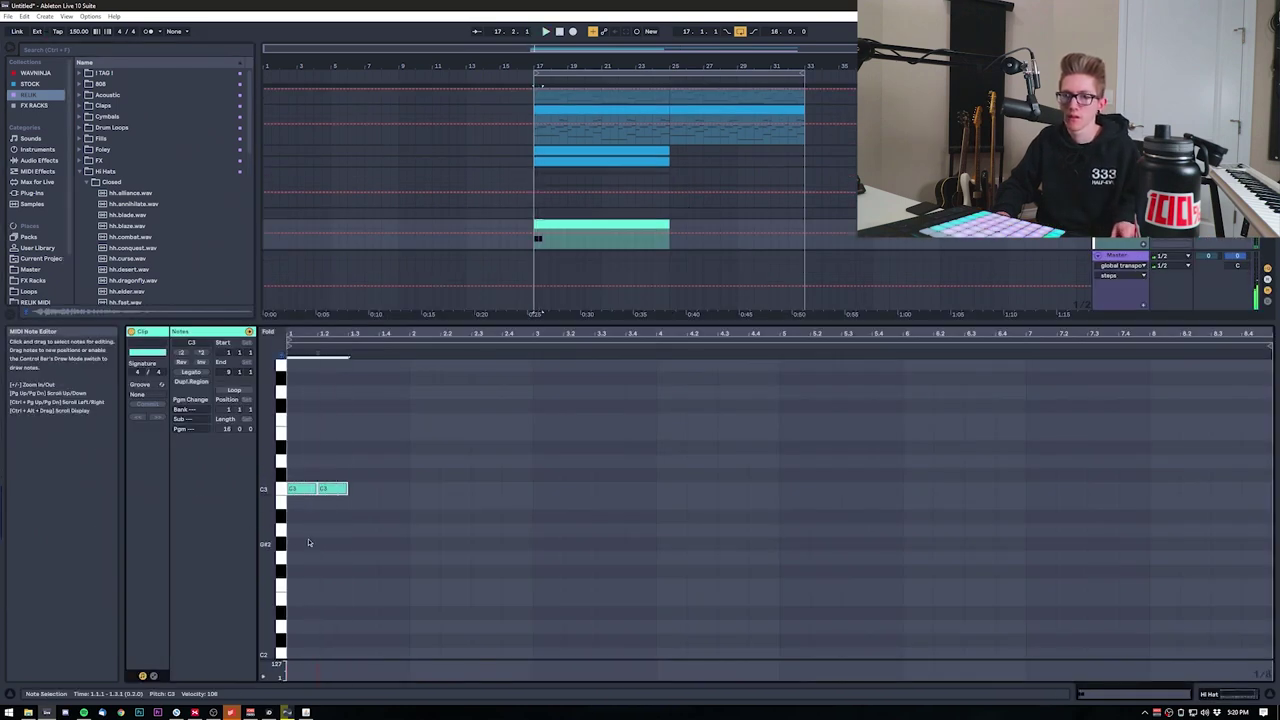
click(179, 354)
drag(330, 532, 305, 476)
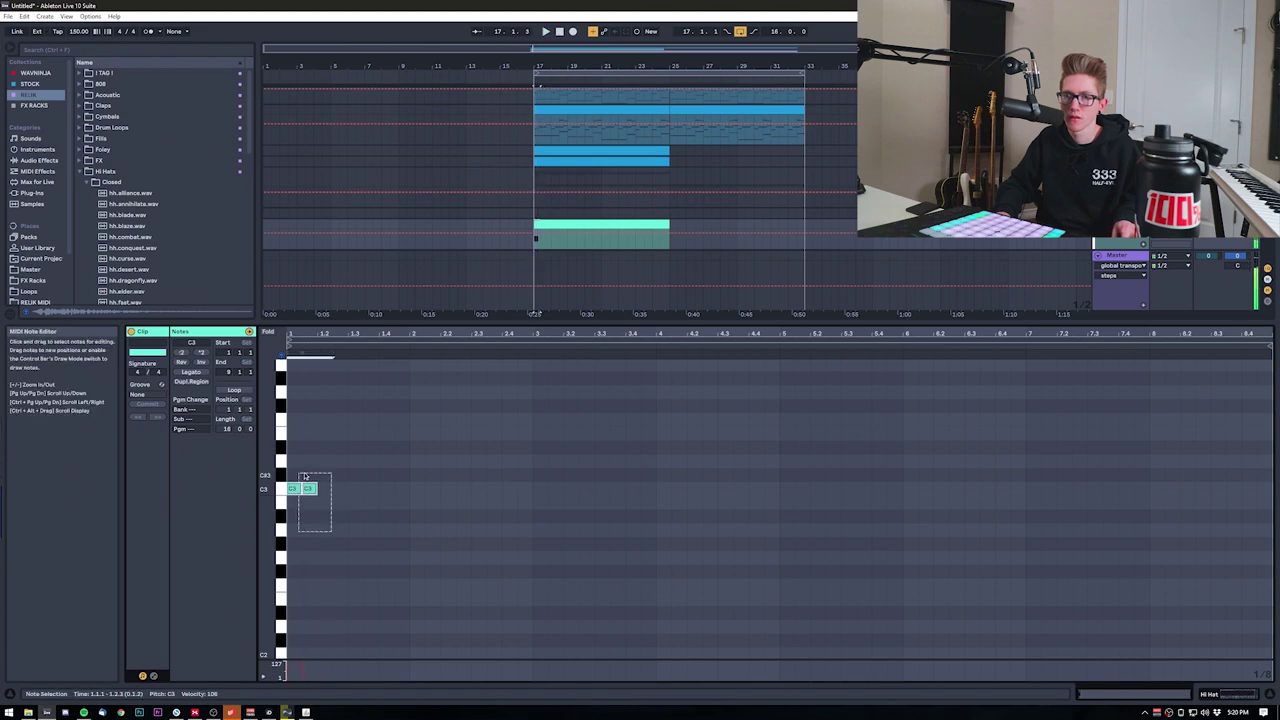
click(314, 517)
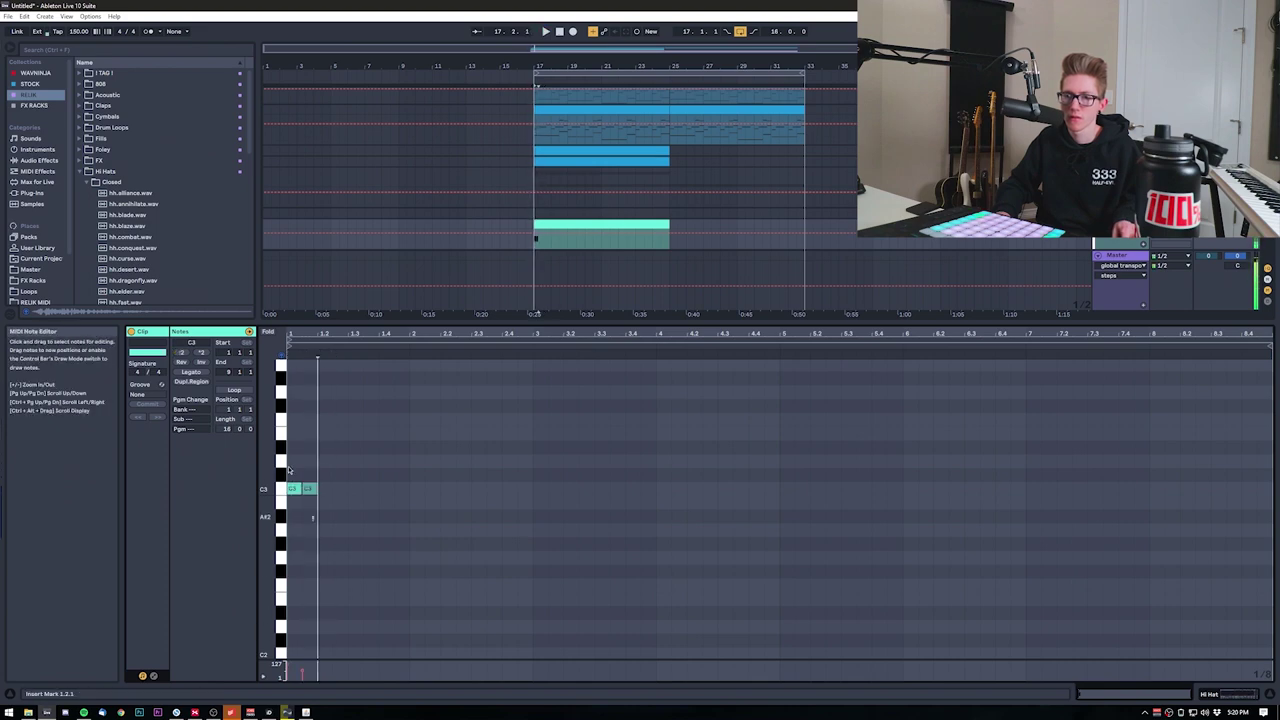
Step: Duplicate the hi-hat note pair through bar 8 and delete the surplus notes from bar 9 onward
key(ctrl+d)
key(ctrl+d)
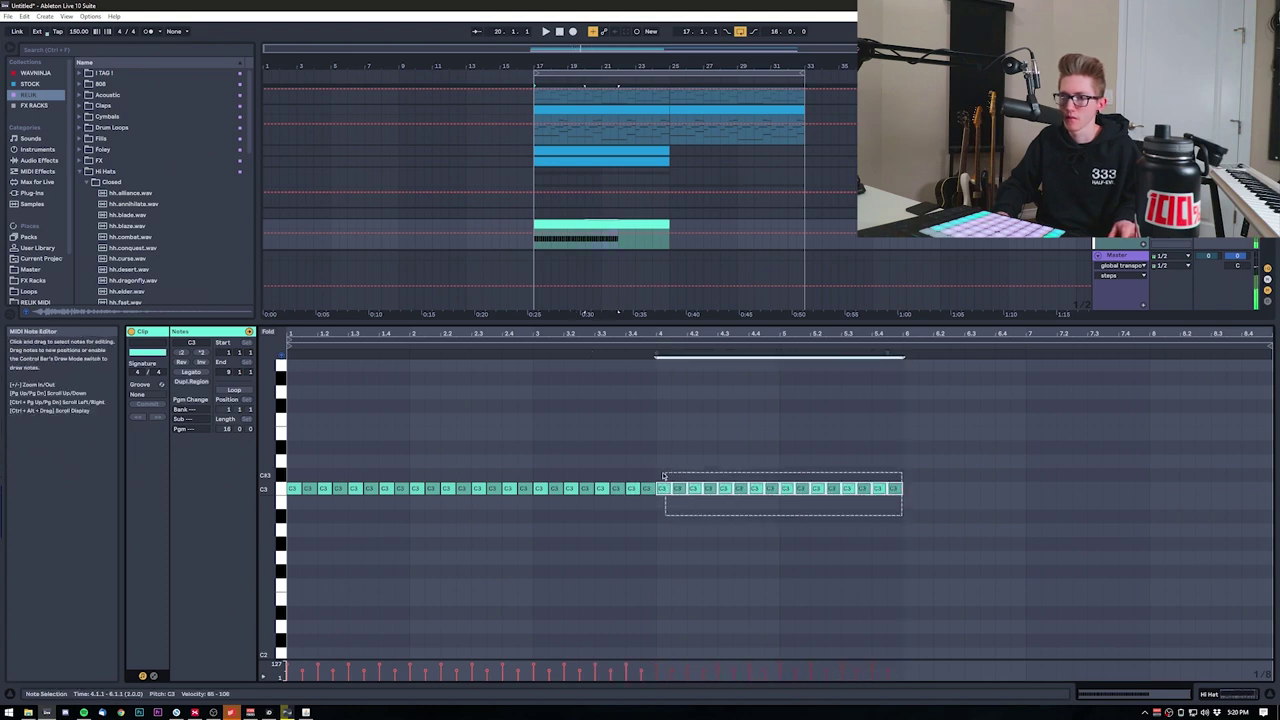
key(ctrl+d)
key(space)
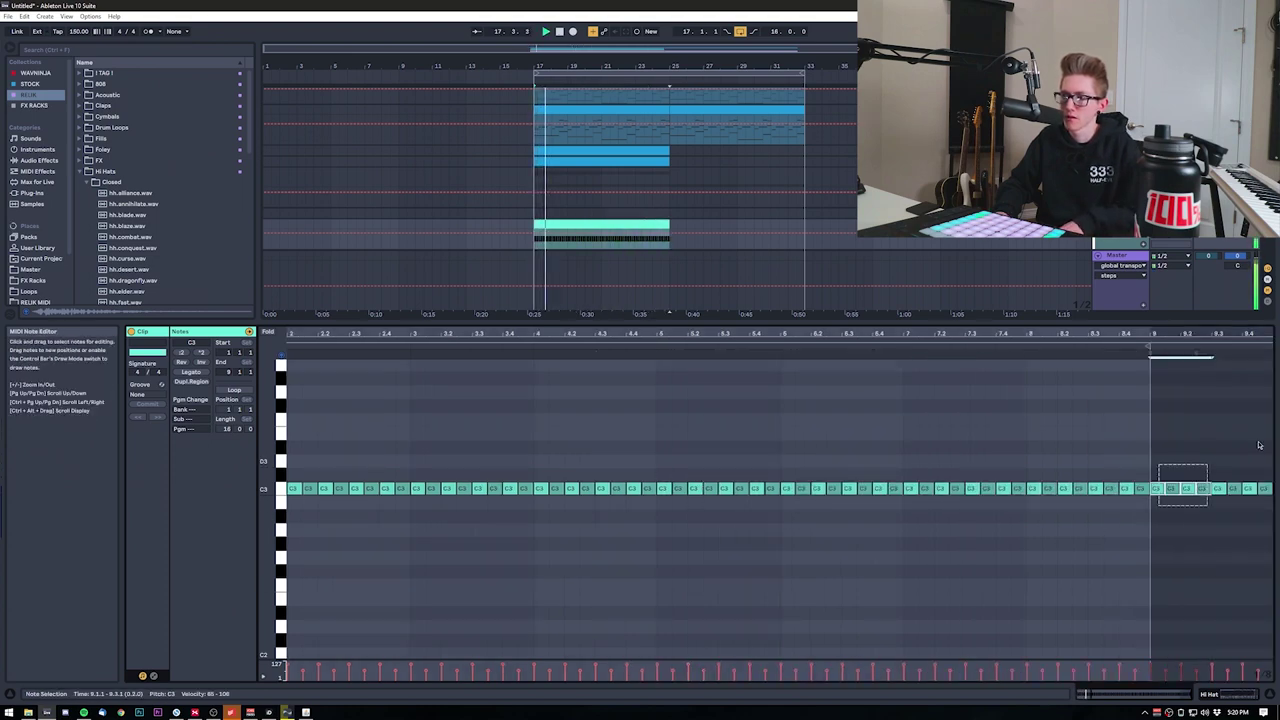
drag(1259, 445, 1272, 439)
key(Delete)
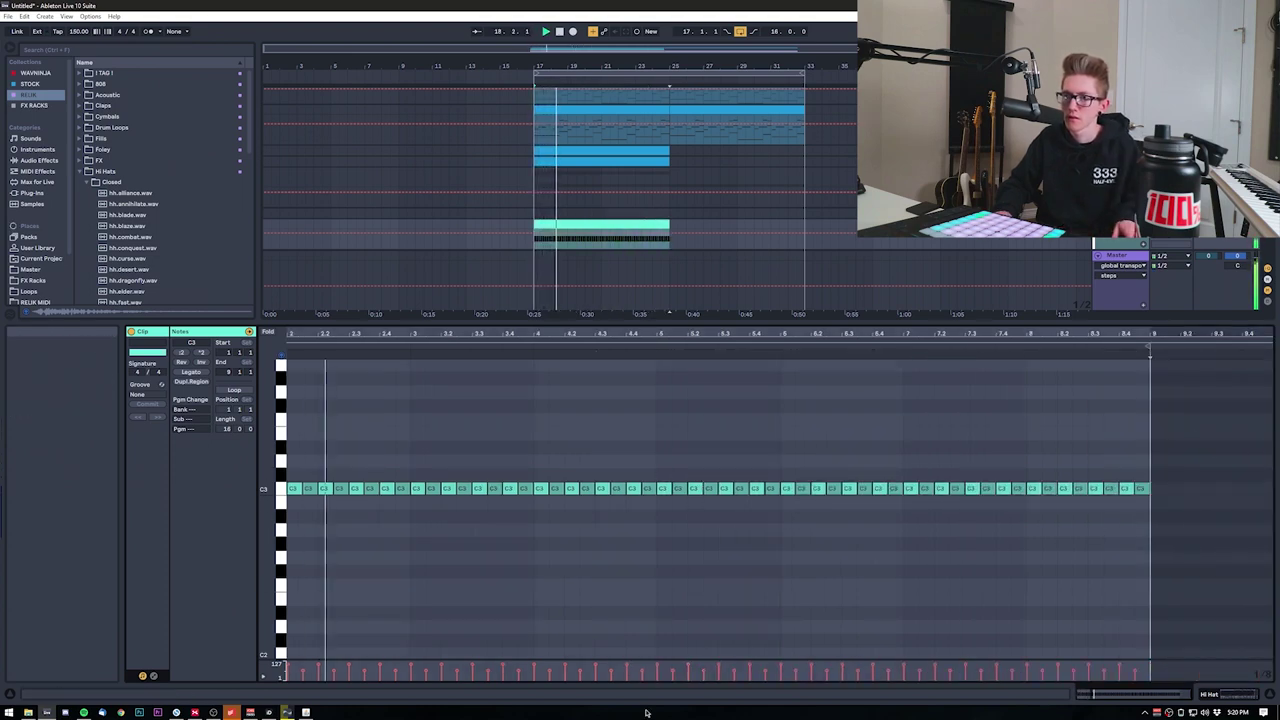
Step: Duplicate the eight-bar Hi Hat clip into bars 25–32 of the arrangement
click(639, 218)
click(622, 223)
key(ctrl+d)
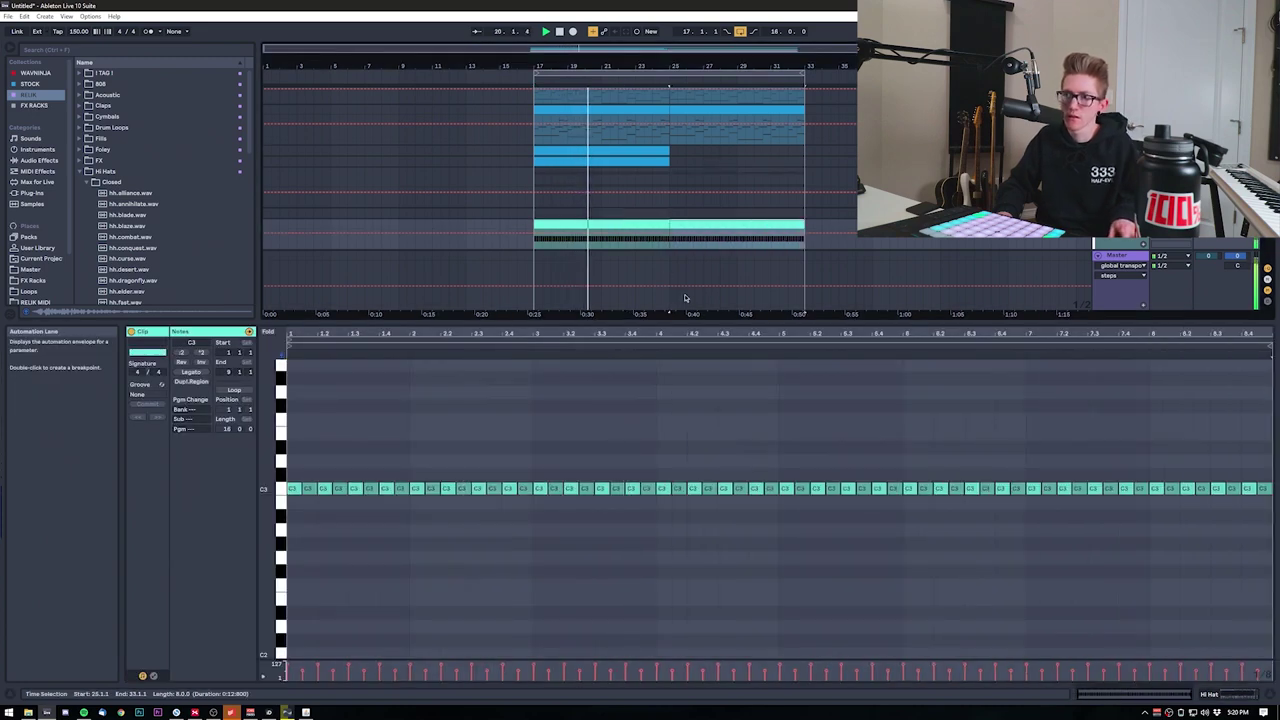
scroll(588, 241, down, 4)
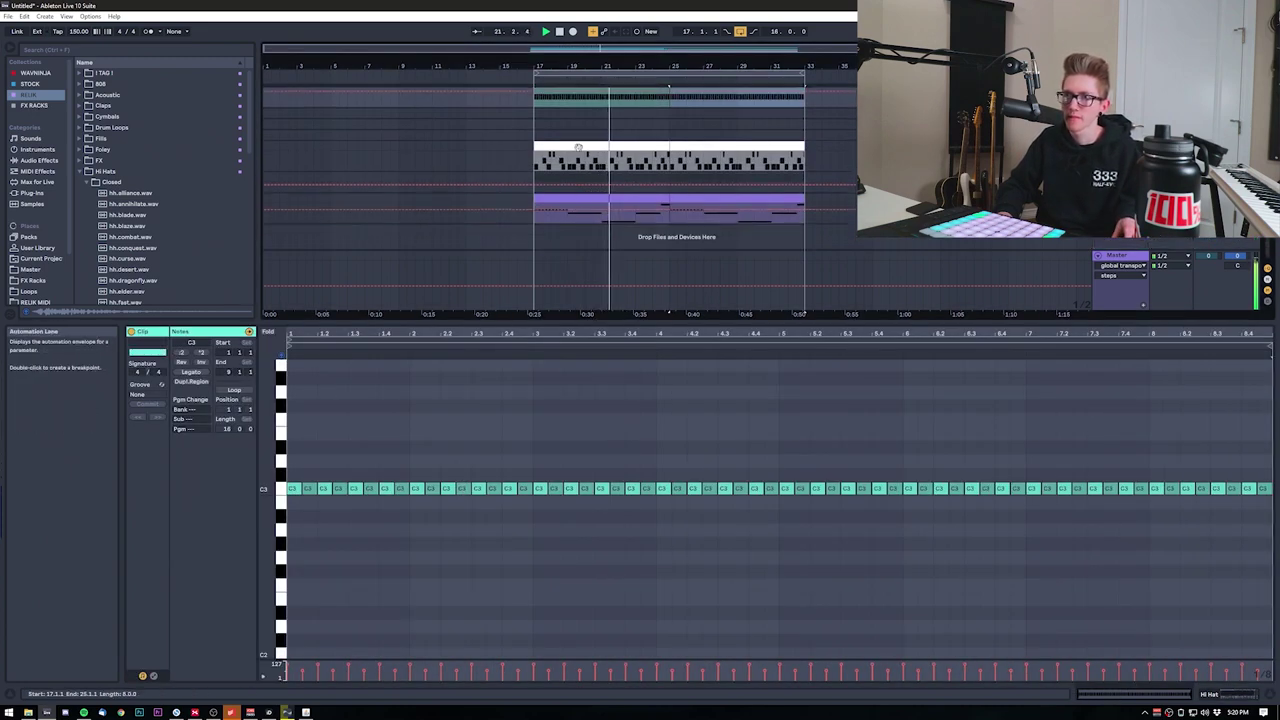
Step: Add one-beat open hi-hat (F1) notes at 1.2 and 4.2 in the Drumkit clip
click(577, 146)
key(space)
click(347, 440)
double_click(356, 440)
drag(360, 440, 373, 439)
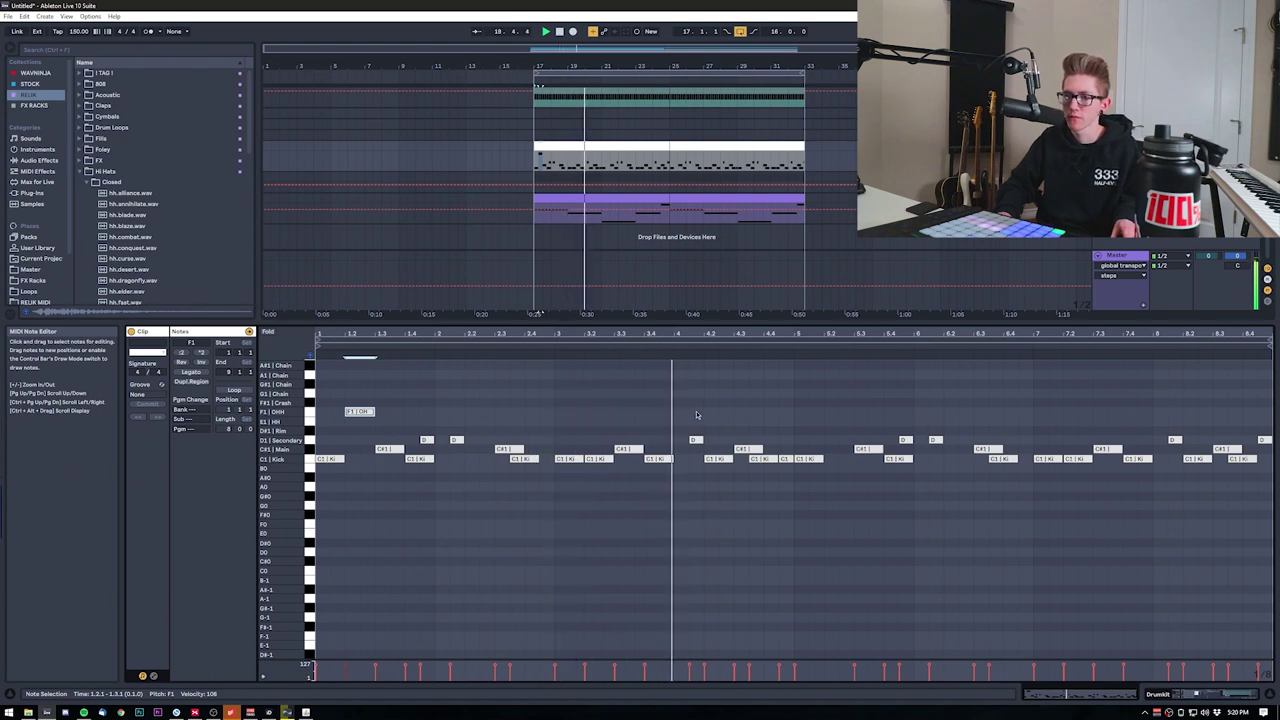
key(space)
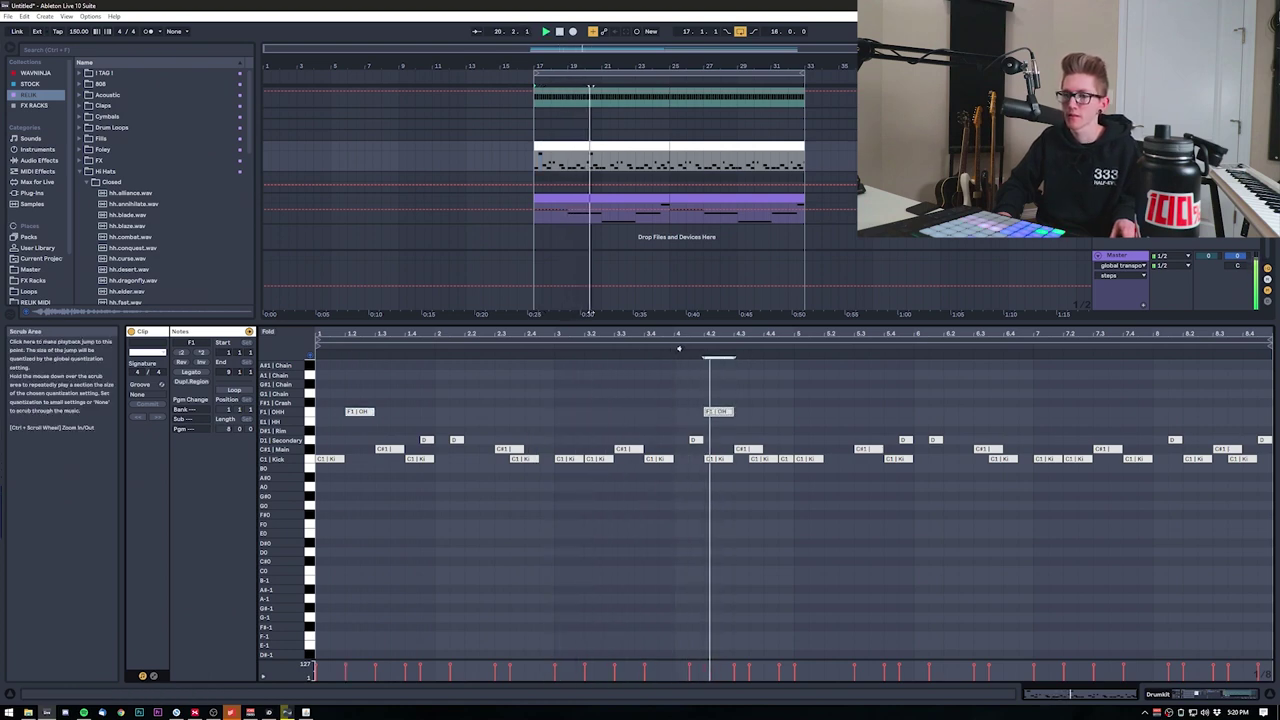
Step: Duplicate the two open hi-hat notes into bars 5–8 of the clip, and duplicate the Drumkit clip into bars 25–32 of the arrangement
drag(458, 403, 317, 399)
key(ctrl+d)
scroll(488, 432, up, 3)
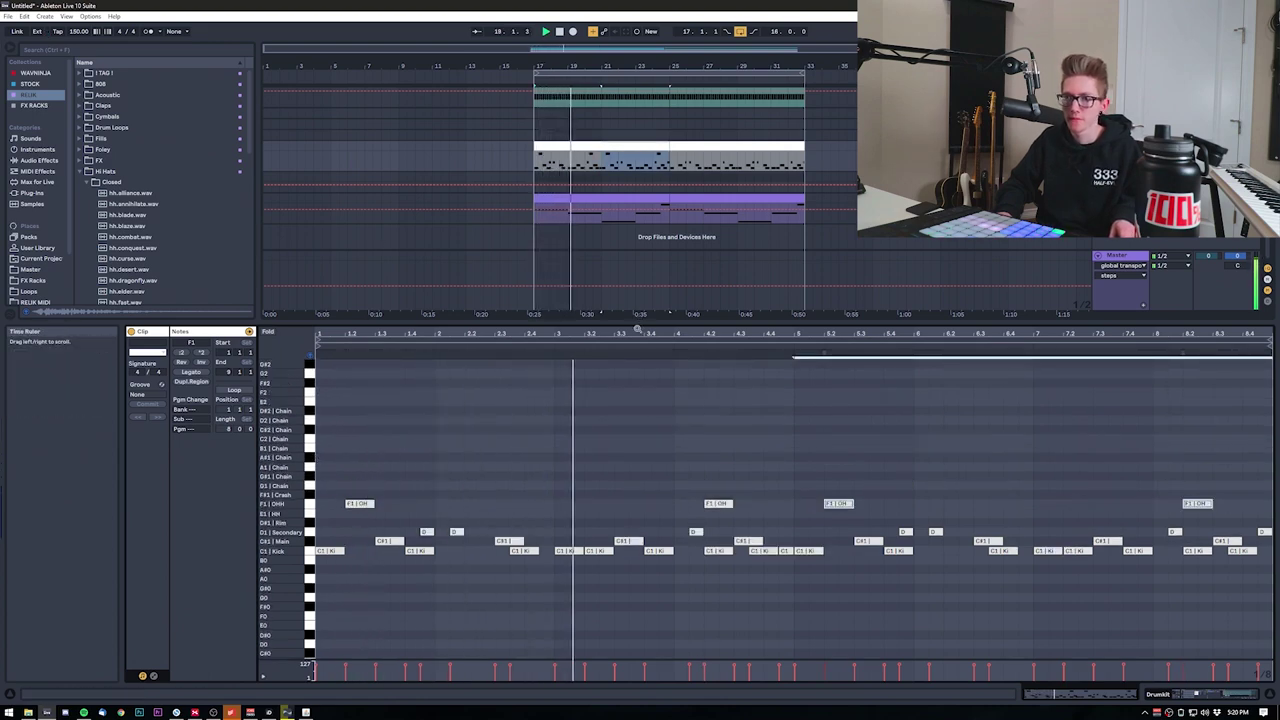
drag(645, 323, 631, 556)
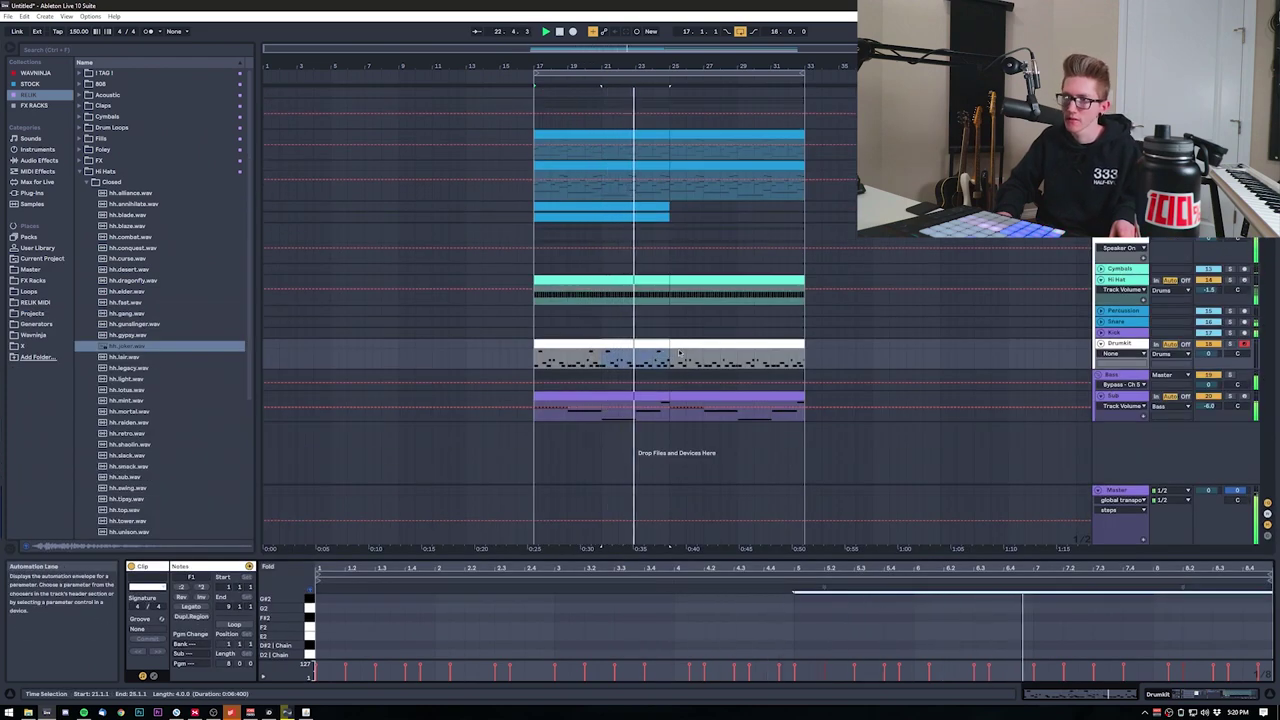
click(640, 343)
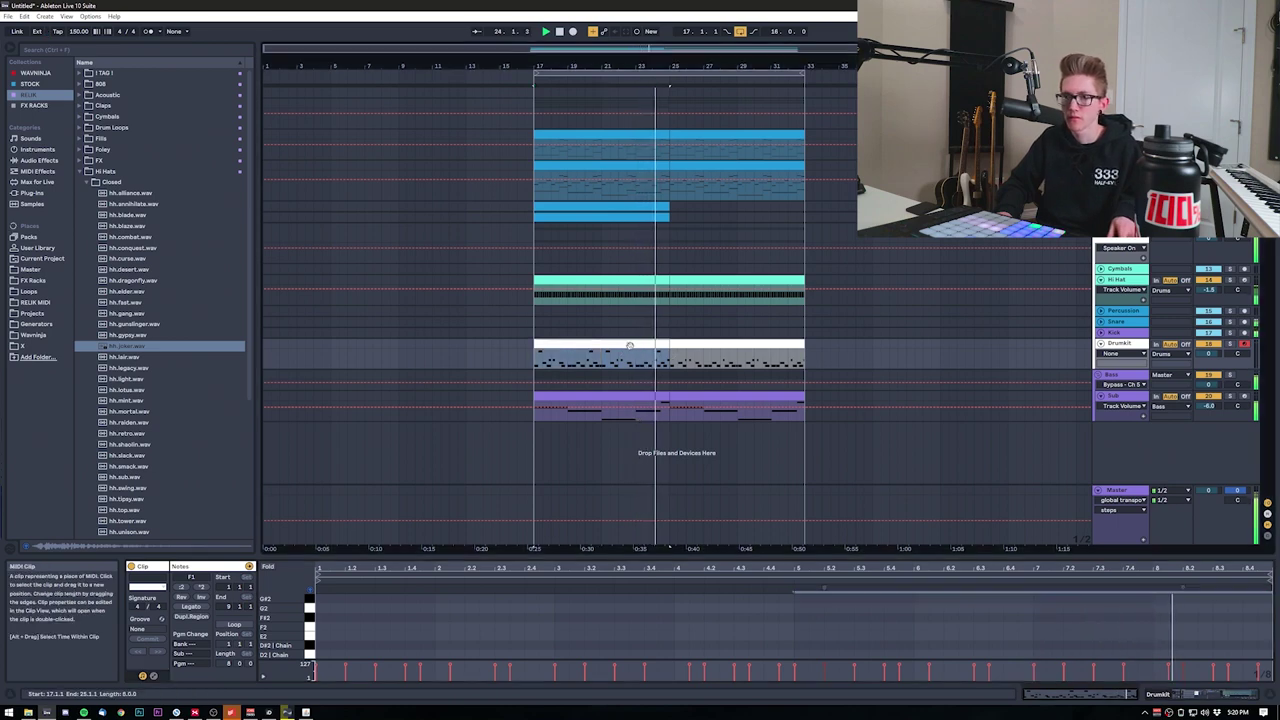
key(ctrl+d)
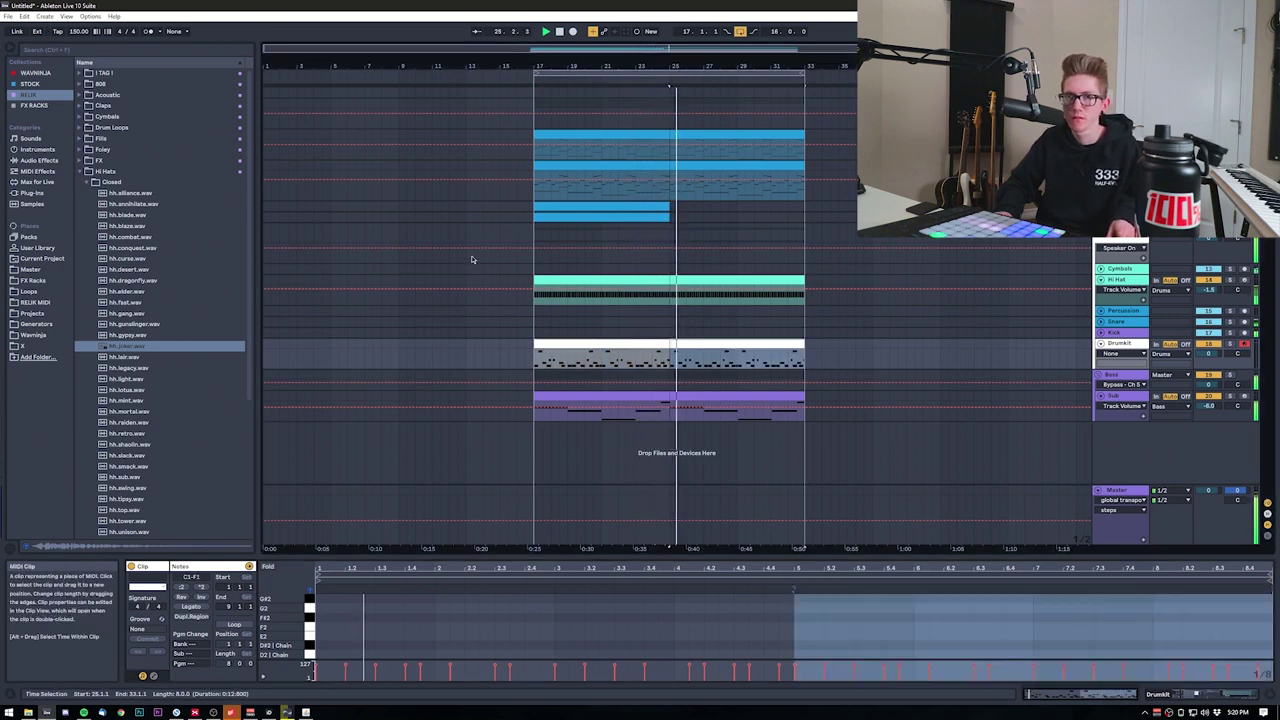
Step: Show the Drumkit's open hi-hat pad in the Drum Rack and adjust the volume of its sample
double_click(1133, 344)
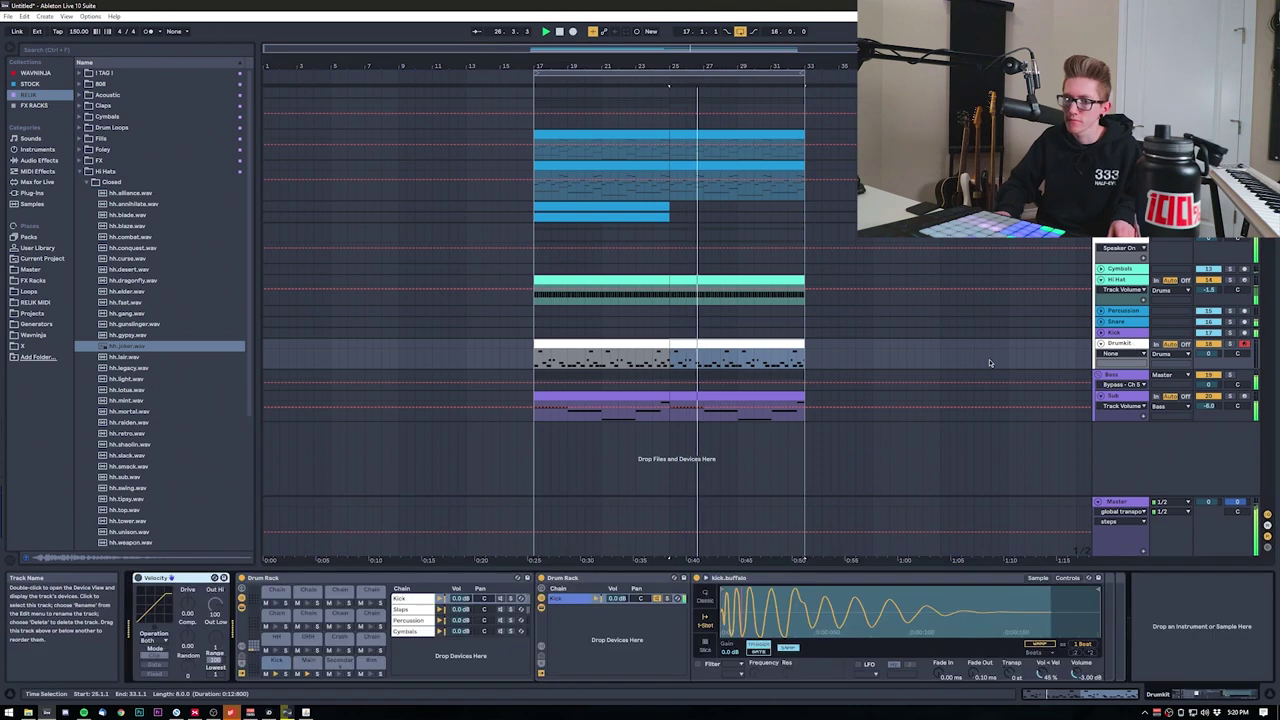
click(307, 640)
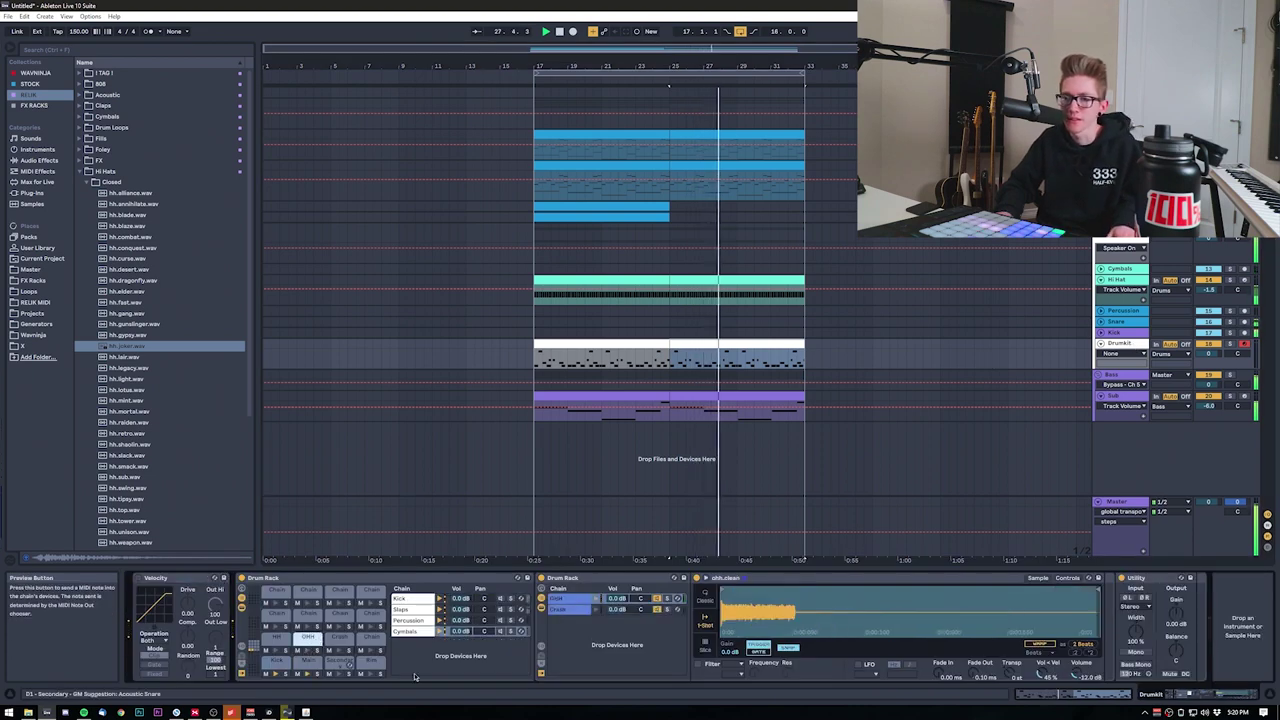
click(1090, 679)
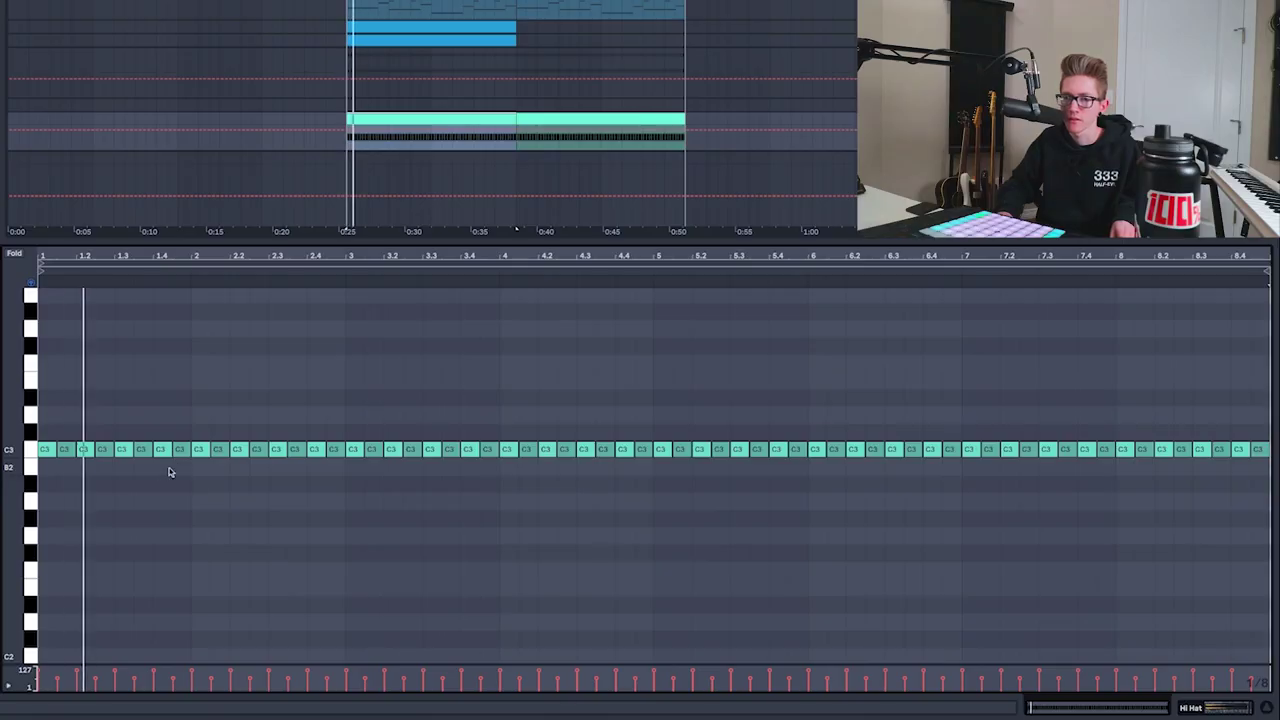
Step: Turn the Hi Hat clip's C3 note at 2.3 into a roll of short notes and delete the last C3 note before bar 3
key(space)
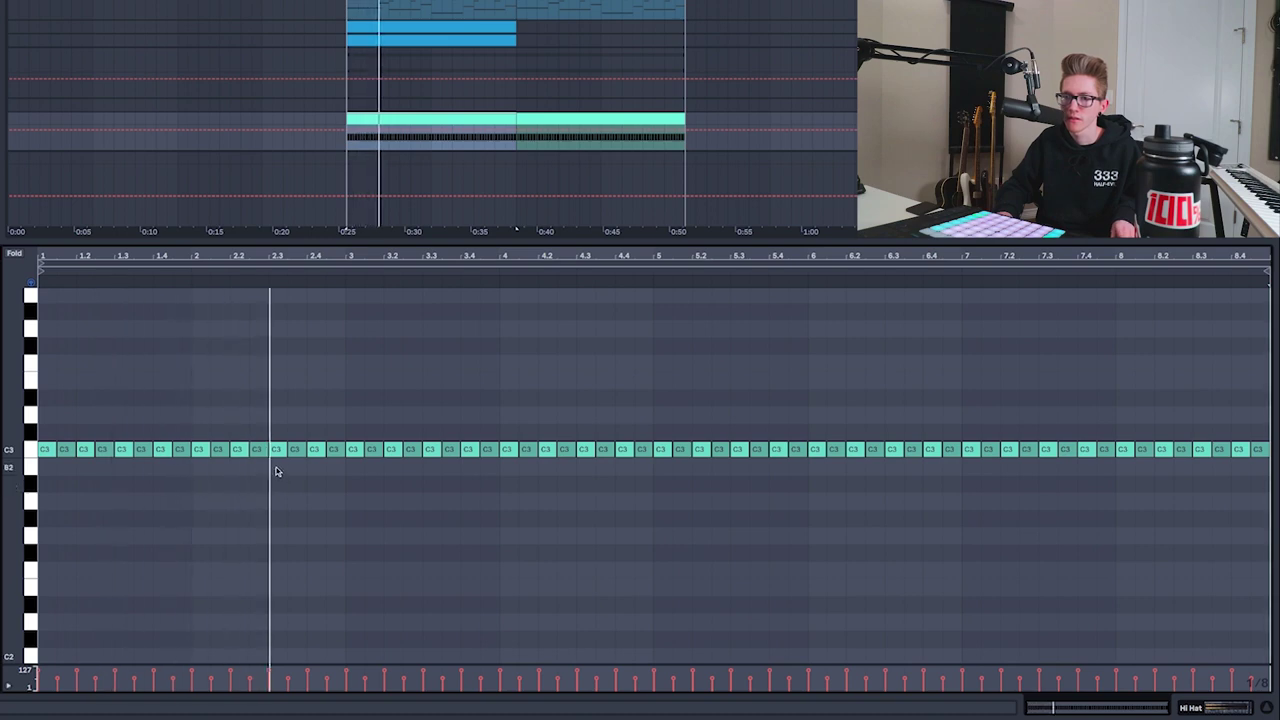
click(277, 467)
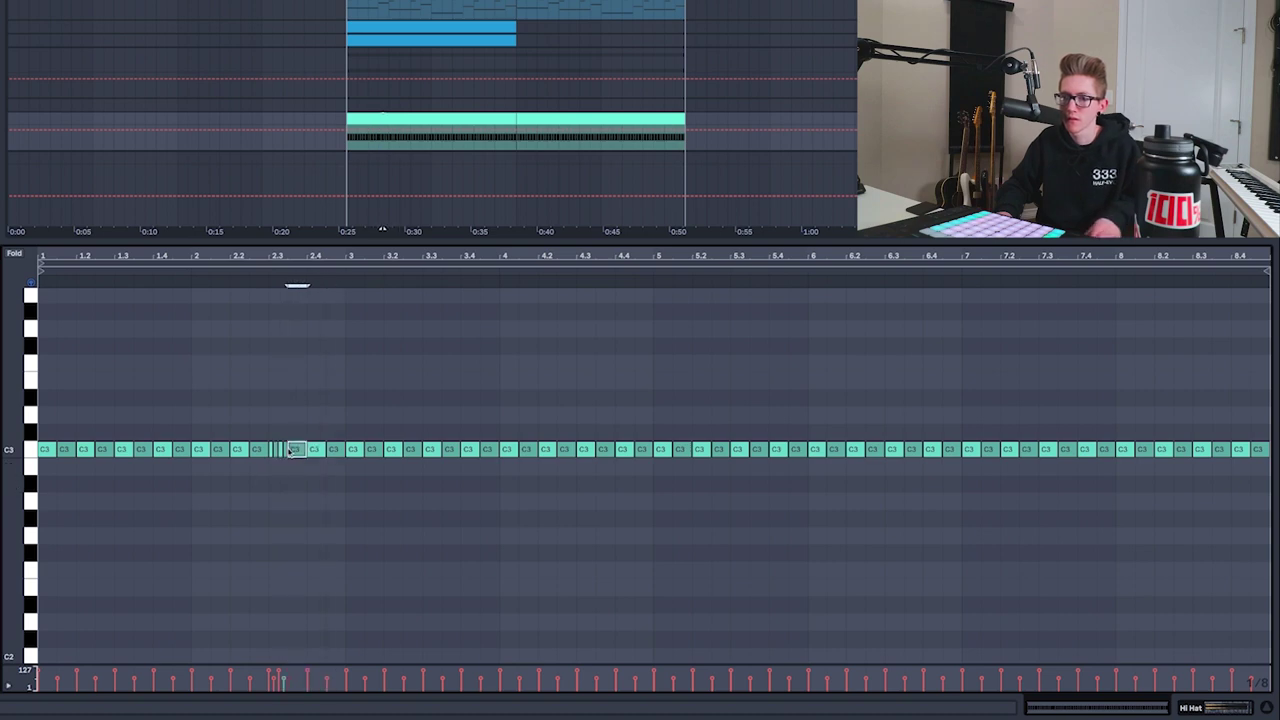
click(226, 266)
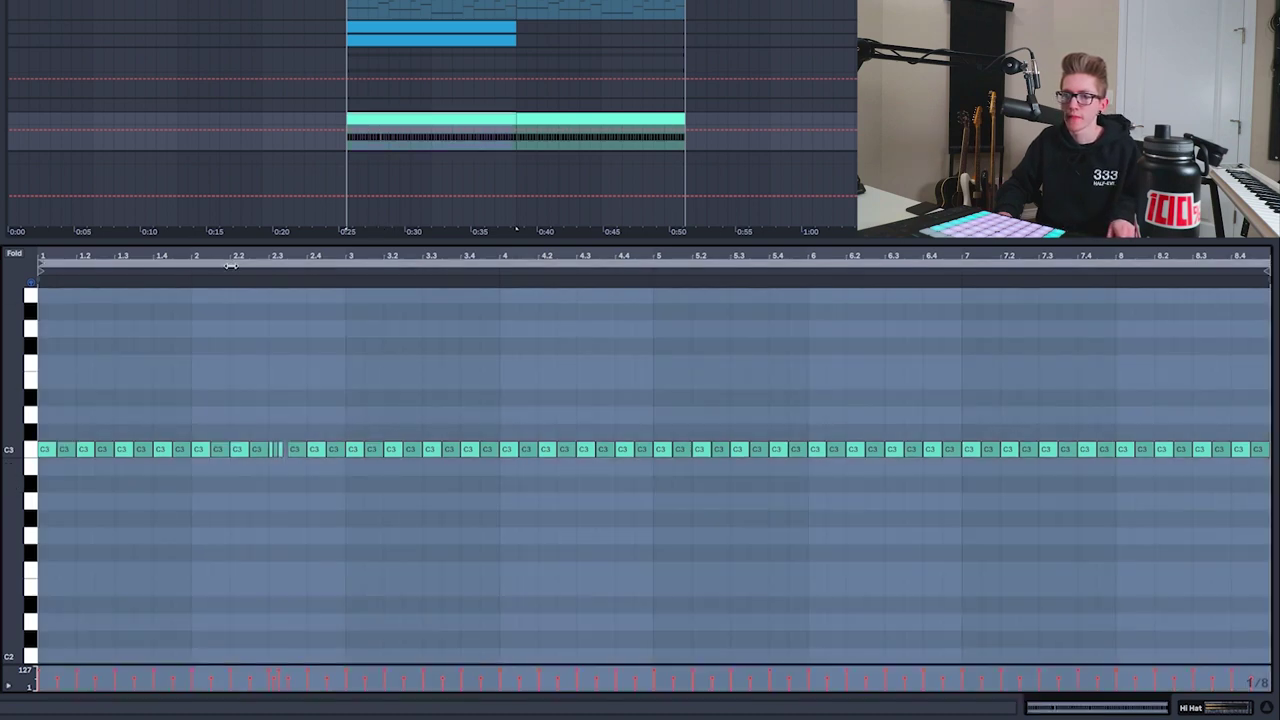
click(200, 268)
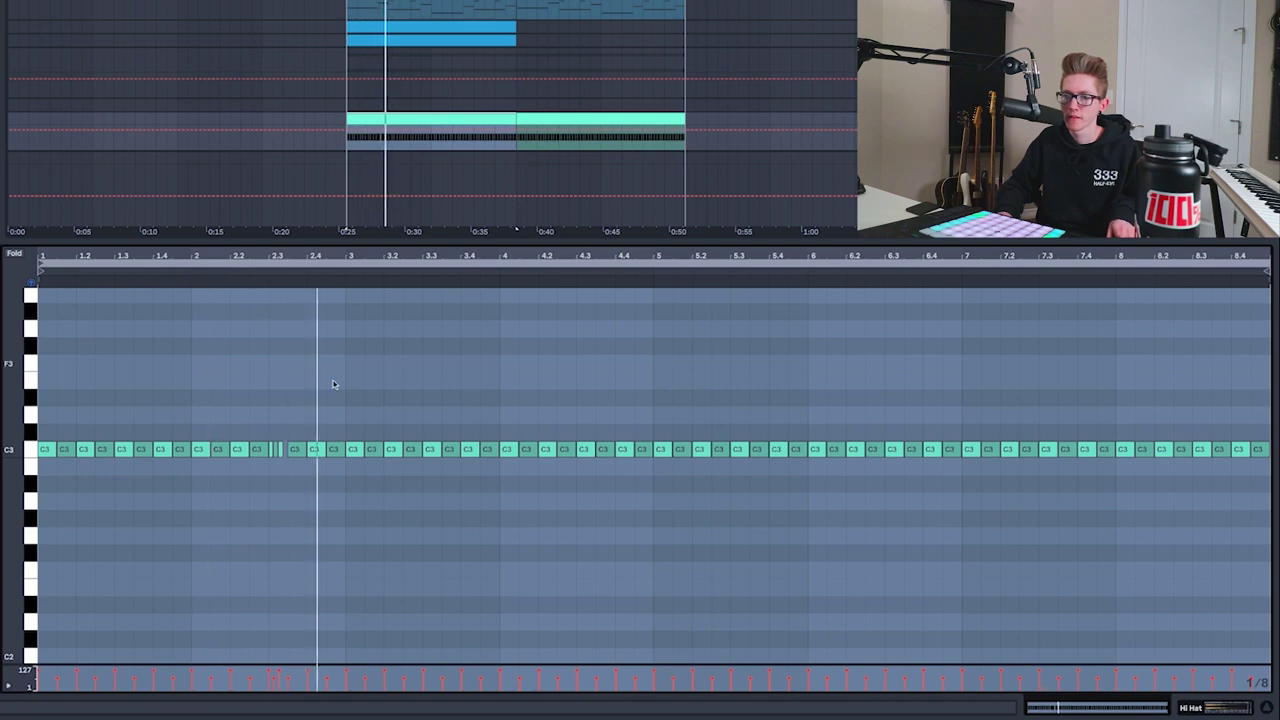
click(197, 281)
double_click(336, 449)
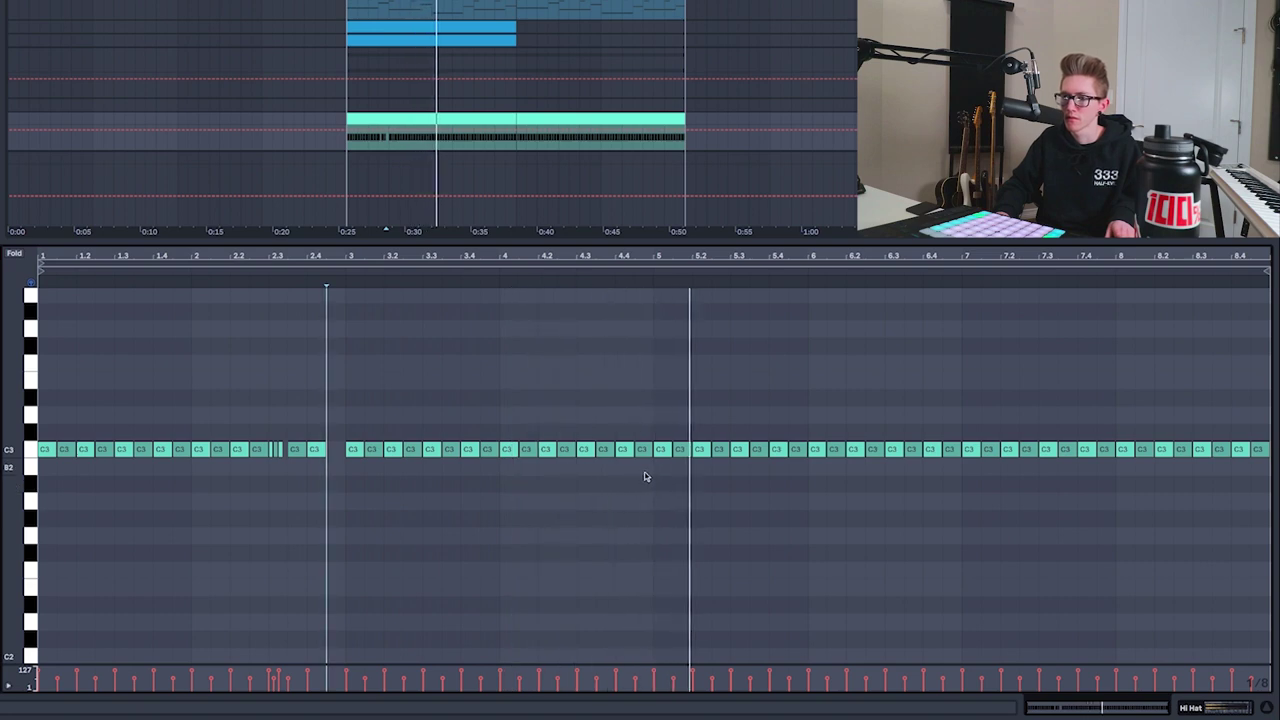
Step: Delete the hi-hat notes from bar 5 onward and duplicate the first four bars into bars 5–8
drag(665, 469, 1272, 373)
key(Delete)
key(super+a)
key(super+d)
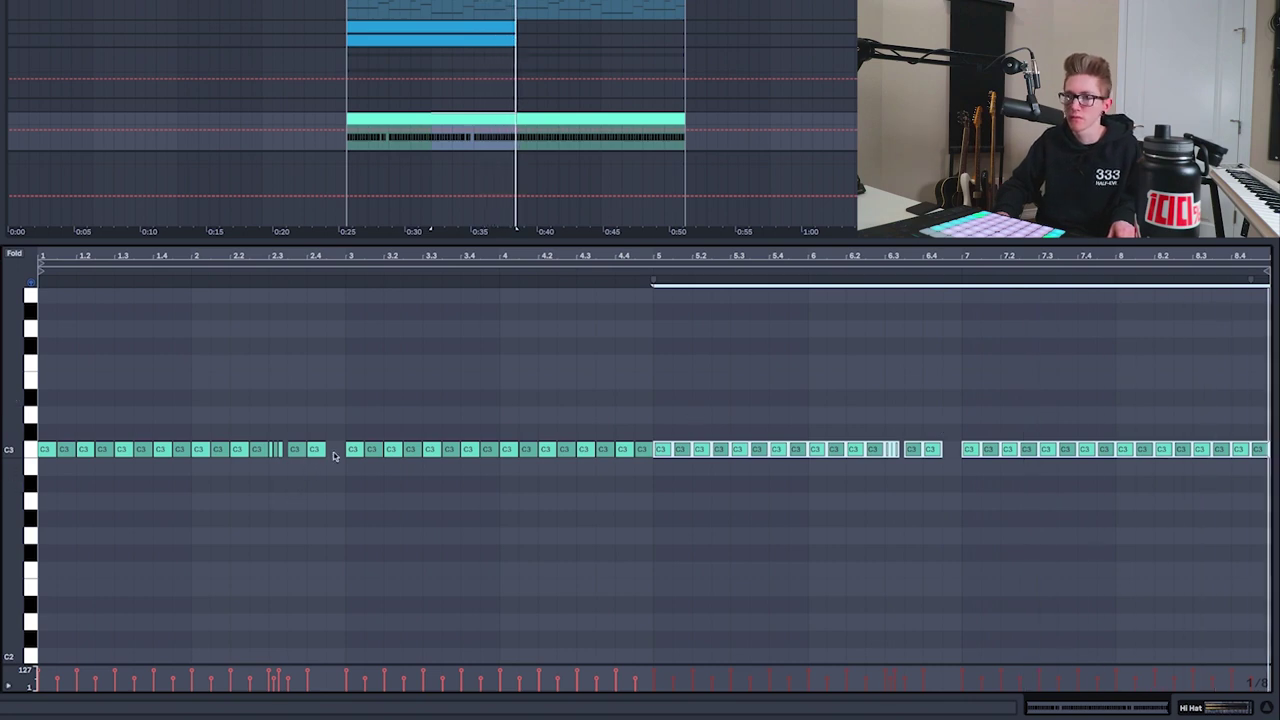
Step: Duplicate the Hi Hat clip into bars 25–32, lowering the copy's C3 note at 2.4 to A#2 and pitching down the one at 6.4
click(474, 119)
key(super+d)
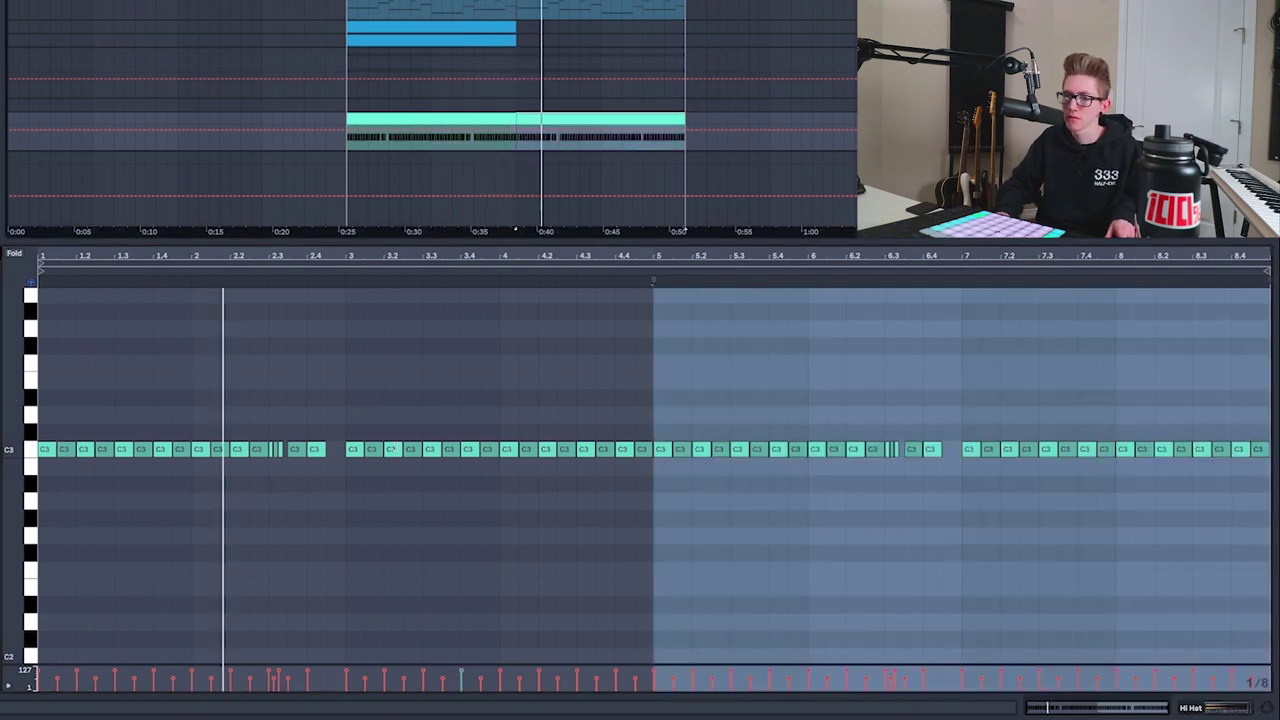
drag(316, 449, 316, 483)
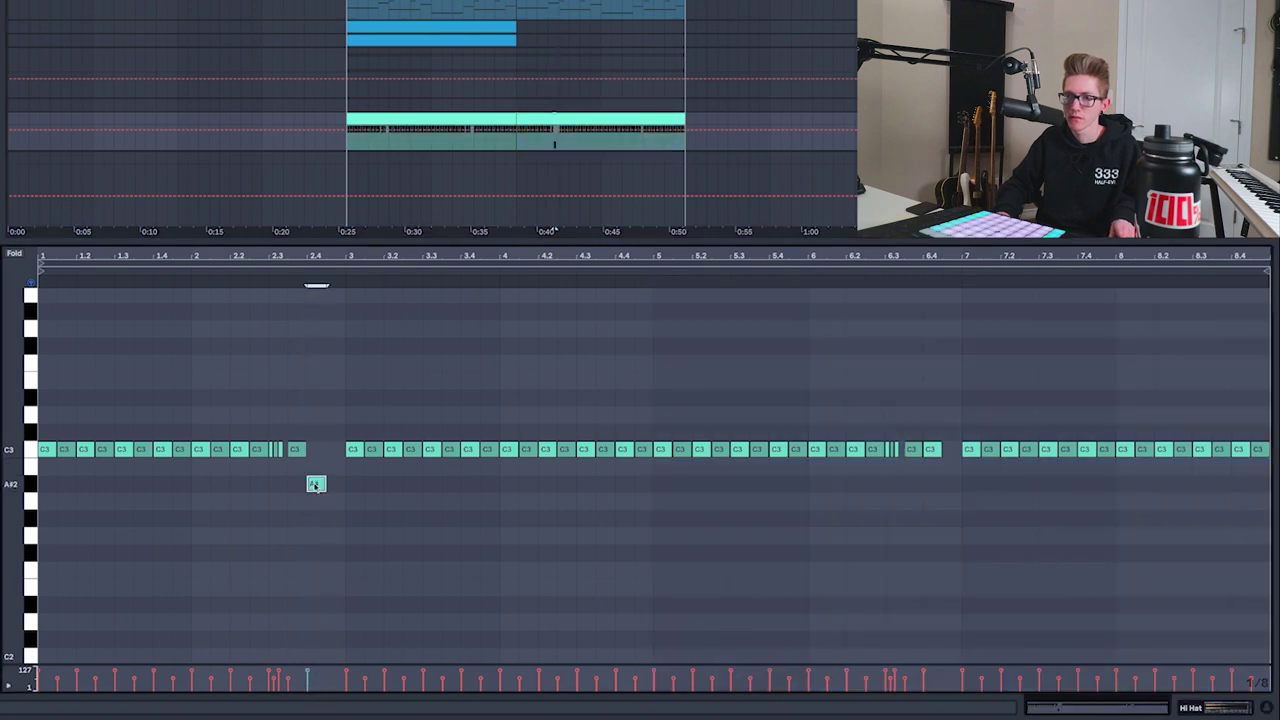
drag(931, 449, 931, 500)
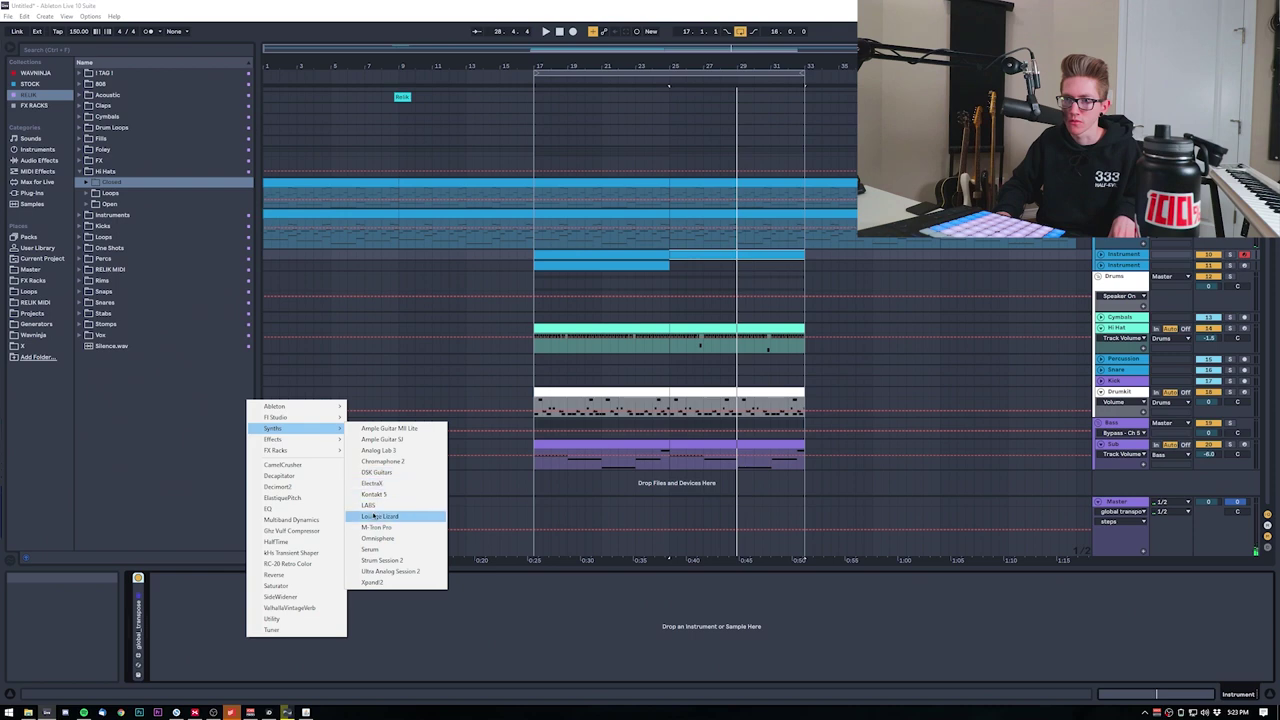
Step: Load Kontakt 5 on the empty Instrument track
click(390, 493)
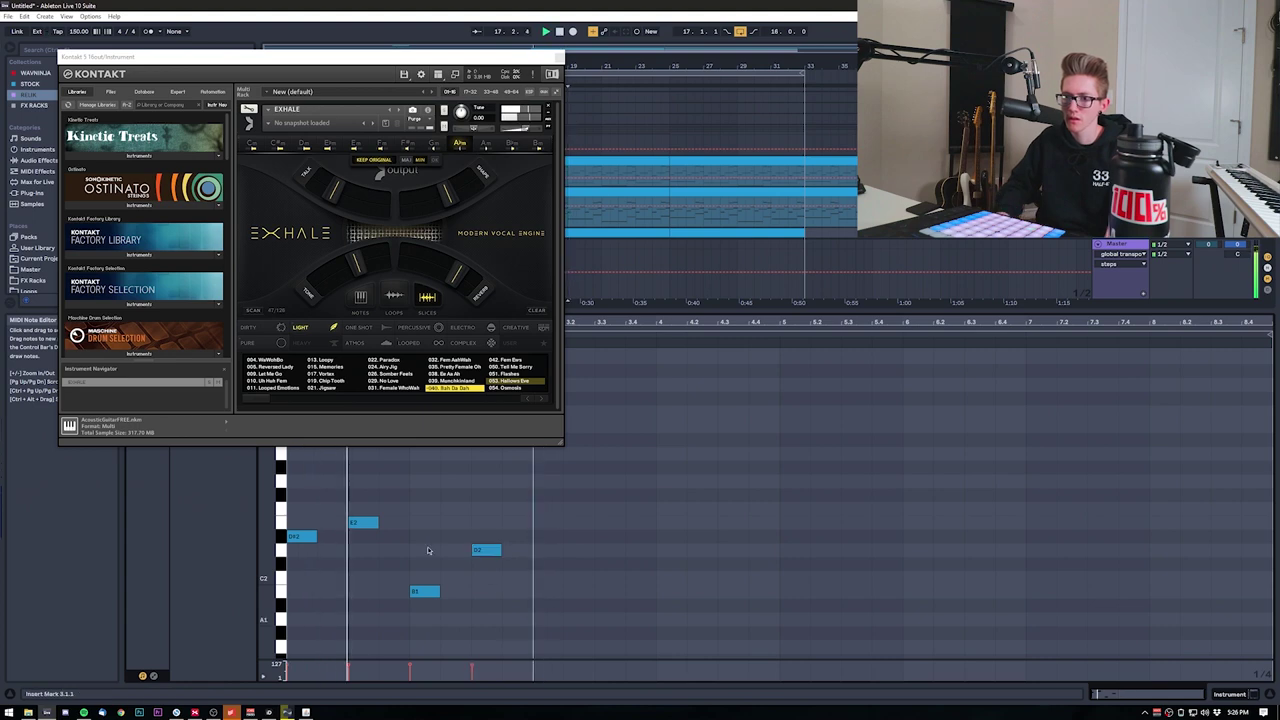
Step: Duplicate the two-bar, four-note Exhale vocal pattern until it fills the clip through bar 8
drag(530, 615, 281, 464)
key(ctrl+d)
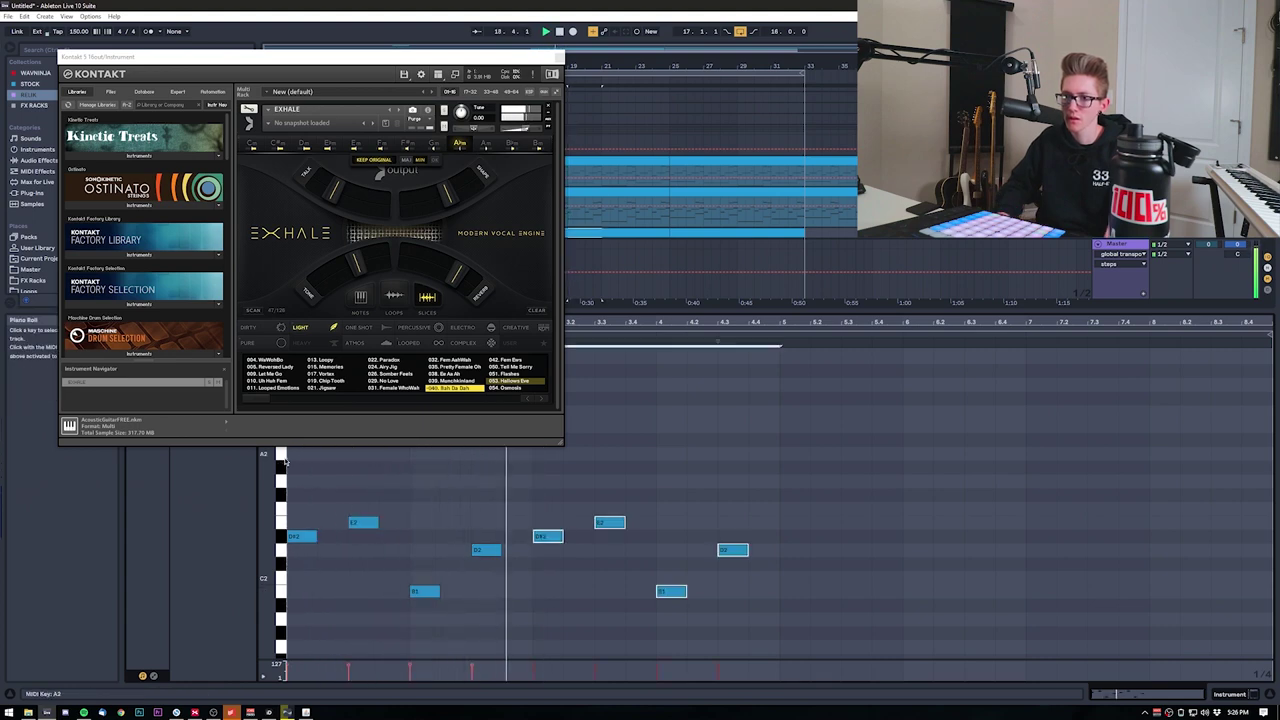
key(ctrl+d)
key(ctrl+d)
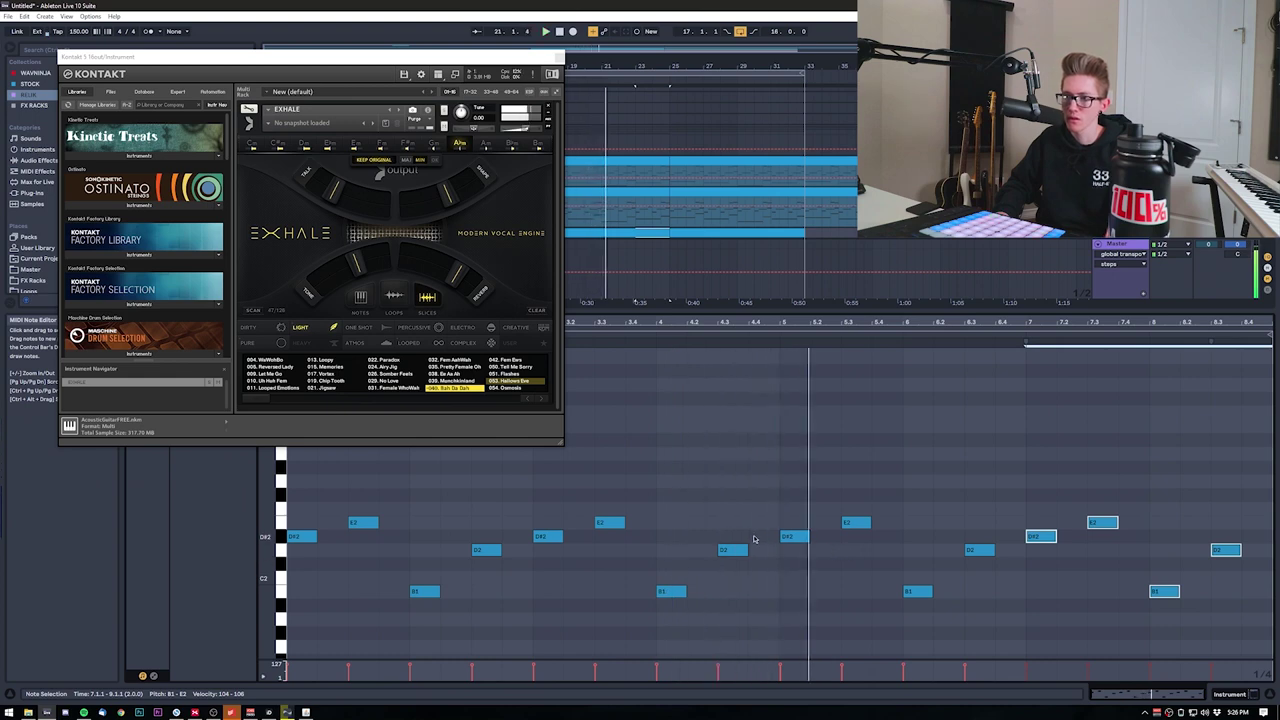
Step: Lower the D2 note at 4.3 to C2 and add a D2 note at 4.4 in the vocal clip
drag(744, 550, 746, 570)
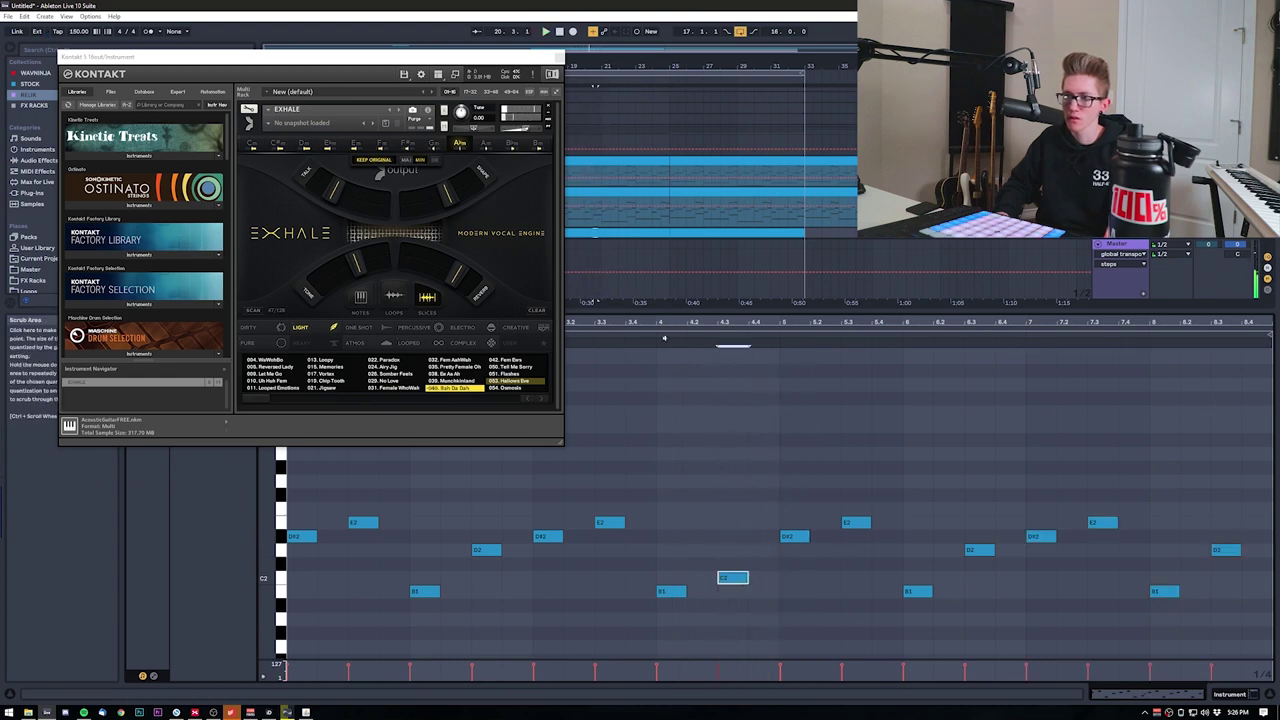
double_click(755, 551)
click(707, 337)
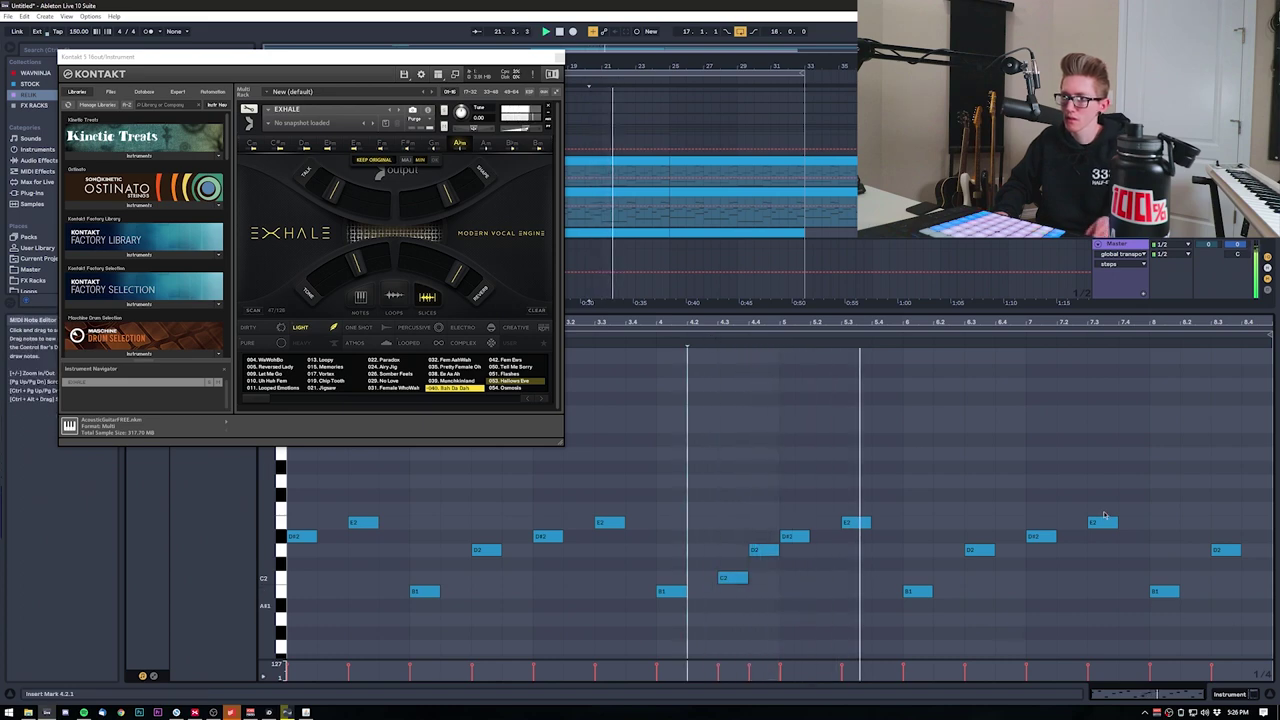
Step: Delete the vocal notes from bar 5 onward and duplicate the varied first four bars into bars 5–8
drag(1243, 440, 800, 612)
key(Delete)
click(763, 616)
key(space)
key(ctrl+a)
key(ctrl+d)
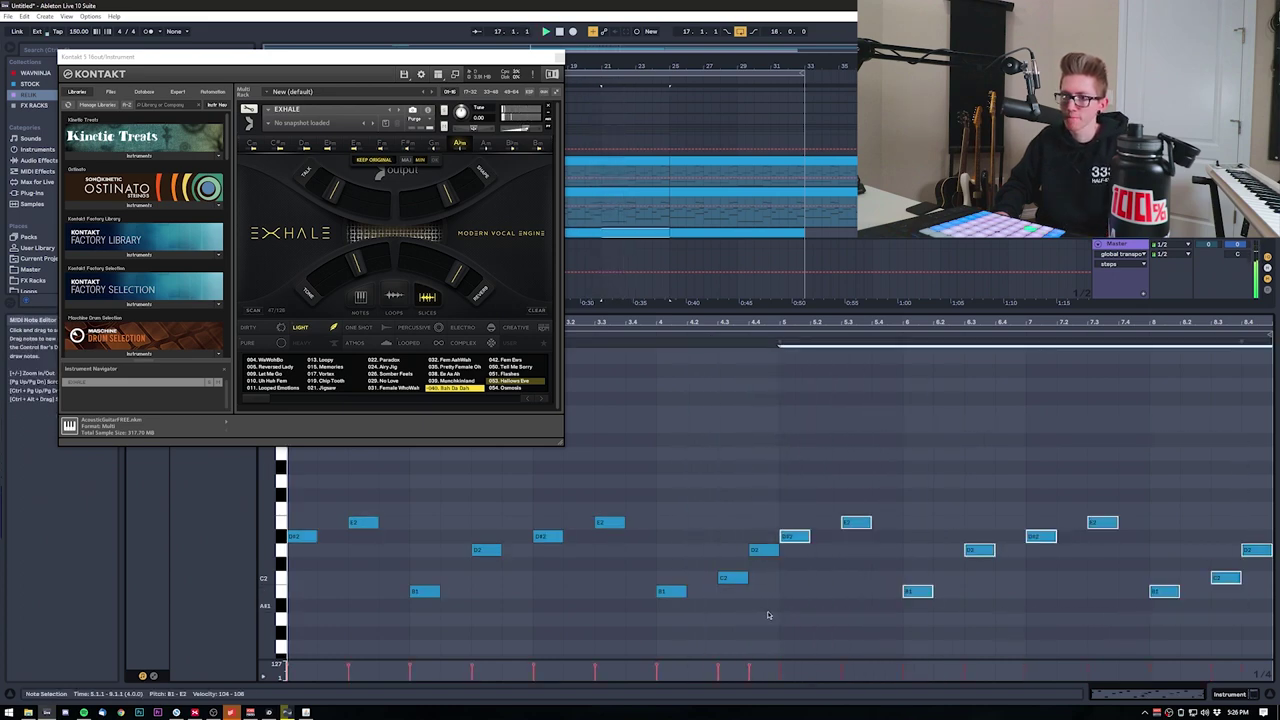
Step: Close the Kontakt window and open the plug-in list in the vocal track's device chain
click(559, 58)
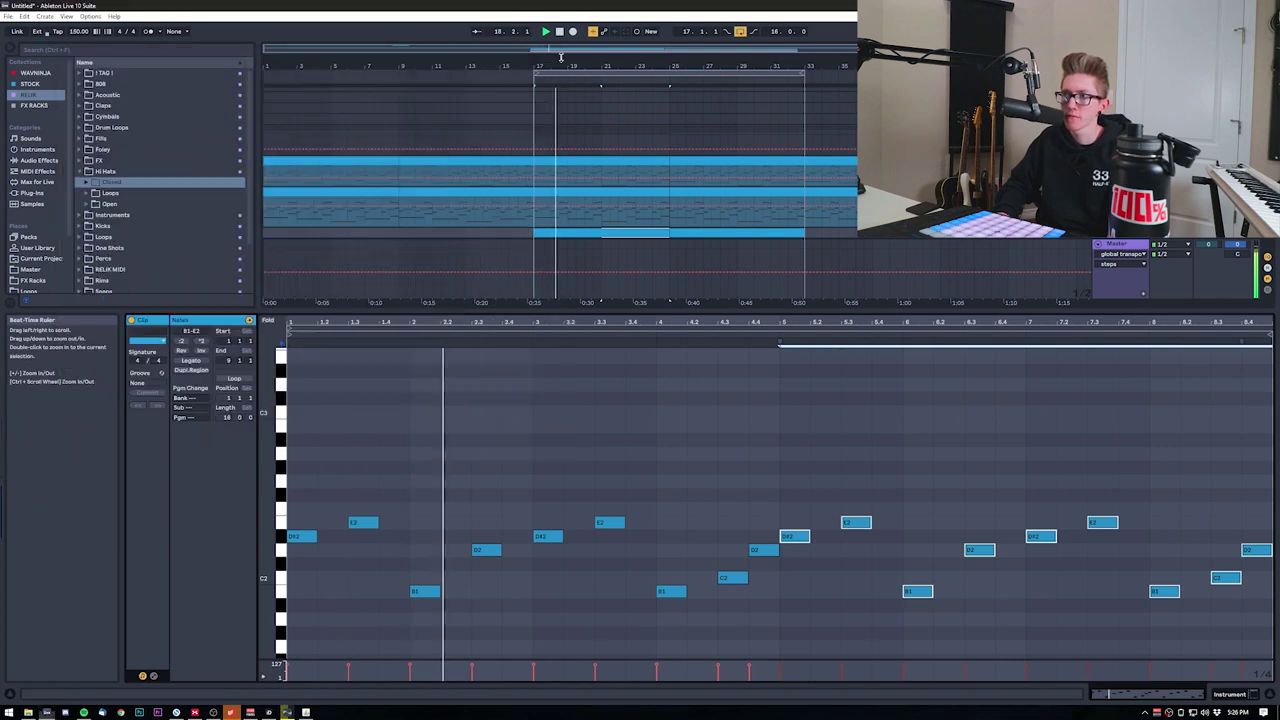
scroll(700, 180, down, 3)
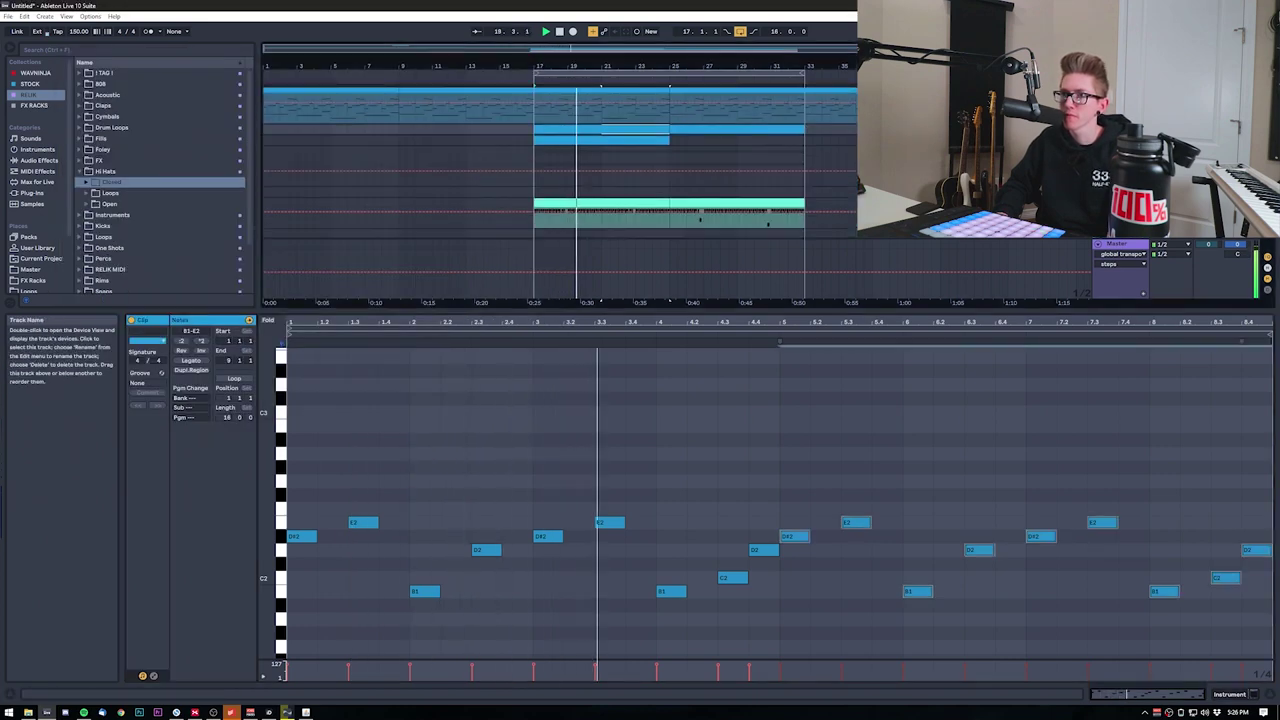
double_click(1123, 129)
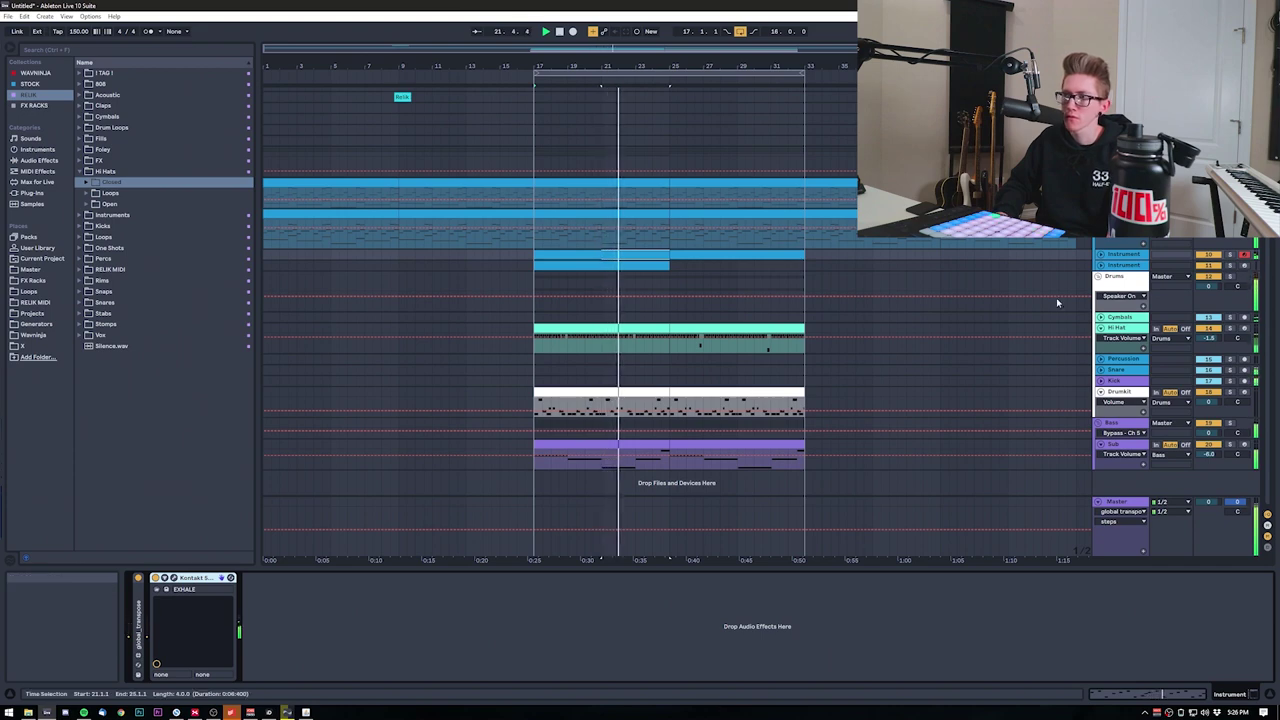
right_click(523, 643)
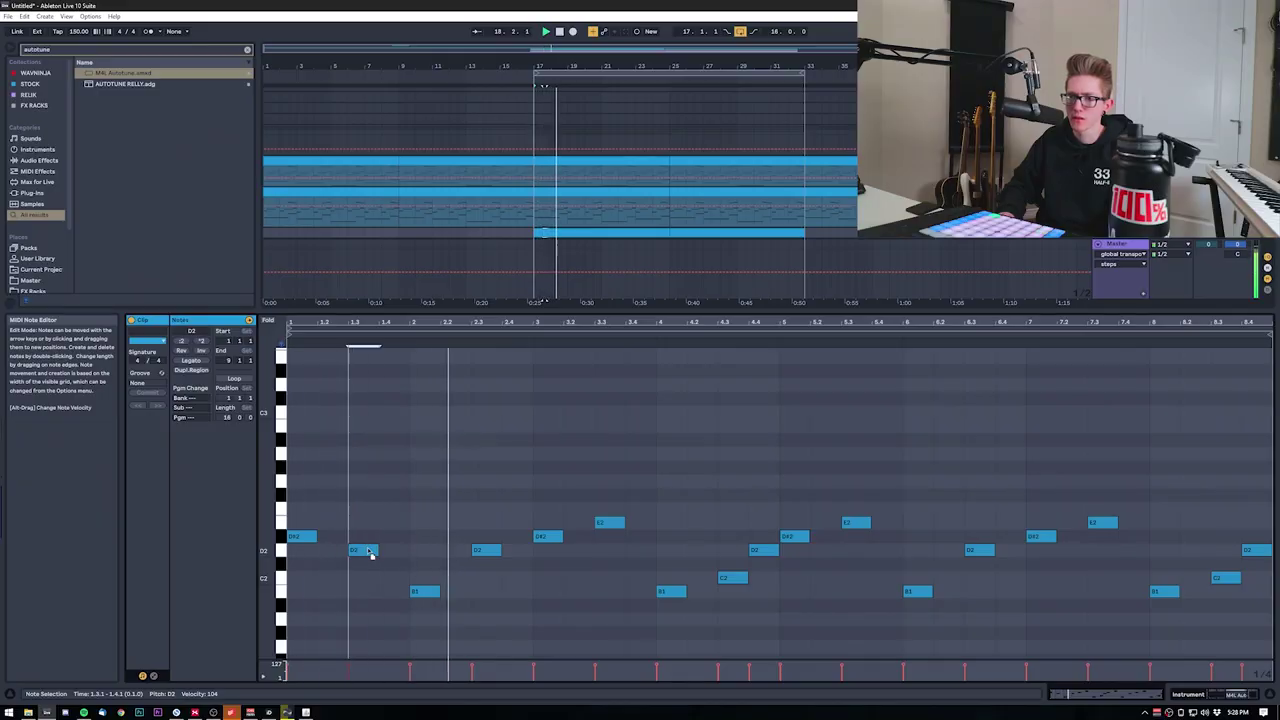
Step: Lower the E2 notes on beat 3 of bars 1, 3, 5 and 7 of the vocal clip to D2
click(370, 554)
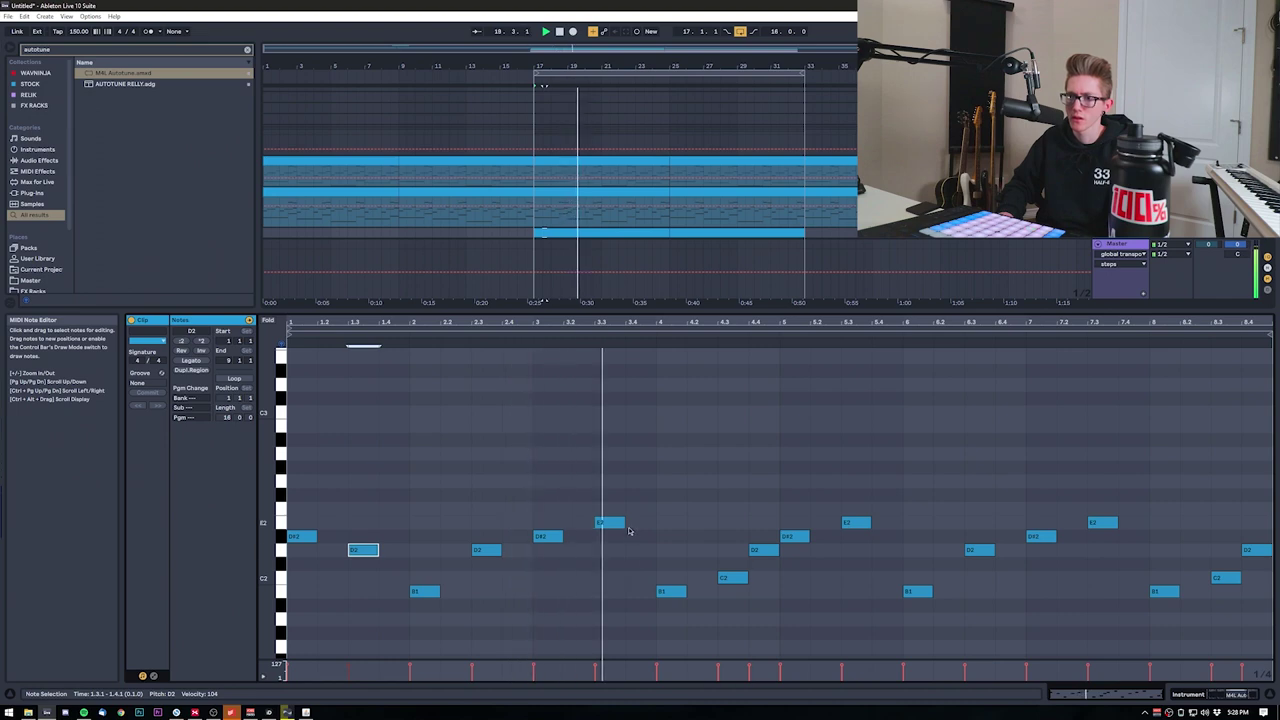
drag(614, 523, 610, 550)
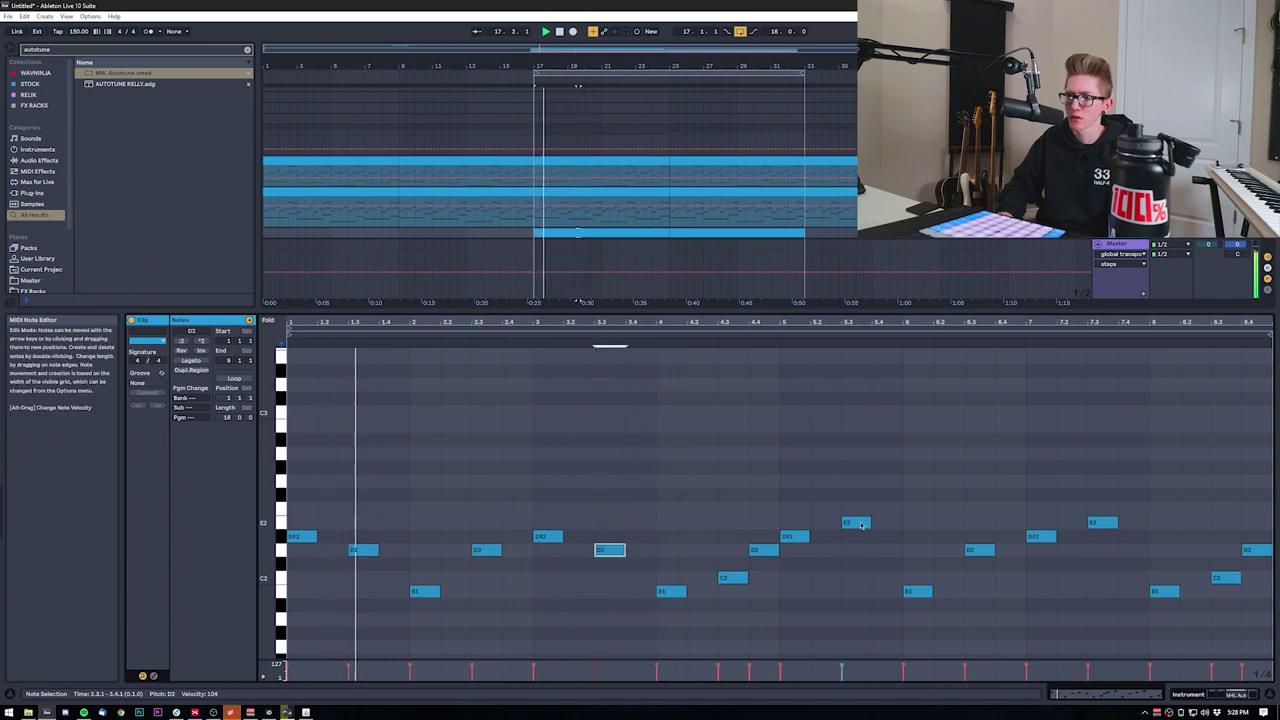
drag(860, 525, 858, 551)
drag(1104, 523, 1117, 550)
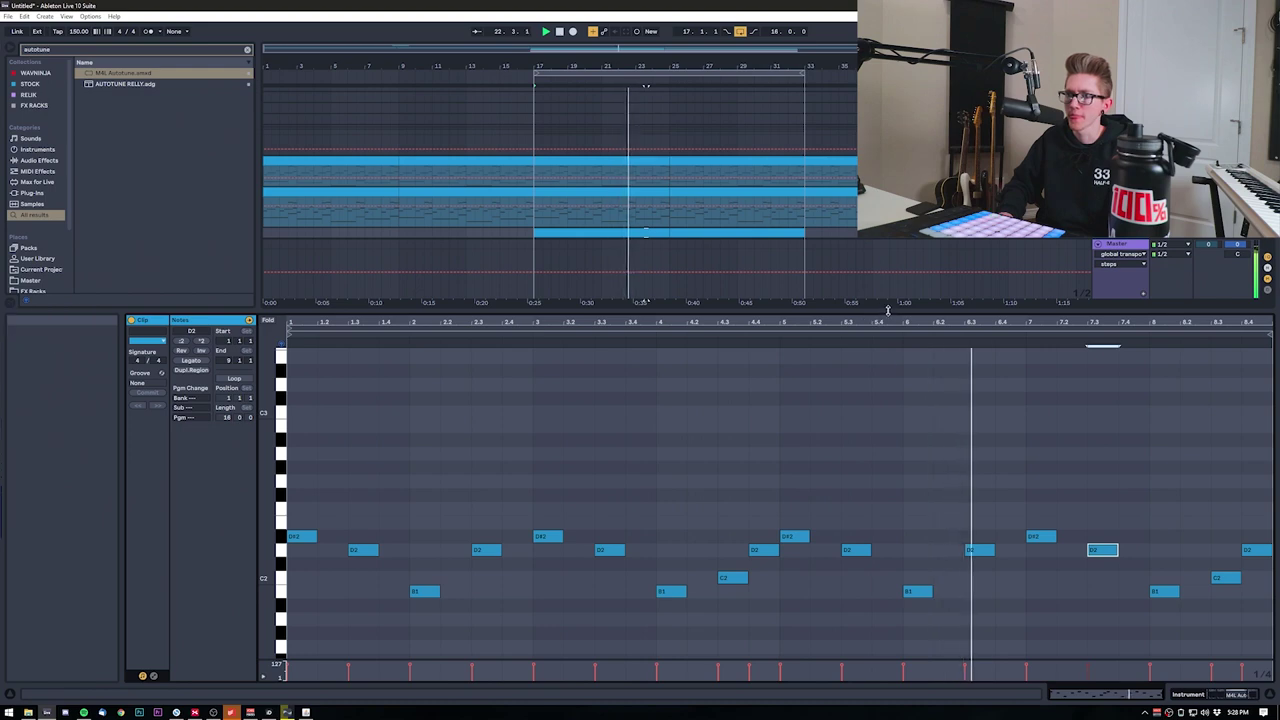
Step: Enlarge the arrangement, repeat the edited vocal clip in bars 25–32 and unfold its track
drag(886, 311, 860, 532)
click(768, 235)
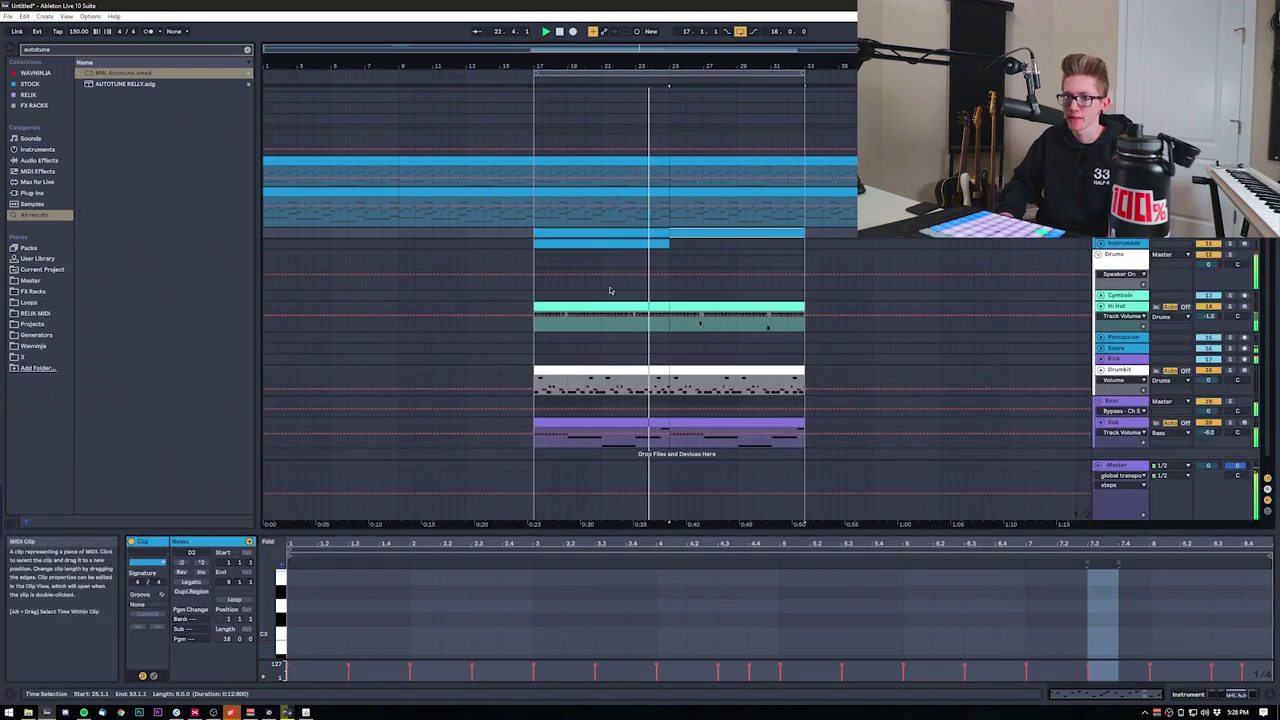
scroll(609, 290, down, 1)
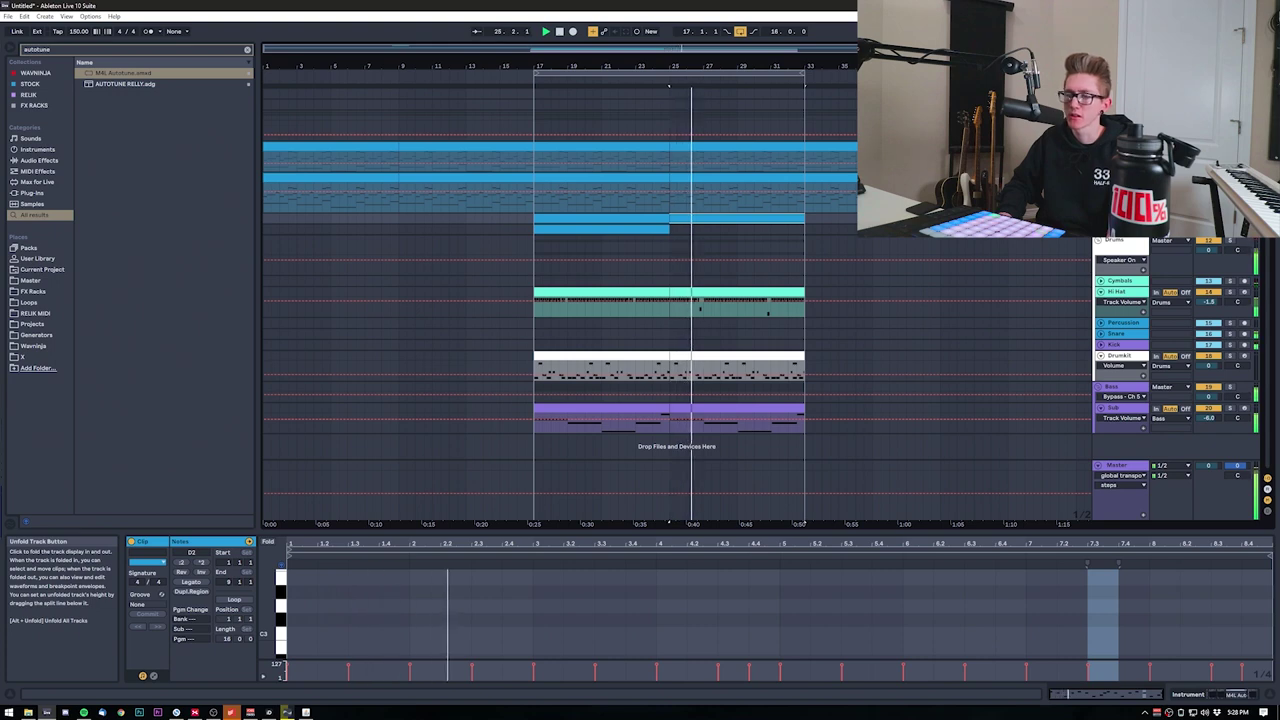
click(1101, 218)
Step: Stop playback and delete bars 9–16 from the whole arrangement so the full section starts at bar 9
click(268, 232)
key(space)
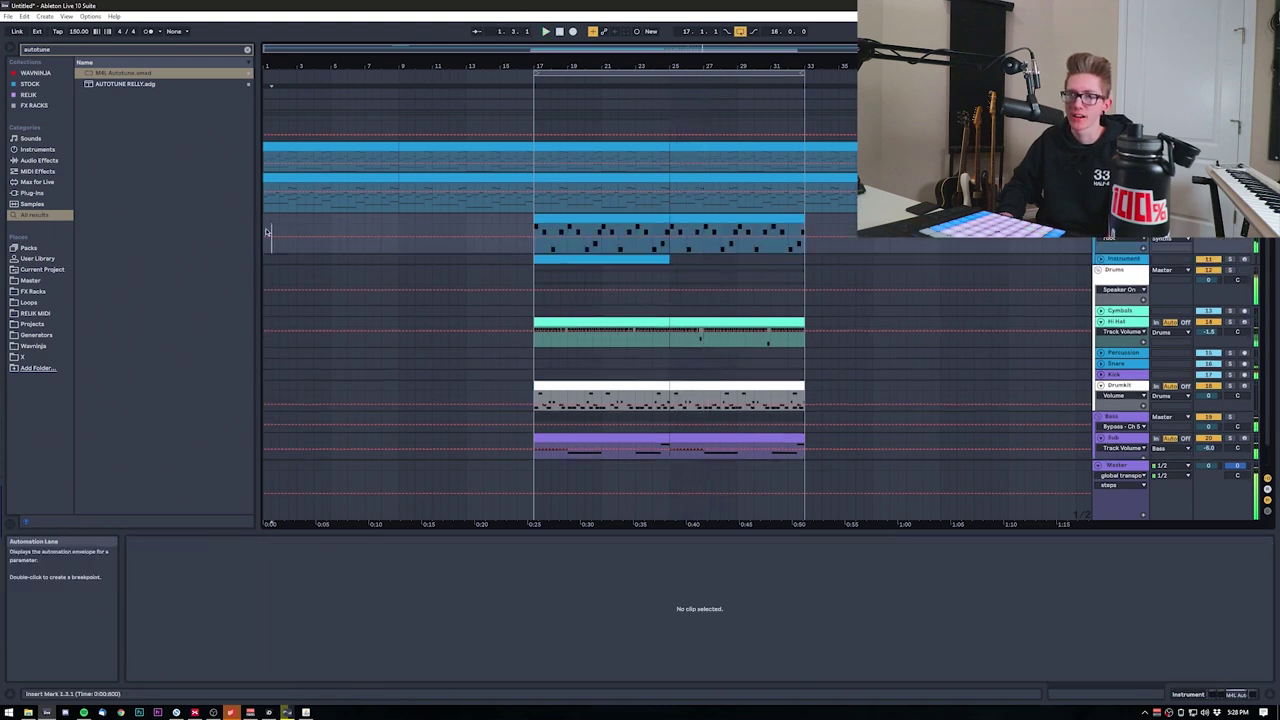
click(445, 177)
shift+click(436, 145)
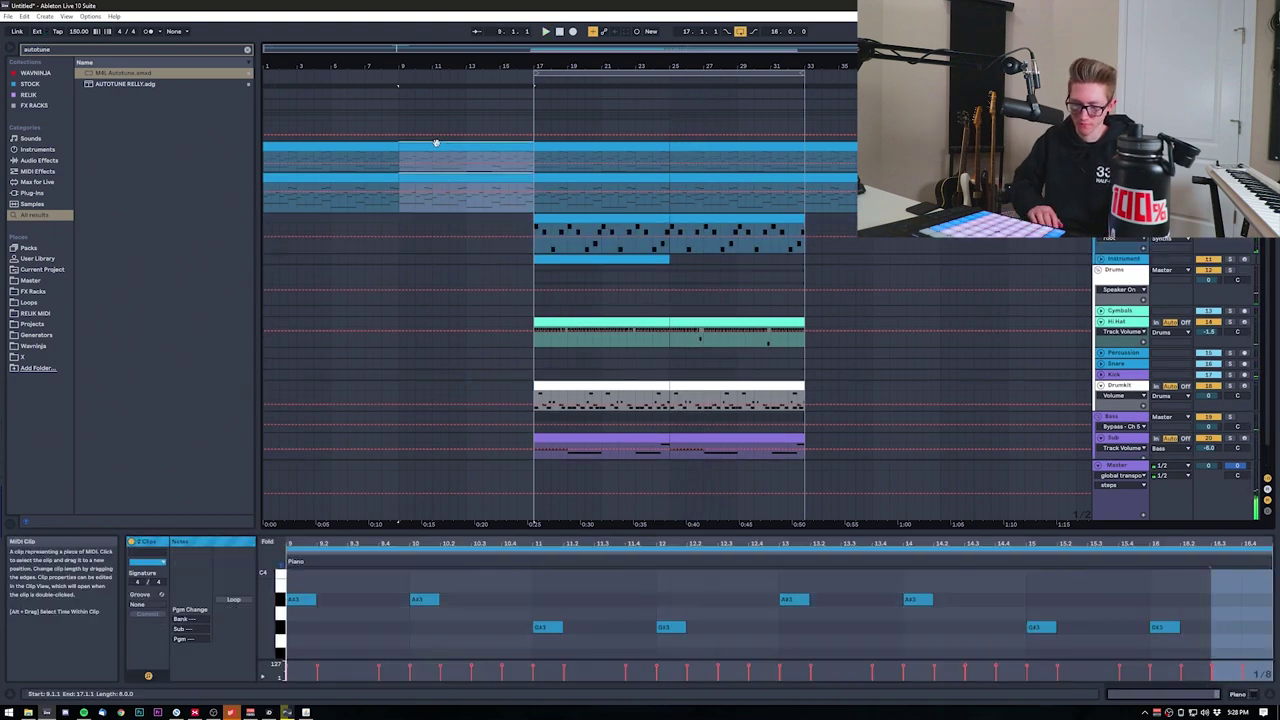
key(ctrl+shift+Delete)
scroll(292, 228, up, 3)
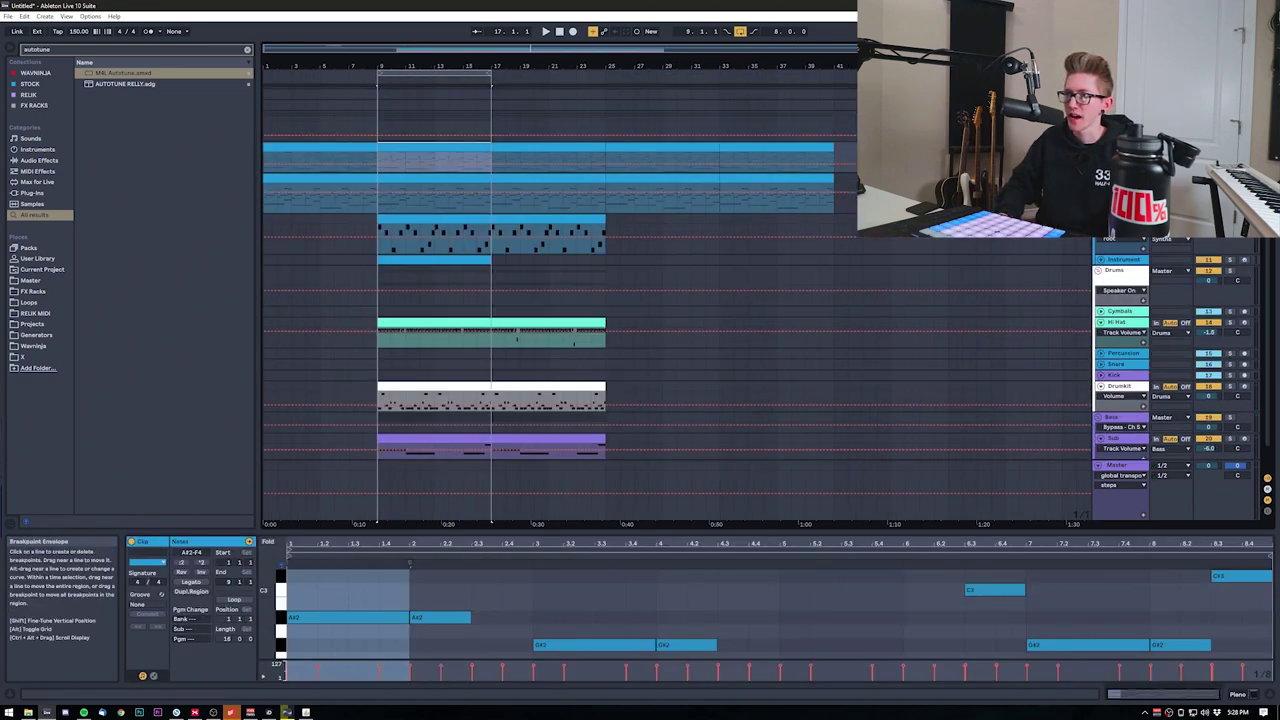
Step: Add HalfTime to the Synths group, close its window and automate it to switch on at bar 25
key(shift+Tab)
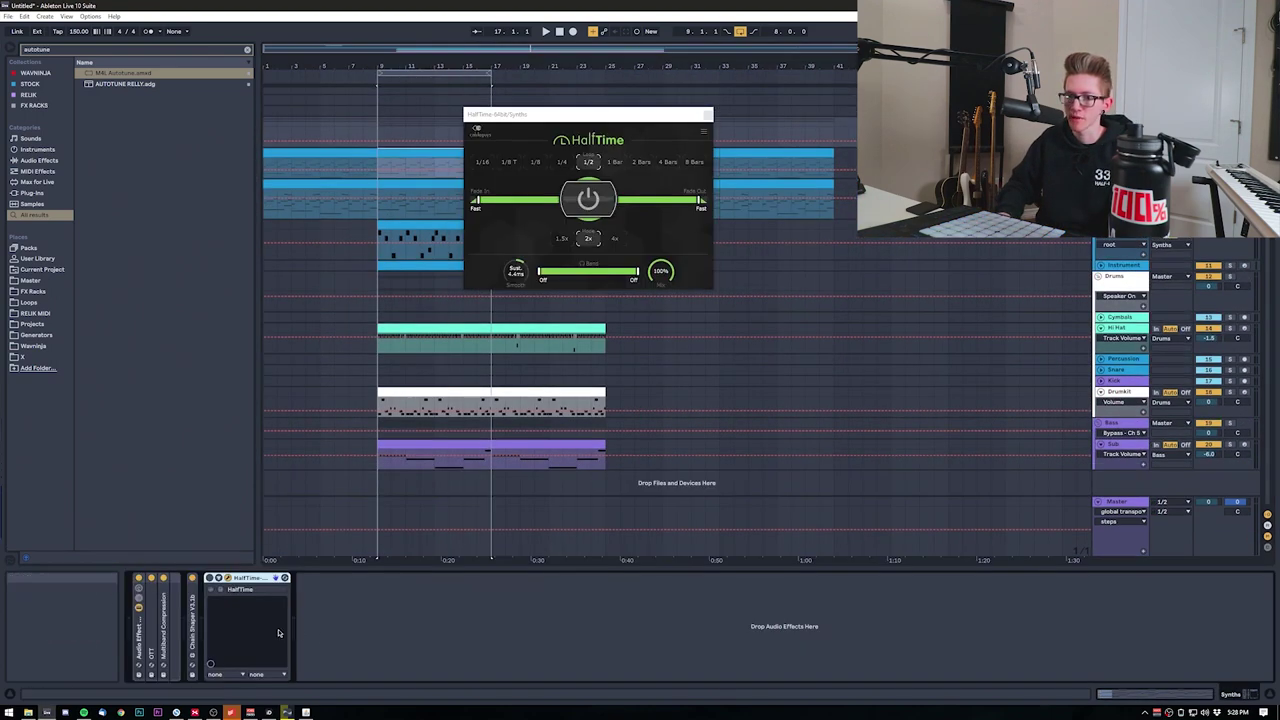
click(709, 117)
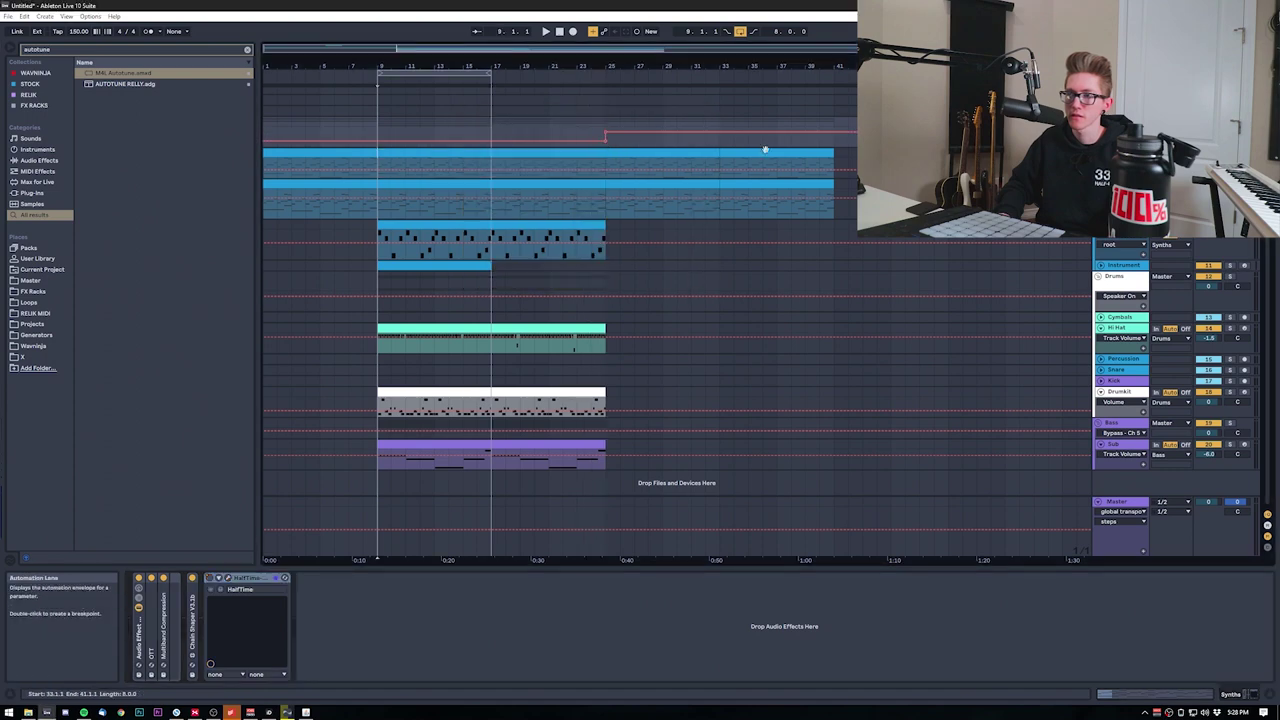
Step: Copy the drum and bass clips from bars 17–24 into bars 33–40 and the vocal clips to bars 41–56
click(535, 444)
drag(535, 444, 786, 449)
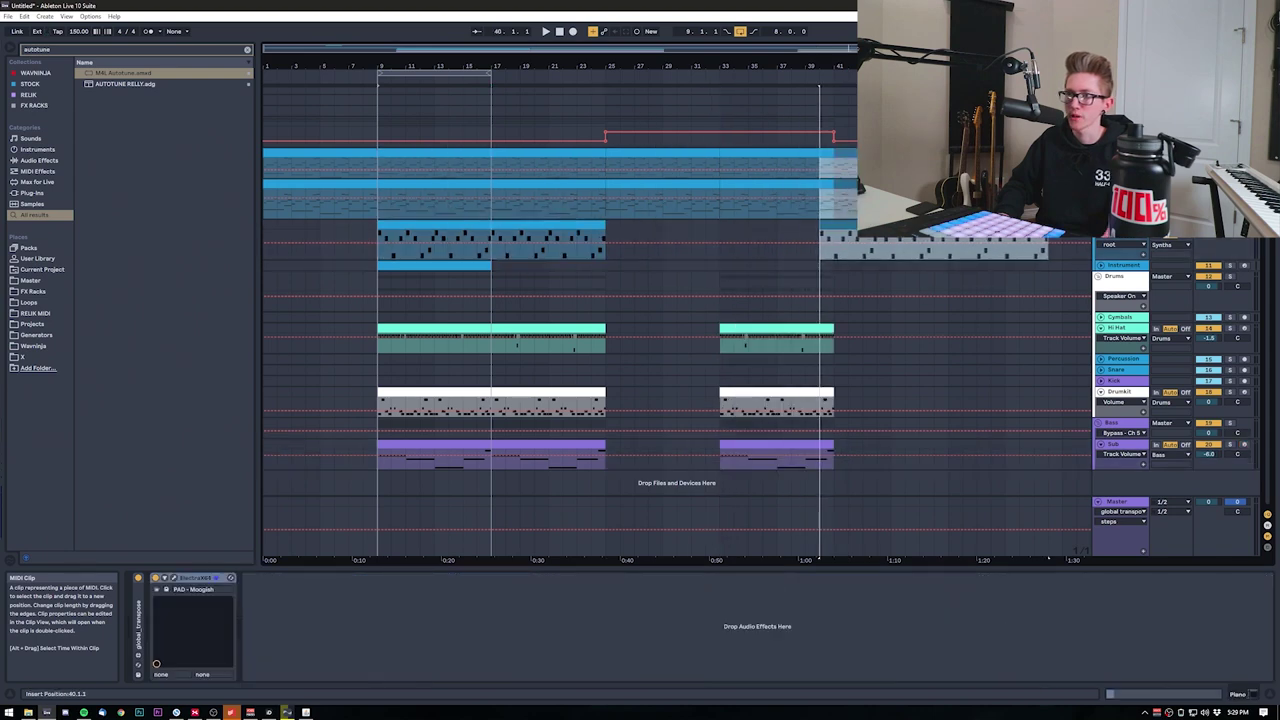
drag(862, 226, 876, 226)
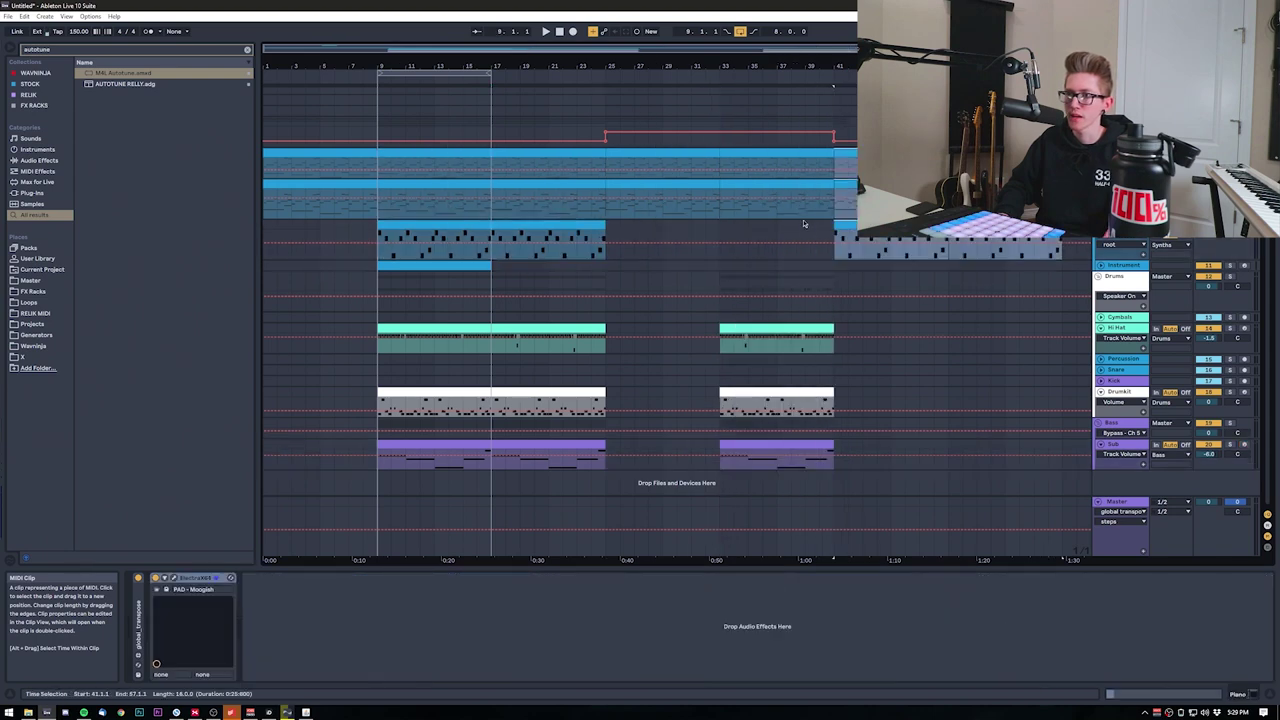
Step: Copy the hi-hat, drumkit and sub clips from bars 9–24 into bars 41–56
click(460, 327)
shift+click(526, 444)
drag(526, 444, 880, 458)
scroll(604, 368, down, 1)
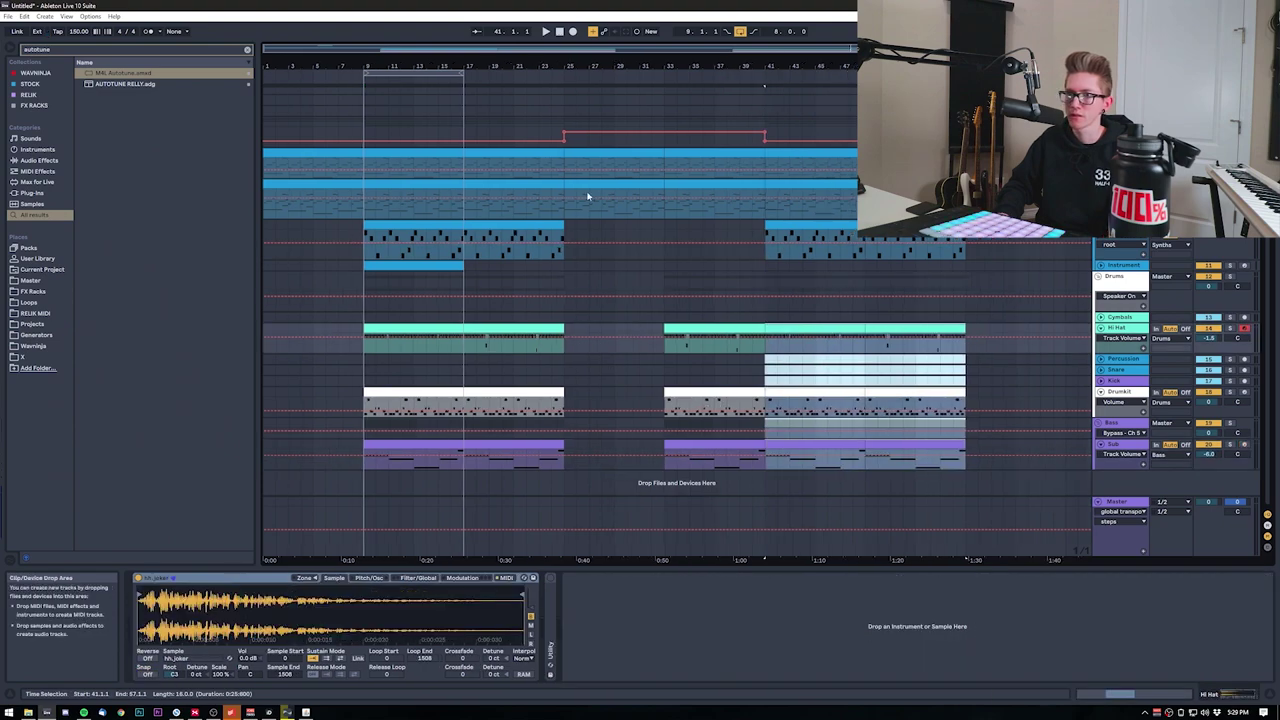
Step: Duplicate all tracks' content from bars 25–56 into bars 57–88
click(417, 154)
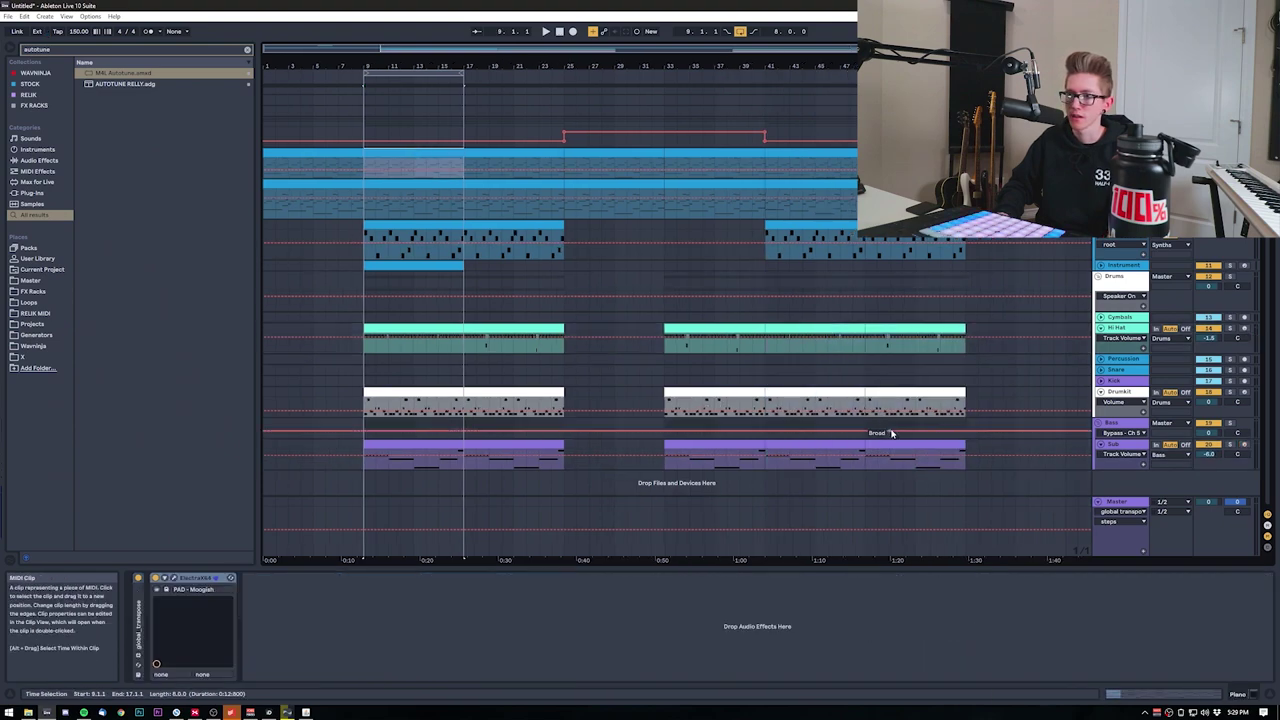
click(613, 146)
click(624, 155)
shift+click(934, 444)
key(ctrl+d)
scroll(746, 391, down, 3)
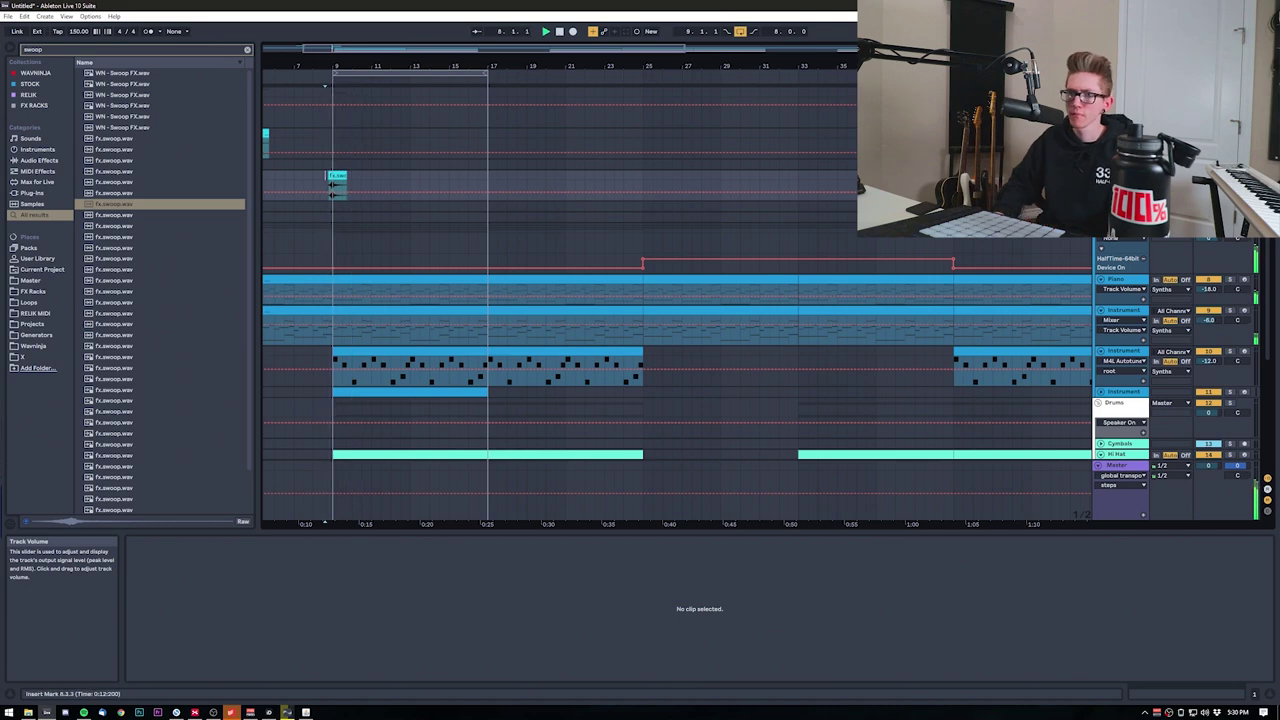
Step: Duplicate the fx.swoop clip from bar 9 to bar 25 while the arrangement plays
key(space)
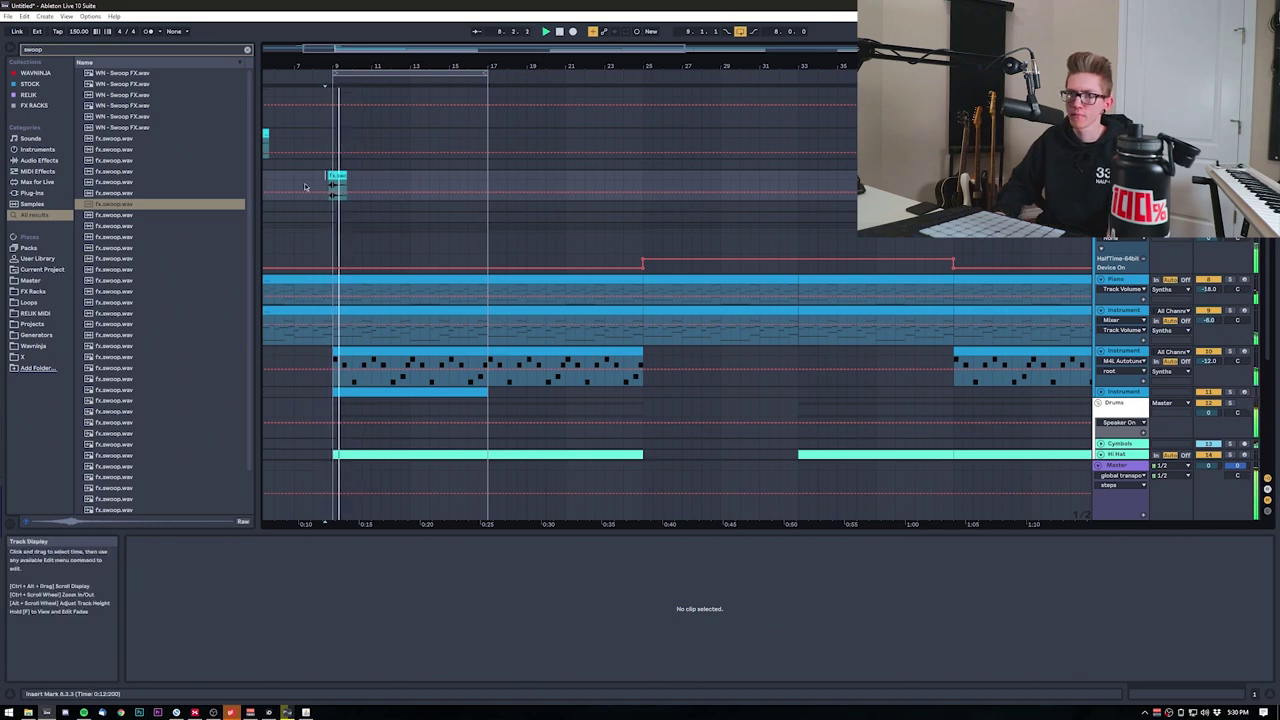
drag(381, 51, 372, 35)
click(268, 180)
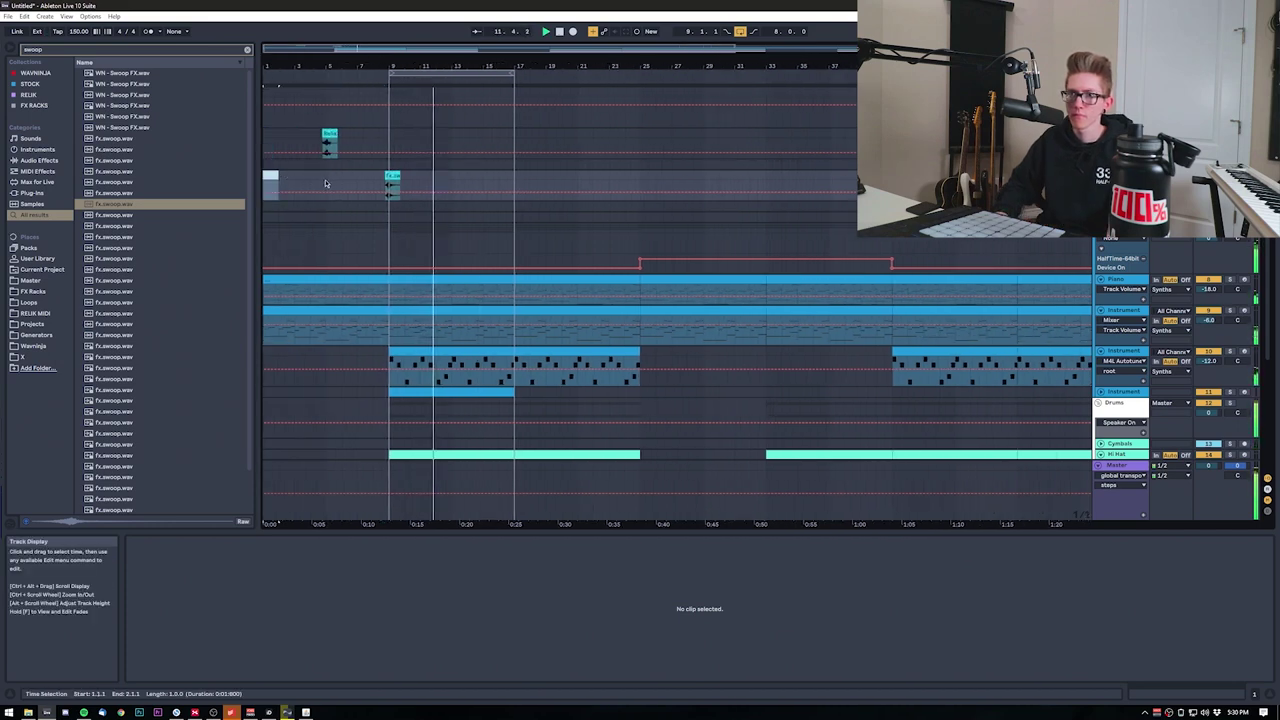
drag(325, 183, 464, 176)
click(481, 178)
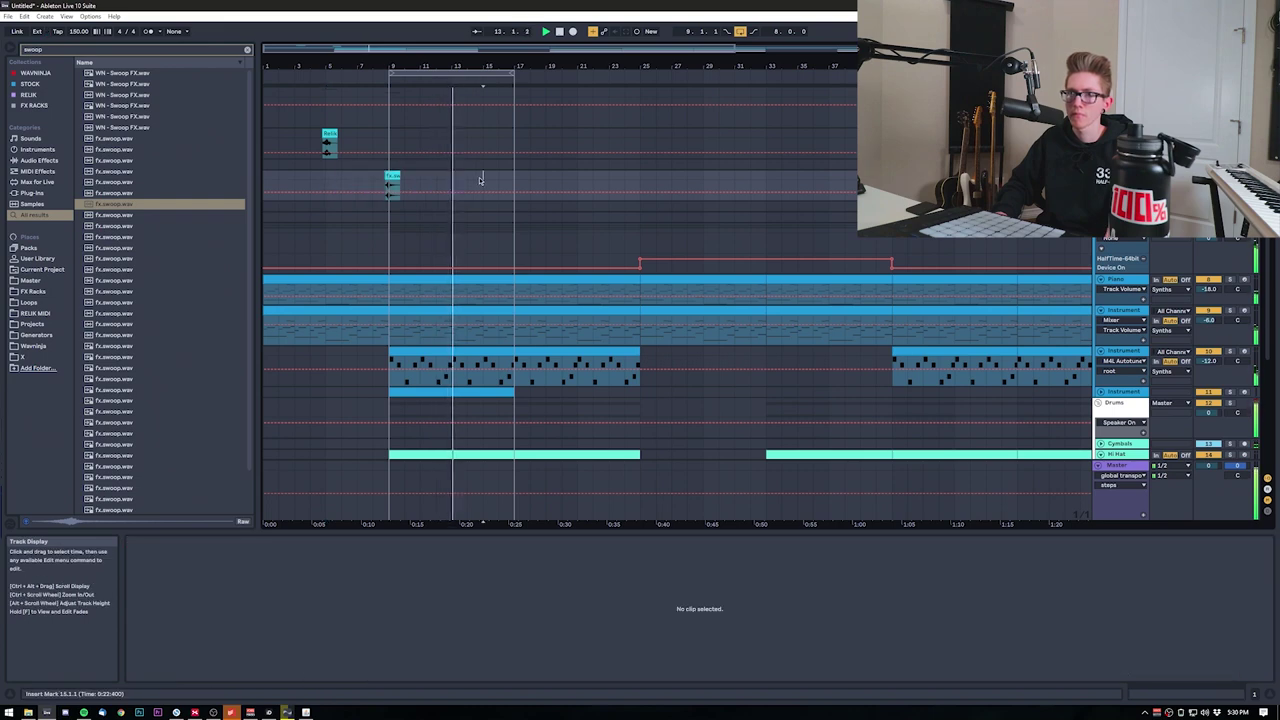
drag(340, 180, 567, 178)
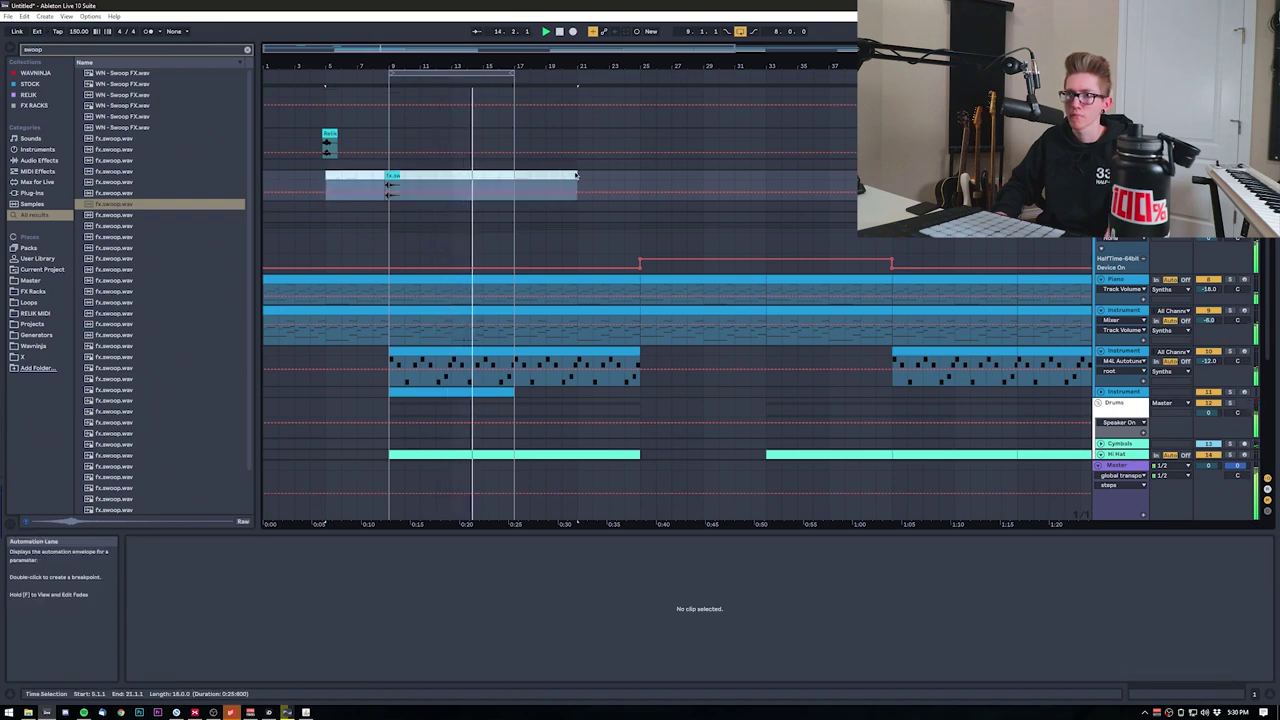
key(ctrl+d)
key(minus)
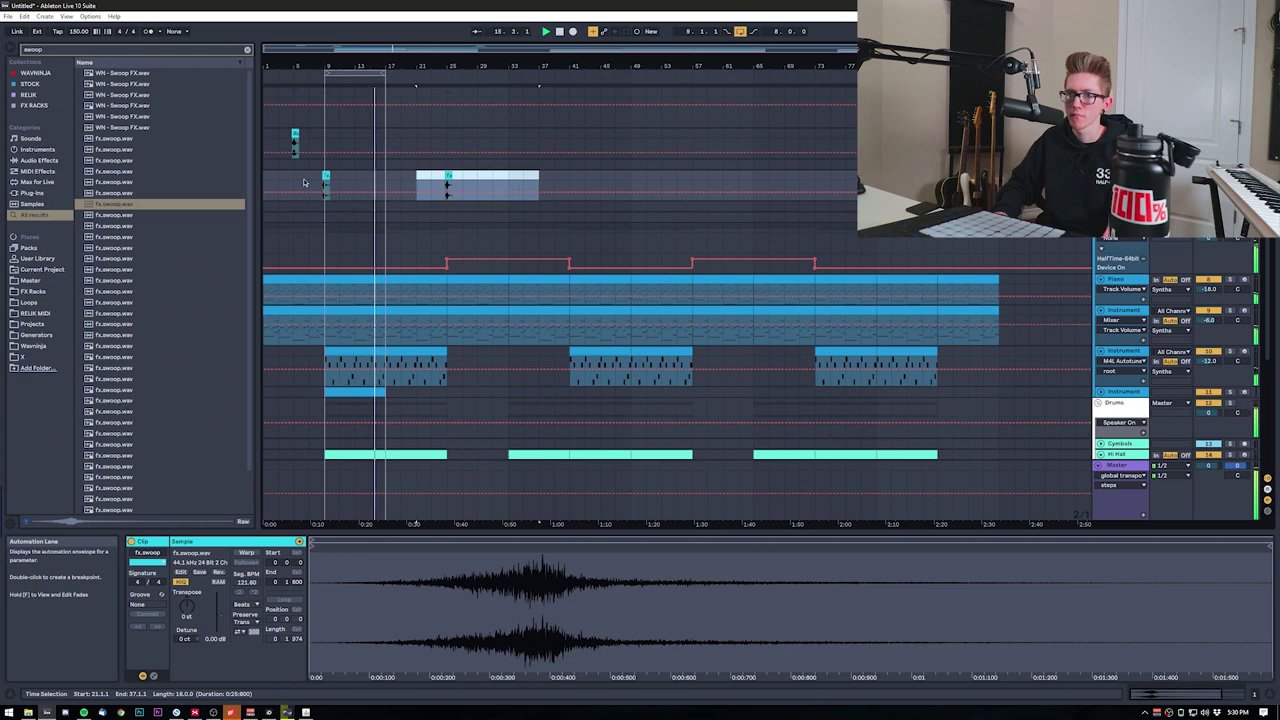
Step: Place another copy of the fx.swoop clip at bar 17 and turn off the arrangement loop
drag(304, 182, 360, 178)
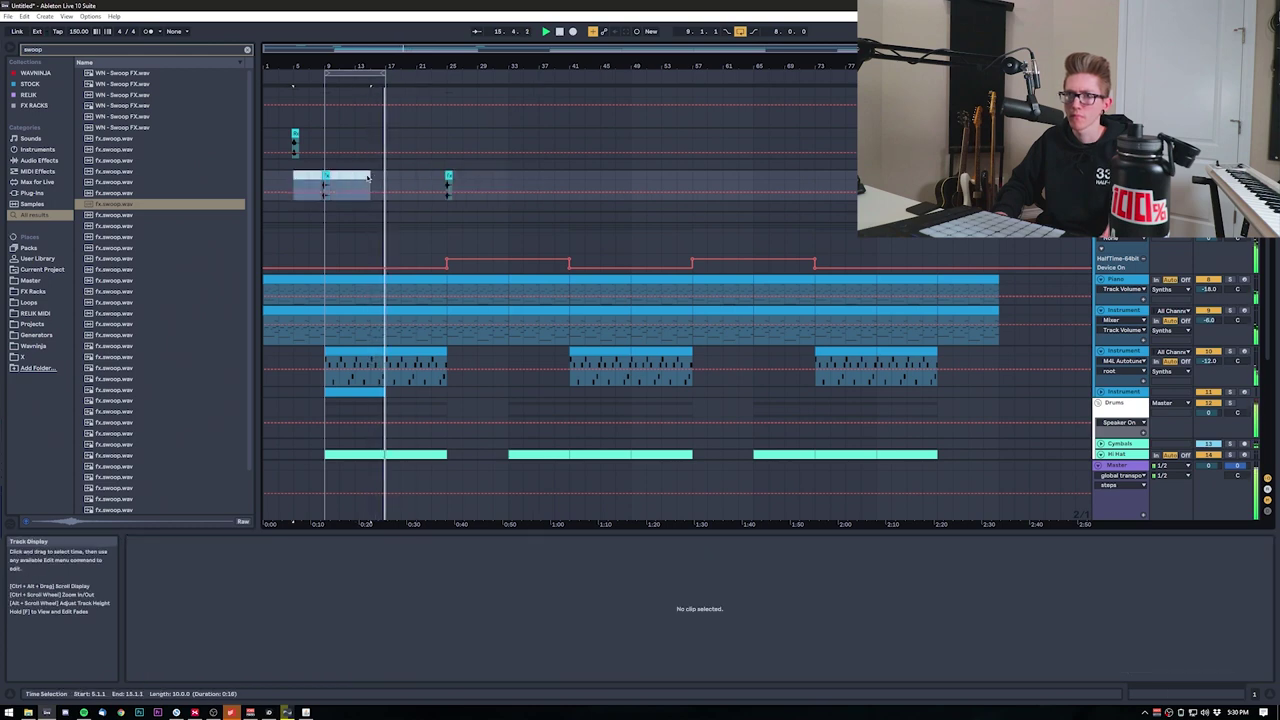
key(ctrl+d)
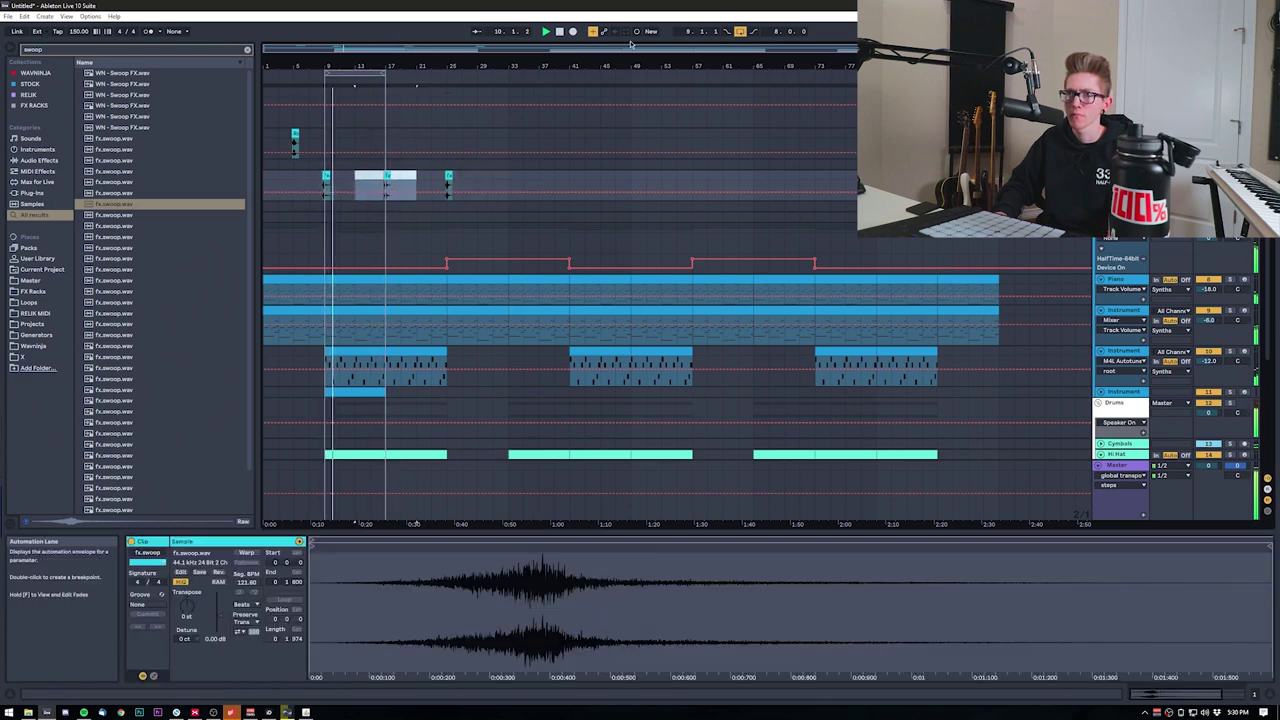
click(740, 31)
Step: Repeat the fx.swoop clip every eight bars from bar 33 to the end of the arrangement
drag(415, 189, 487, 177)
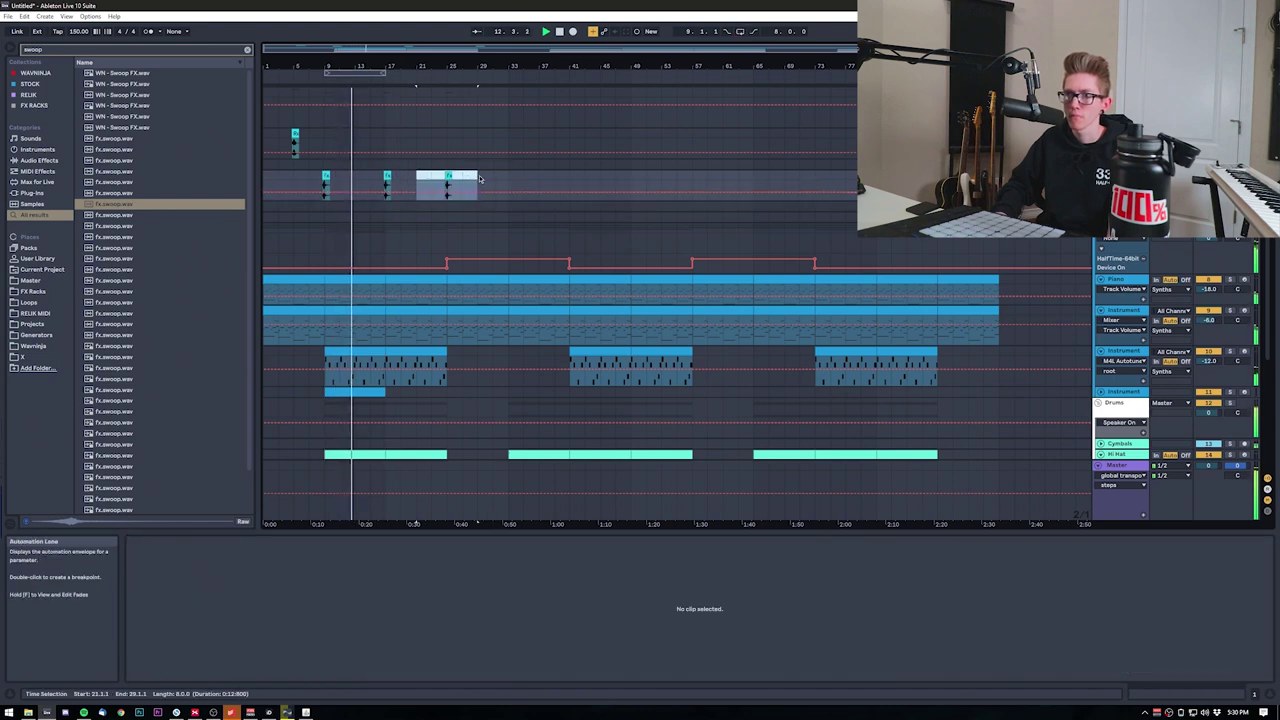
key(ctrl+d)
key(ctrl+d)
key(ctrl+d)
key(ctrl+d)
key(ctrl+d)
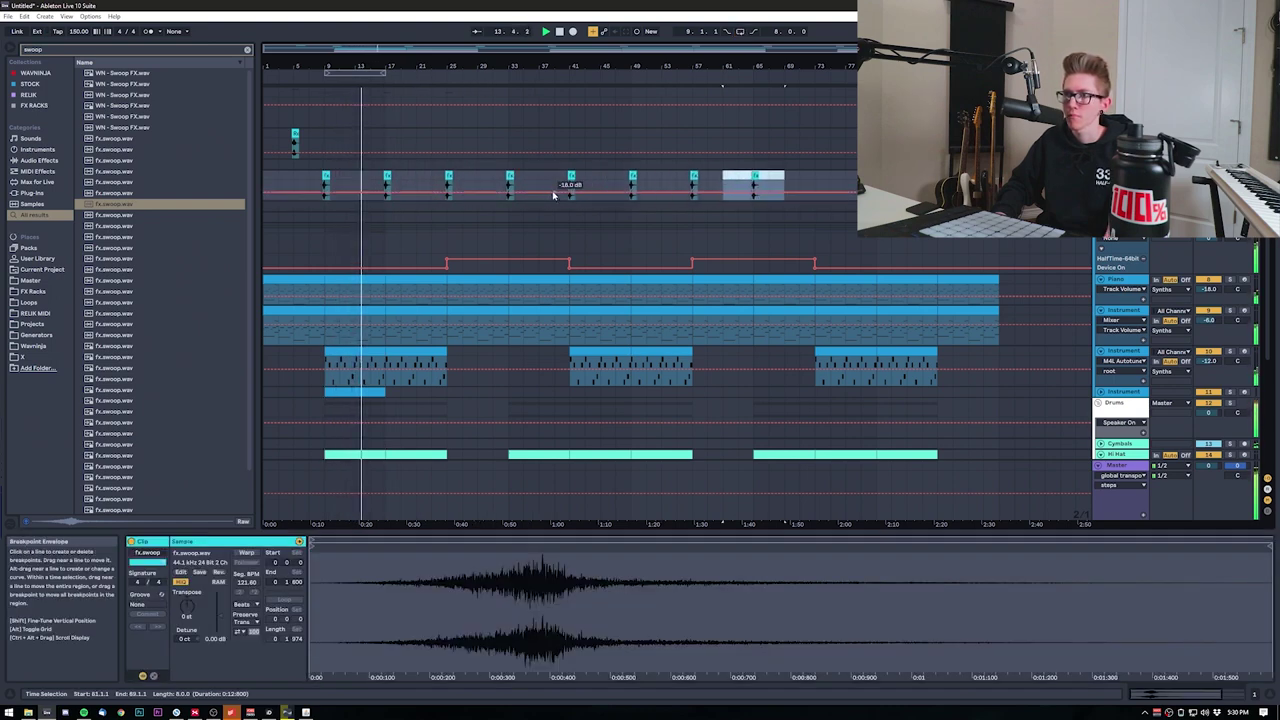
key(ctrl+d)
key(ctrl+d)
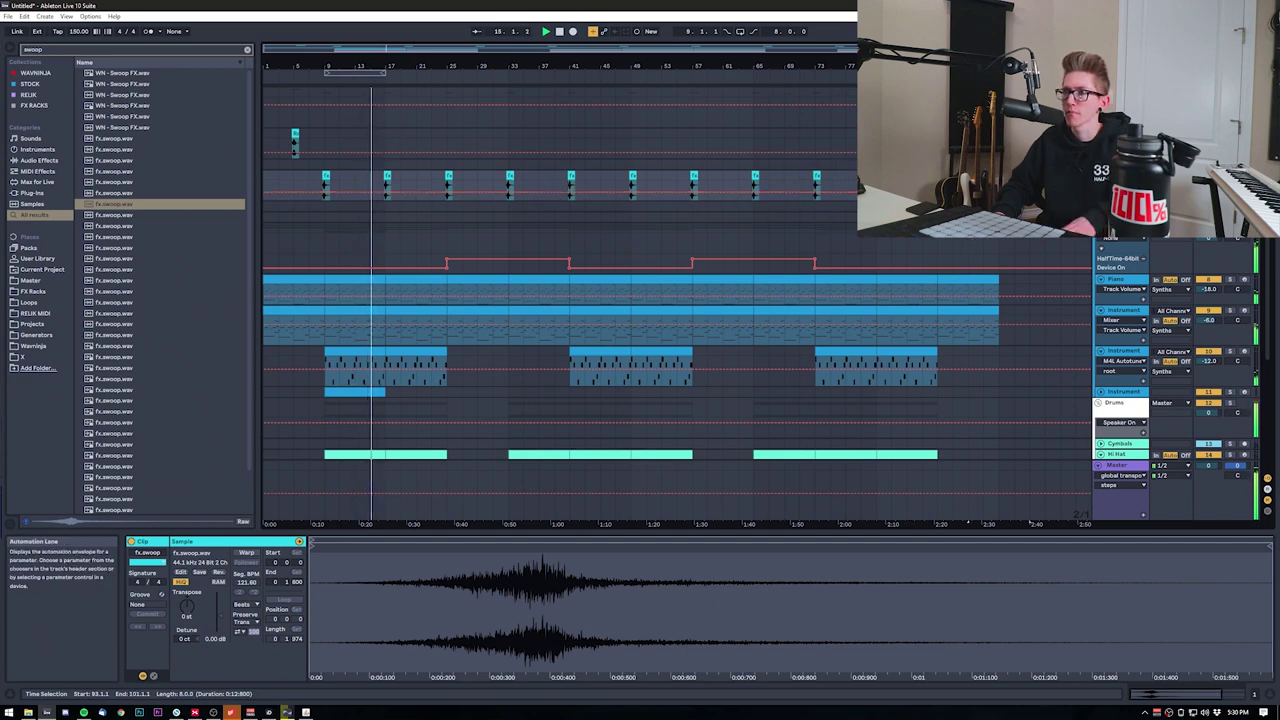
drag(984, 187, 1045, 187)
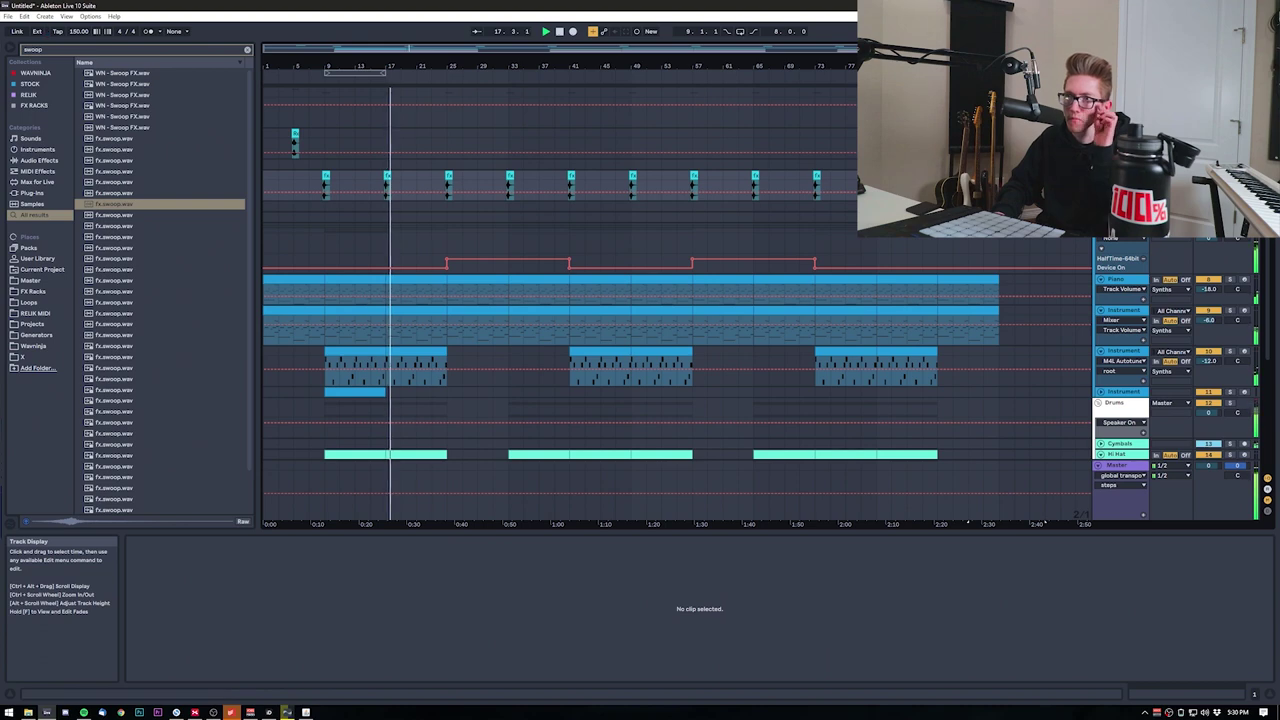
Step: Fill the drum gap in bars 25–32 with Drumkit and Hi Hat clips, deleting the Drumkit clip's kick notes
click(445, 217)
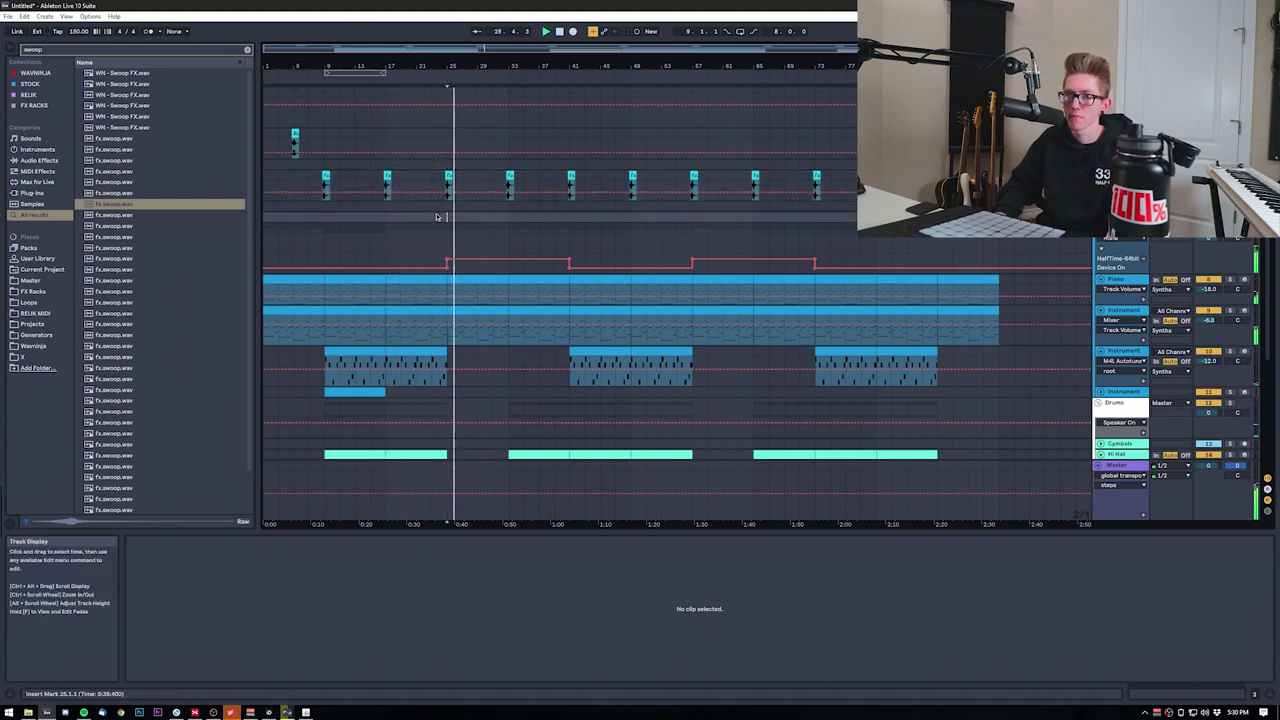
scroll(462, 225, down, 5)
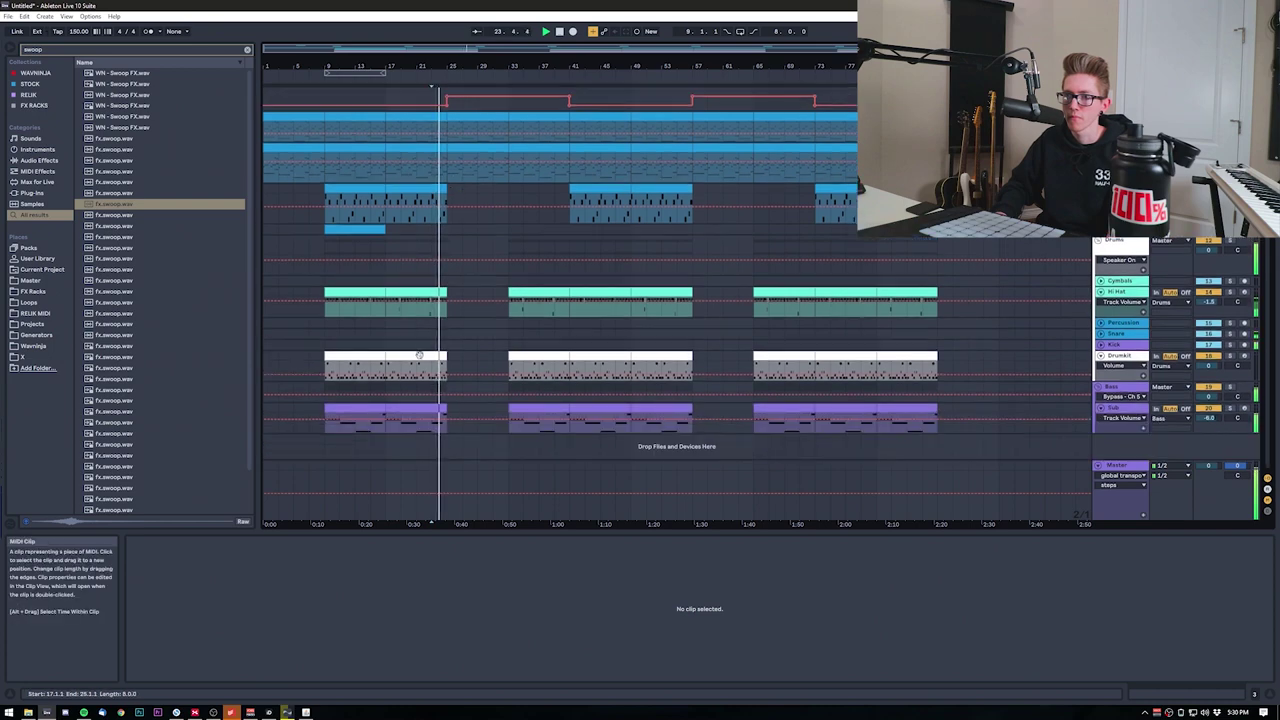
click(466, 371)
scroll(337, 626, down, 4)
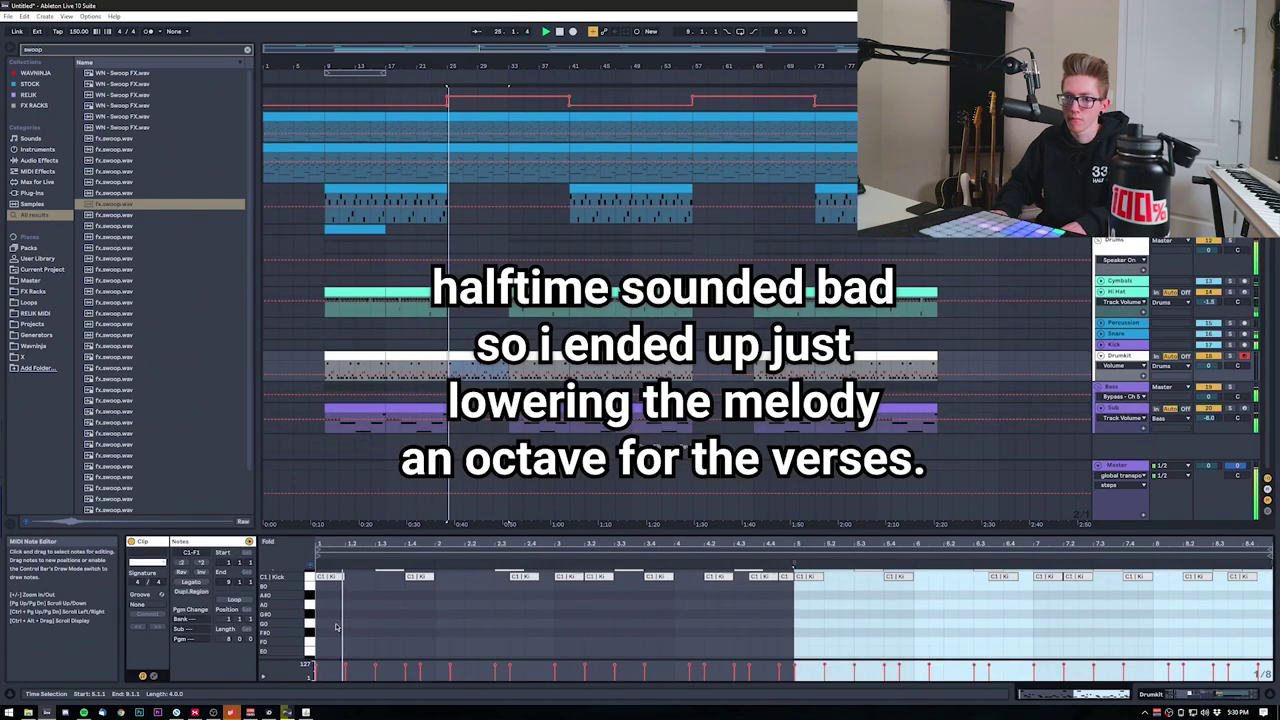
click(310, 580)
key(Delete)
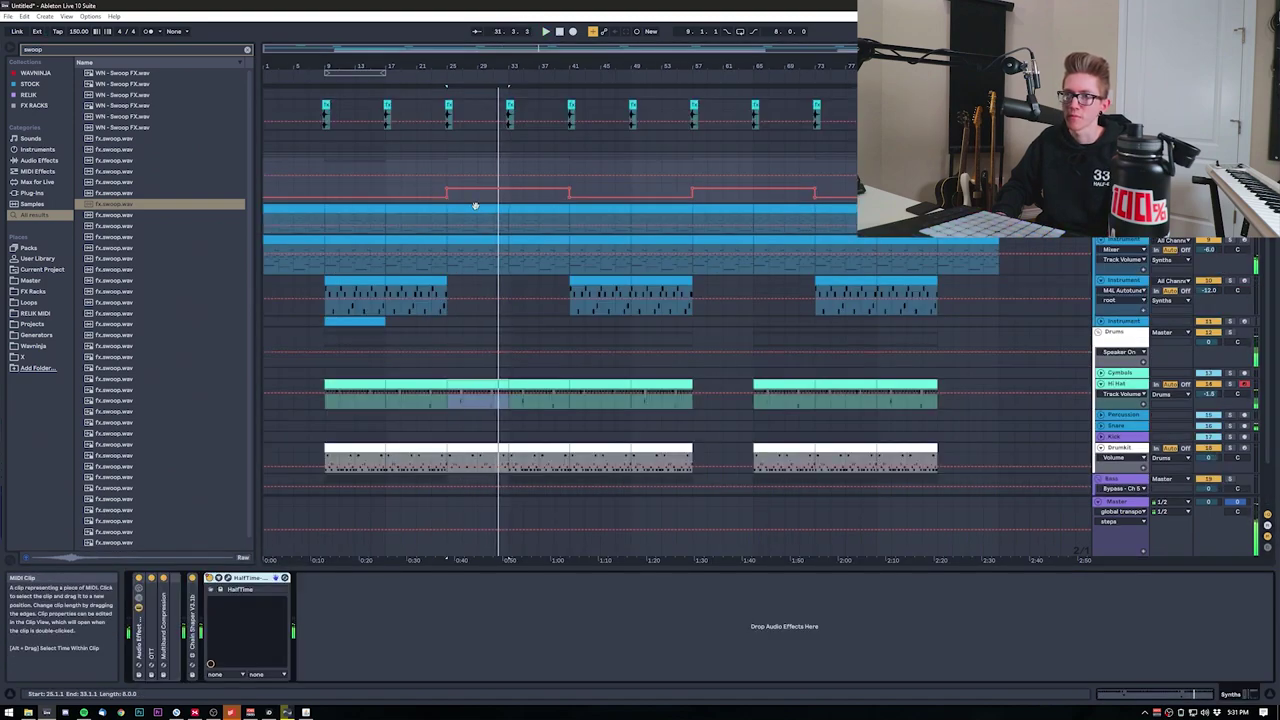
Step: Consolidate the Piano and Instrument melody clips in bars 25–40 and lower all their notes by one octave
click(475, 207)
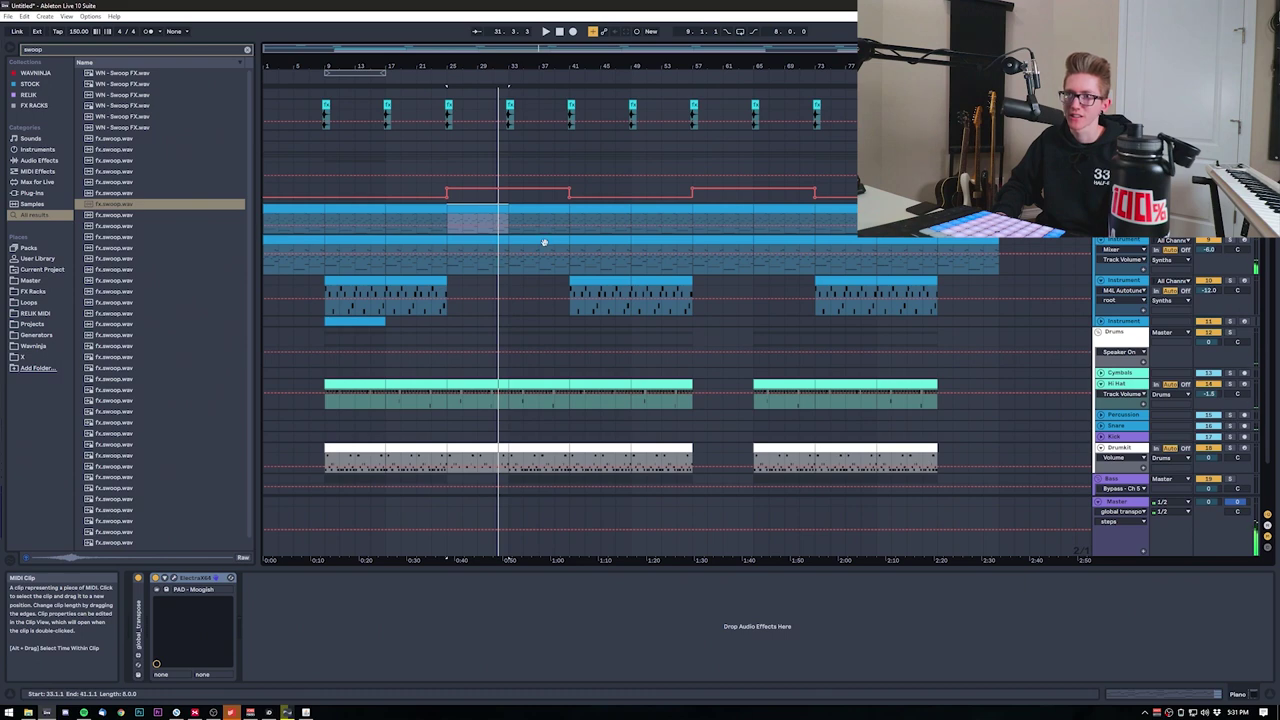
shift+click(544, 242)
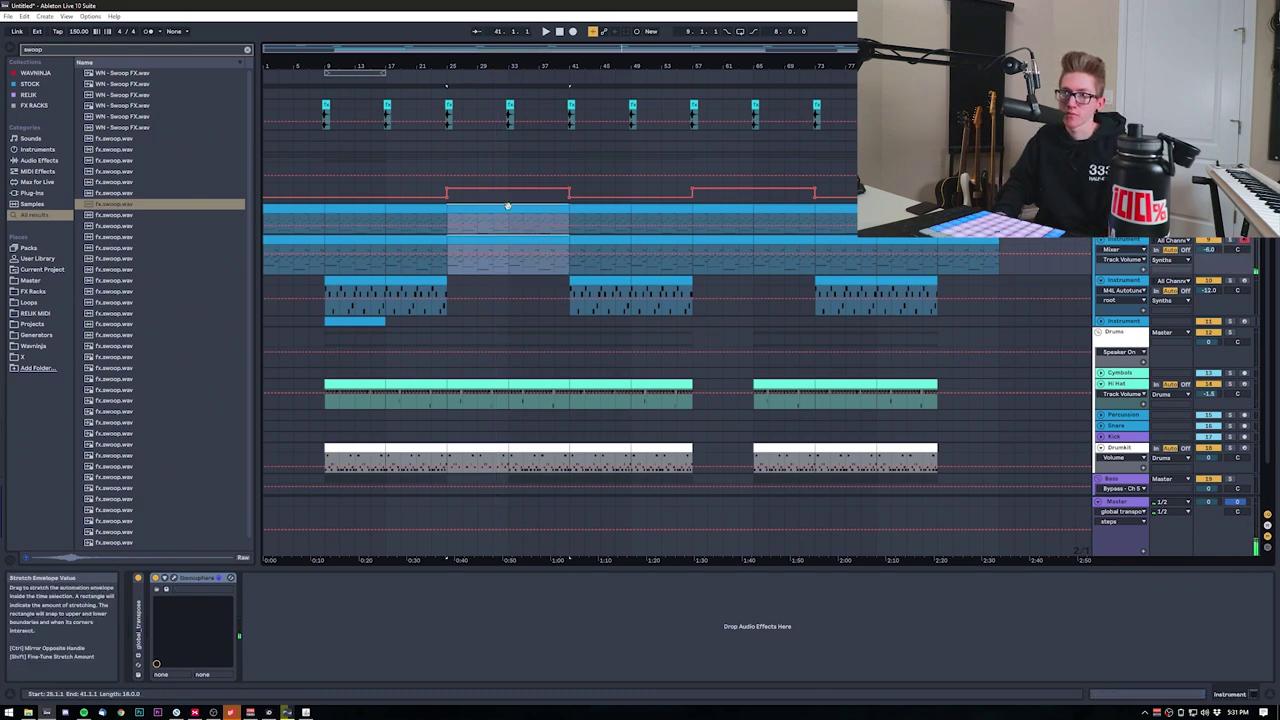
key(shift+Tab)
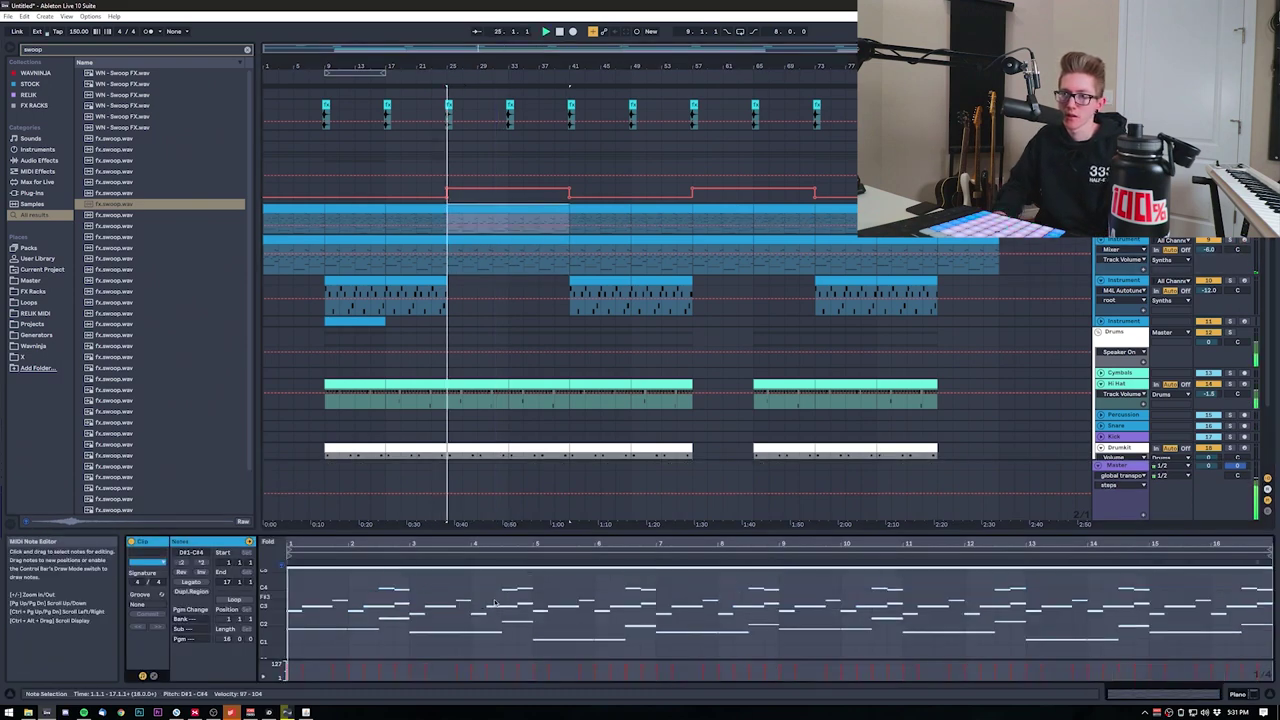
click(523, 240)
click(510, 611)
key(ctrl+a)
key(space)
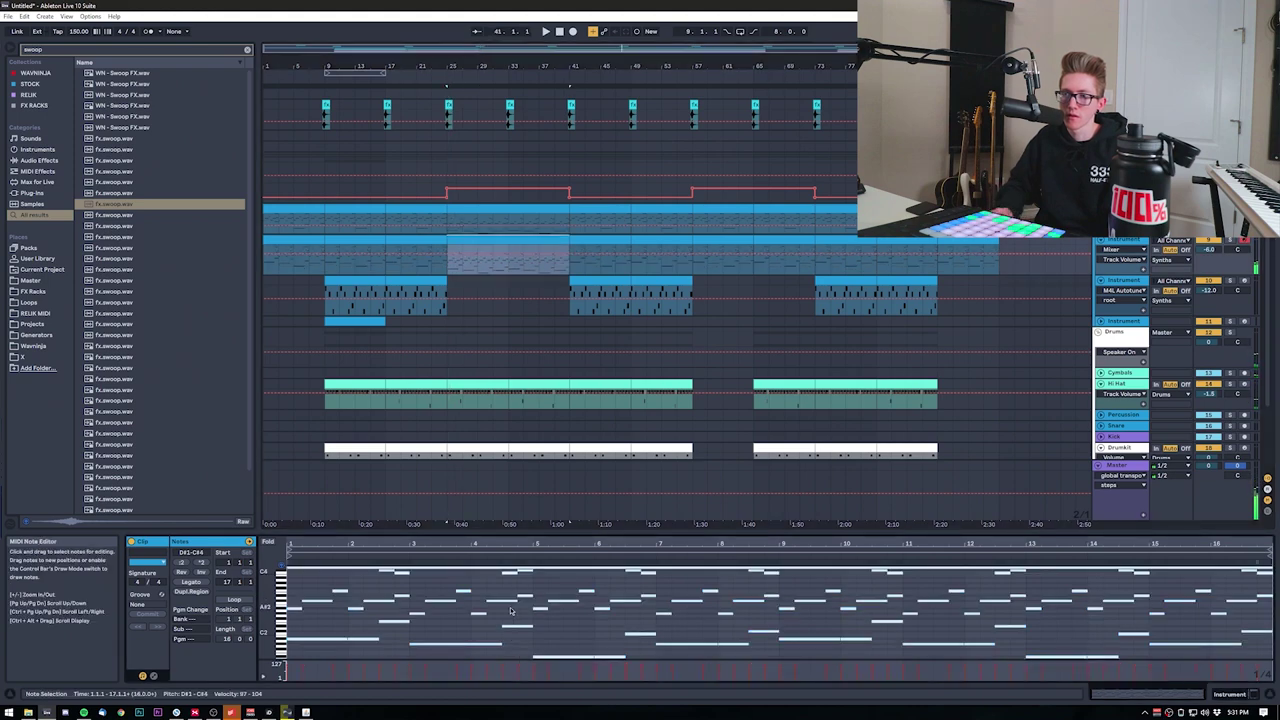
Step: Remove HalfTime and its automation from the Synths group and play the arrangement from bar 25
key(shift+Tab)
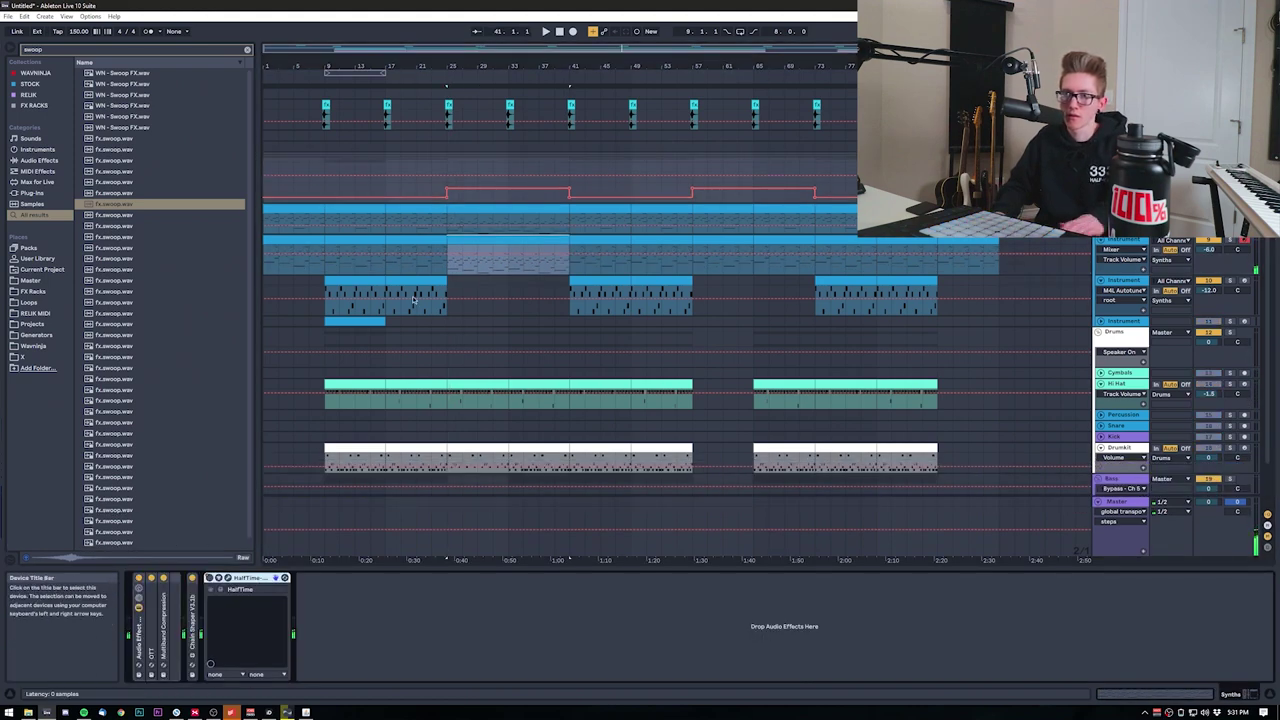
scroll(435, 268, down, 1)
click(433, 237)
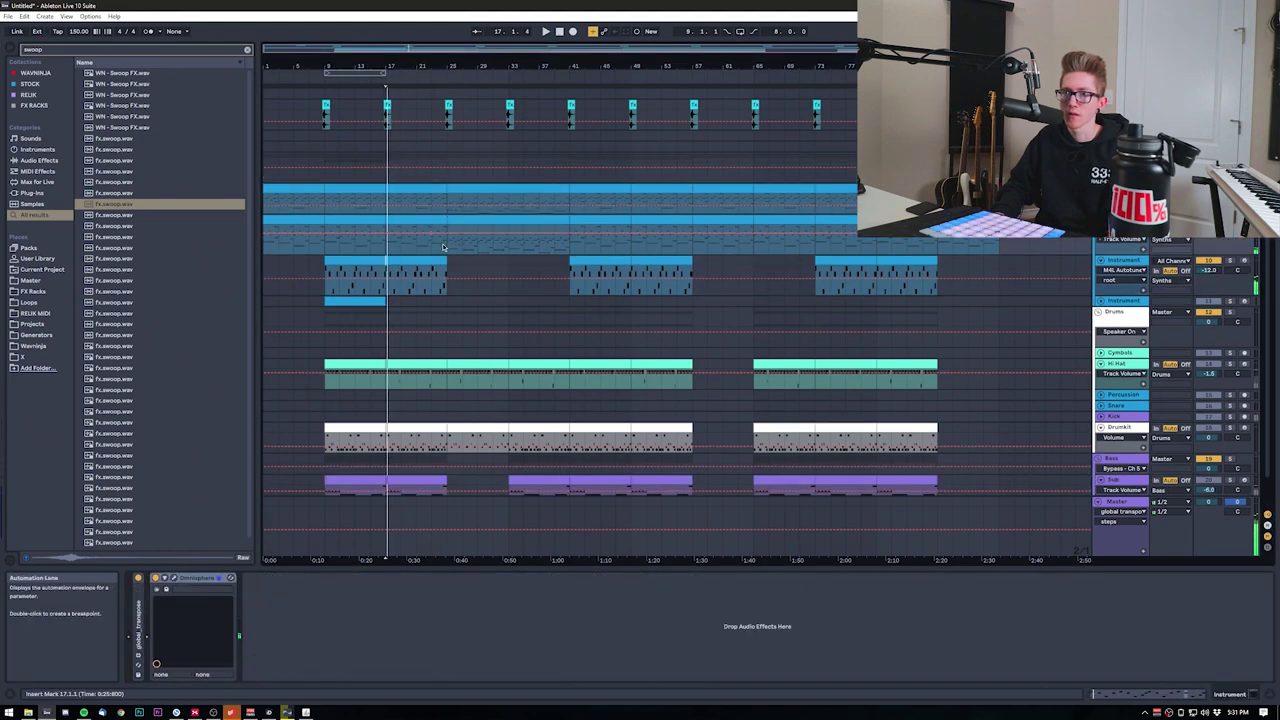
click(443, 247)
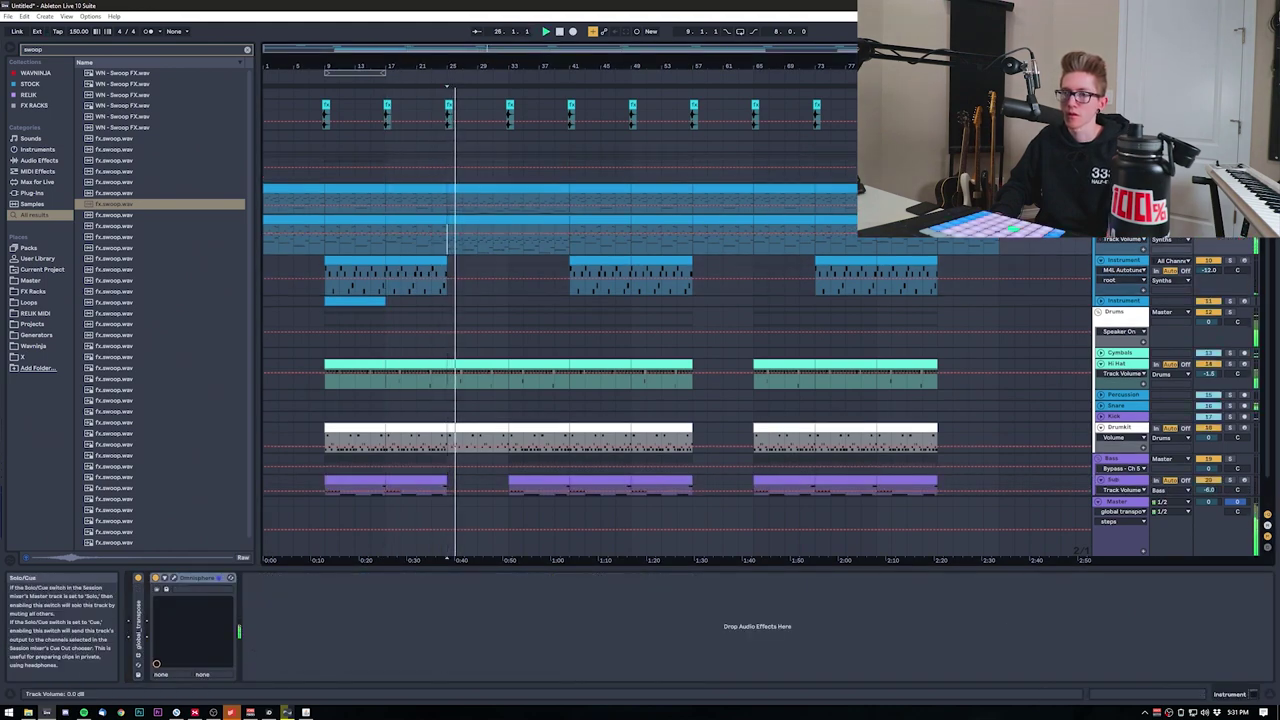
Step: Copy the lowered Piano and Instrument clips from bars 25–40 over bars 57–72
click(515, 189)
shift+click(509, 217)
drag(509, 217, 765, 205)
scroll(600, 295, down, 2)
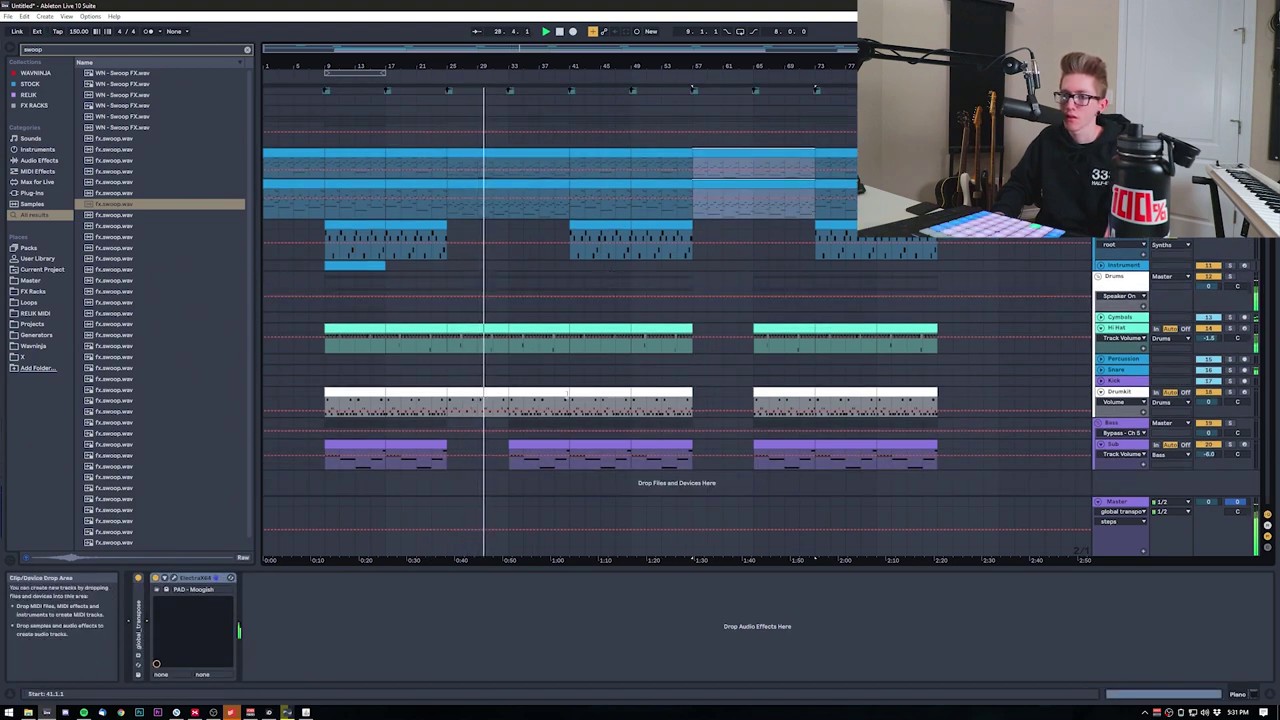
Step: Delete the Sub bass clips in bars 33–40 and 65–72 so the sub drops out of the second half of each verse
mouse_move(548, 445)
mouse_down()
mouse_move(491, 458)
mouse_move(557, 462)
mouse_up()
scroll(630, 345, up, 3)
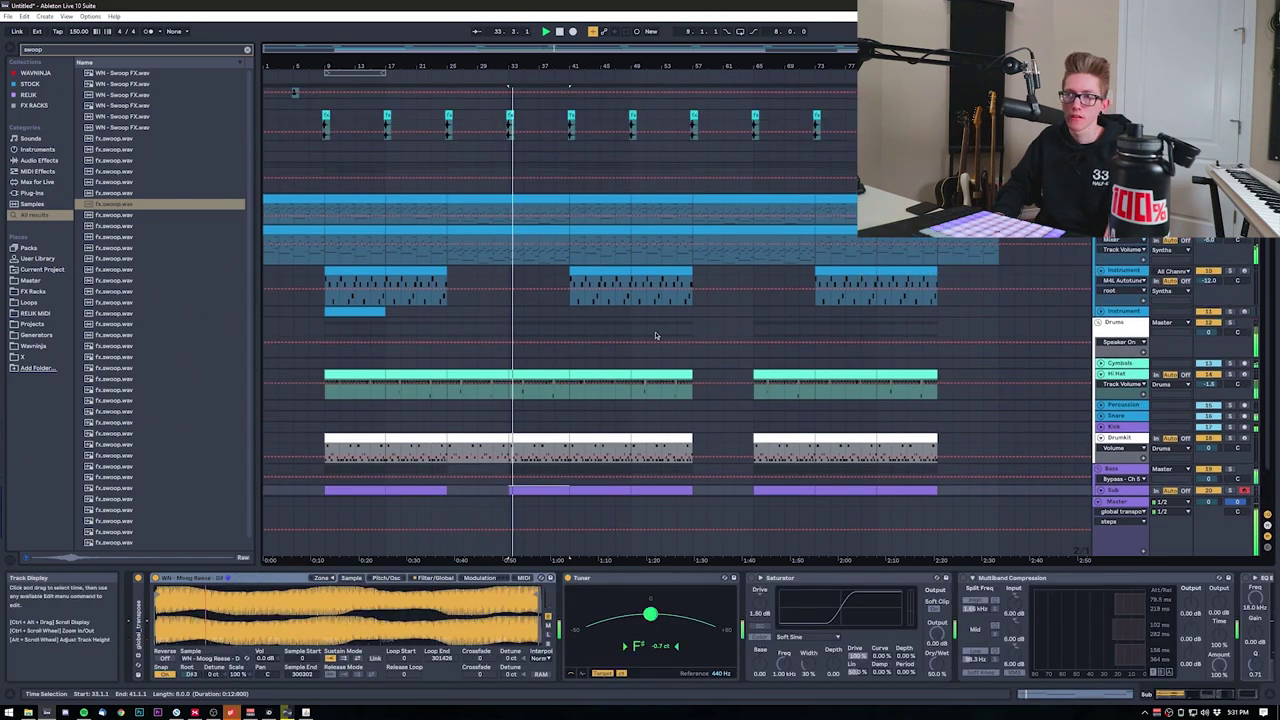
scroll(655, 335, down, 3)
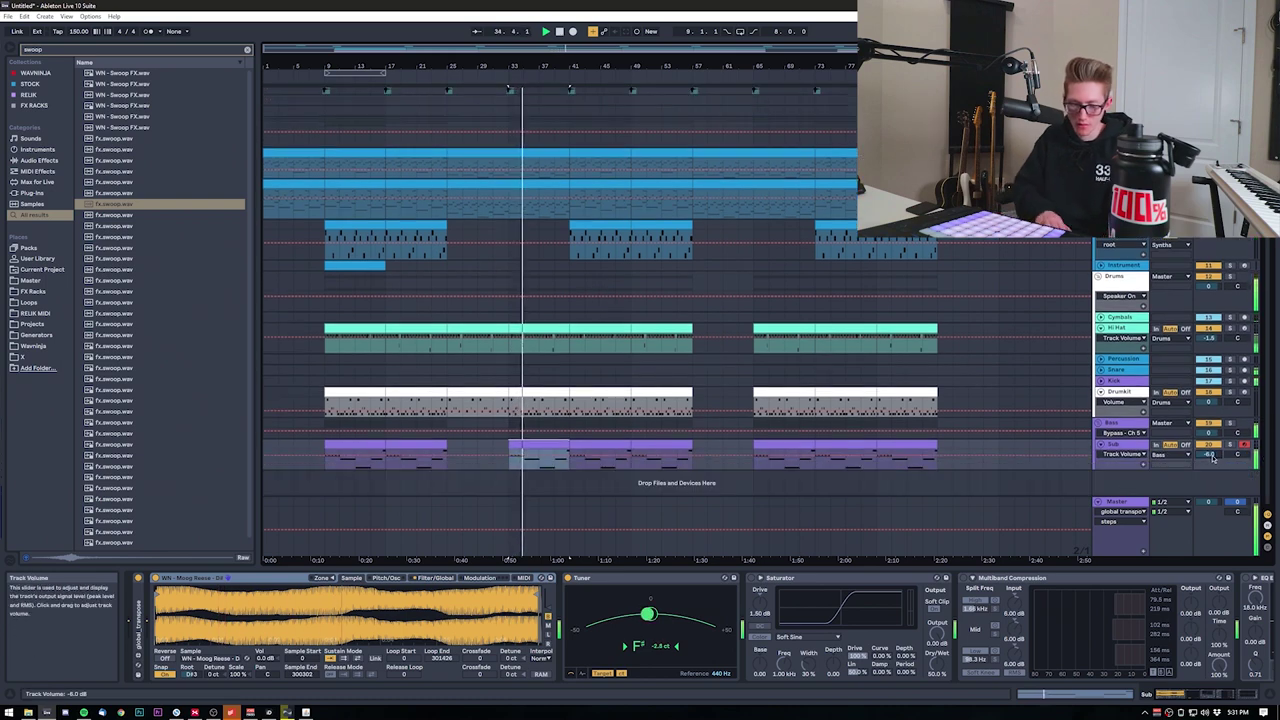
key(Return)
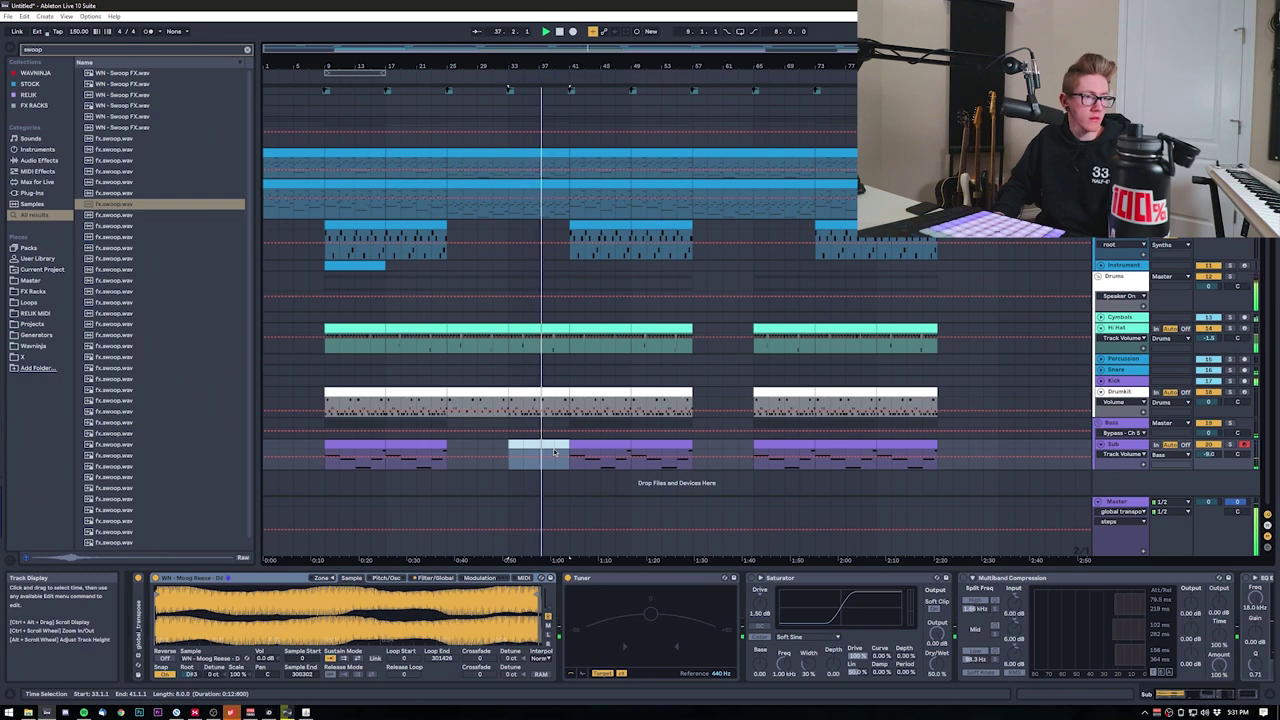
drag(555, 452, 799, 452)
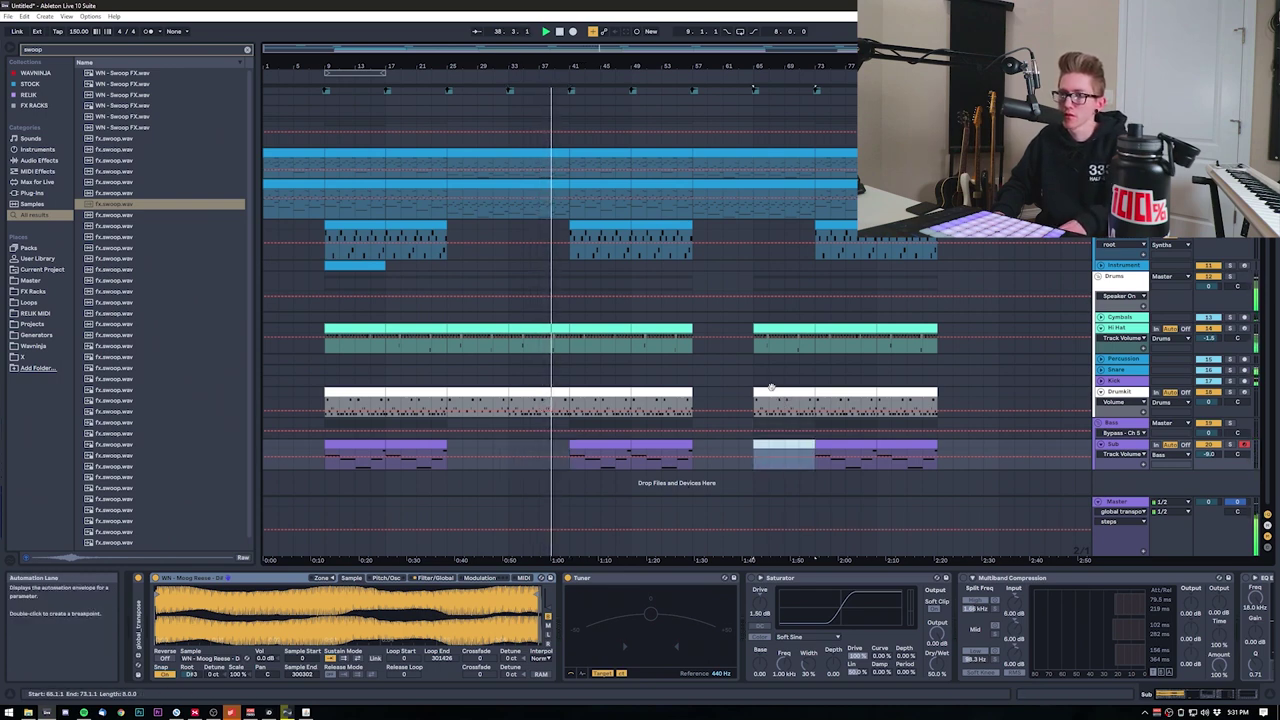
Step: Fill the drum gap in bars 57–64 with a copy of the bars 25–32 Drumkit clip and a duplicated Hi Hat clip
drag(468, 392, 727, 398)
click(669, 332)
key(ctrl+d)
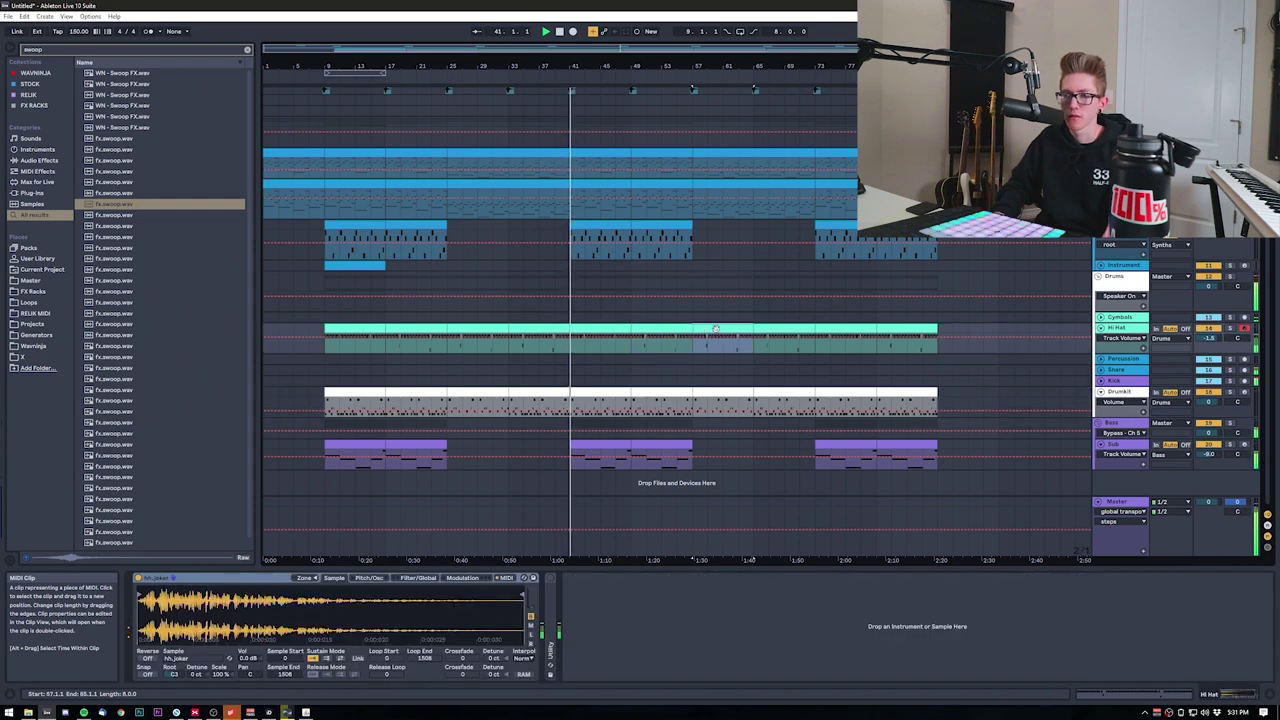
Step: Place the fx.goat.wav sample over bars 7–8 as a transition into bar 9 and add the Delay Chain rack to its track
scroll(717, 345, up, 5)
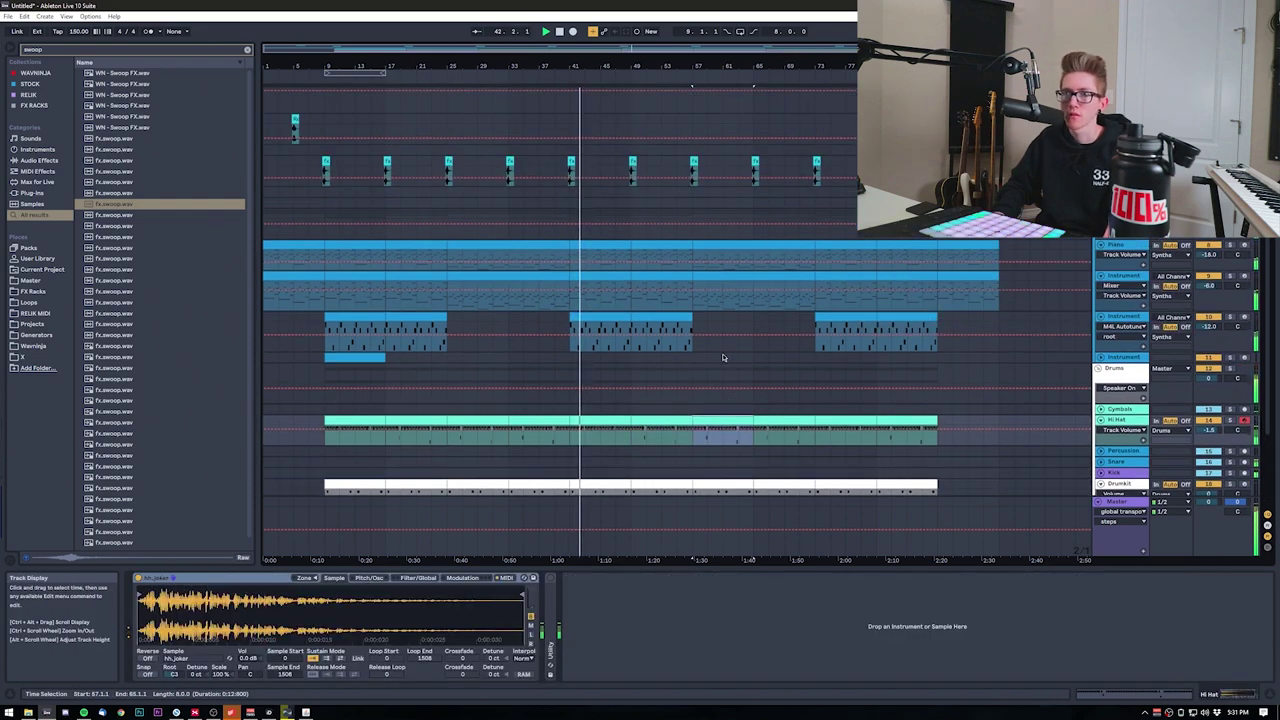
click(109, 183)
click(36, 215)
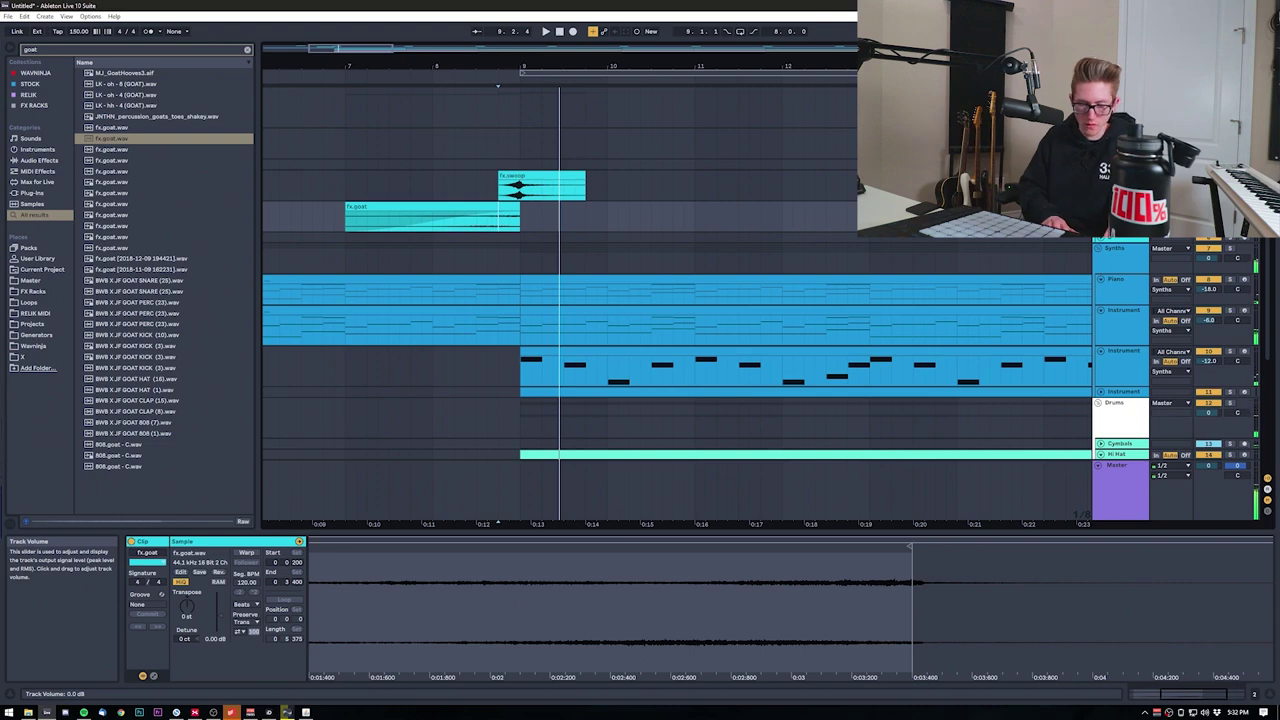
key(space)
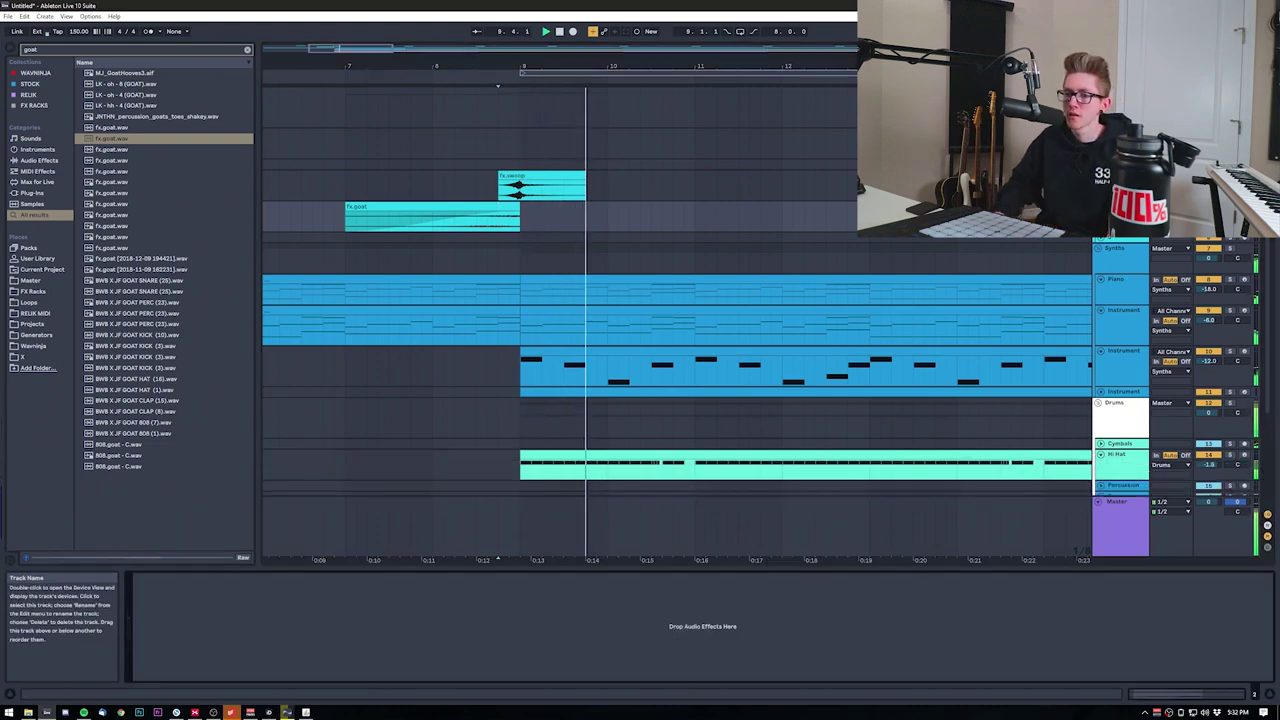
right_click(586, 617)
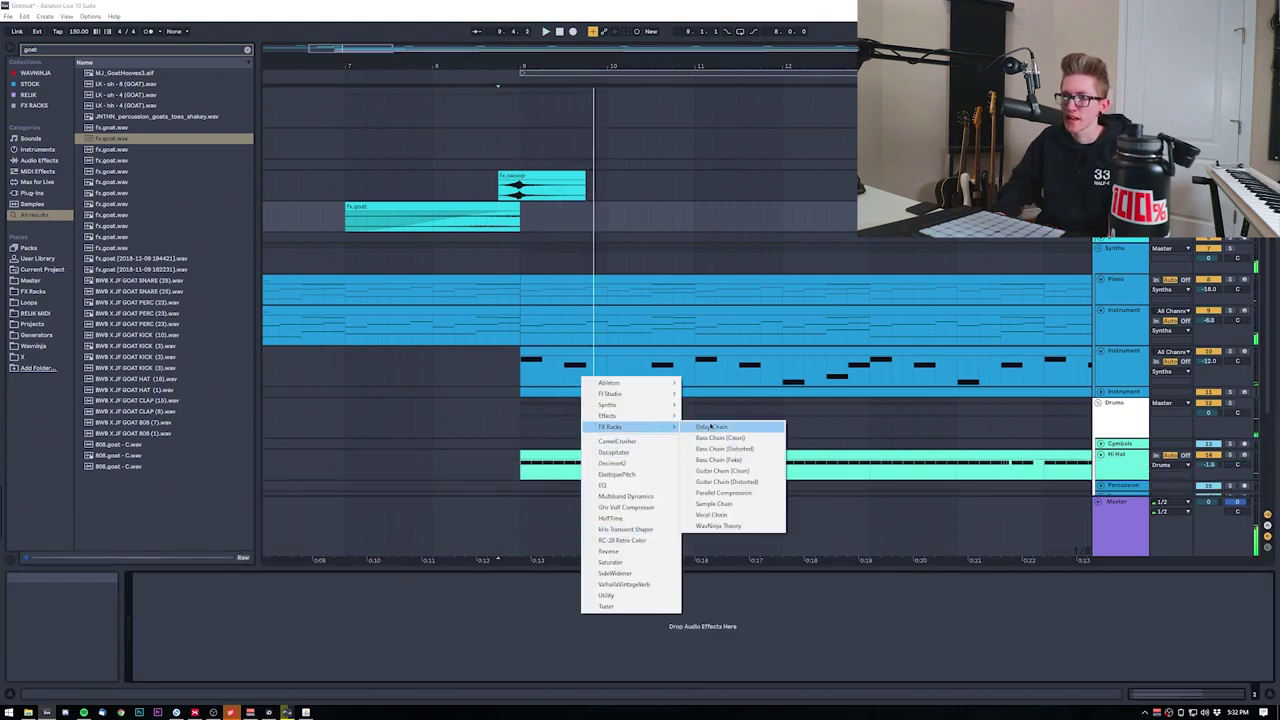
click(725, 427)
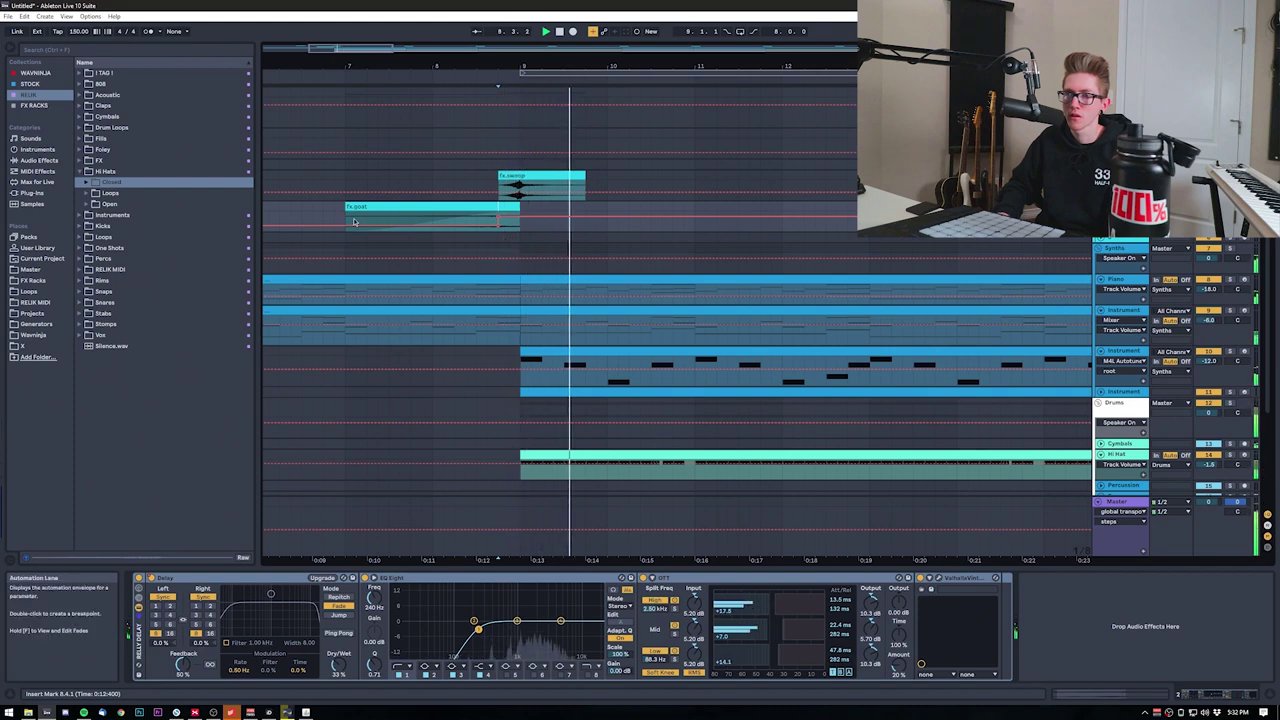
Step: Duplicate bars 1–16 of the fx.goat track through bar 80, repeating the clip and its automation every 16 bars
scroll(363, 220, down, 8)
drag(266, 216, 395, 209)
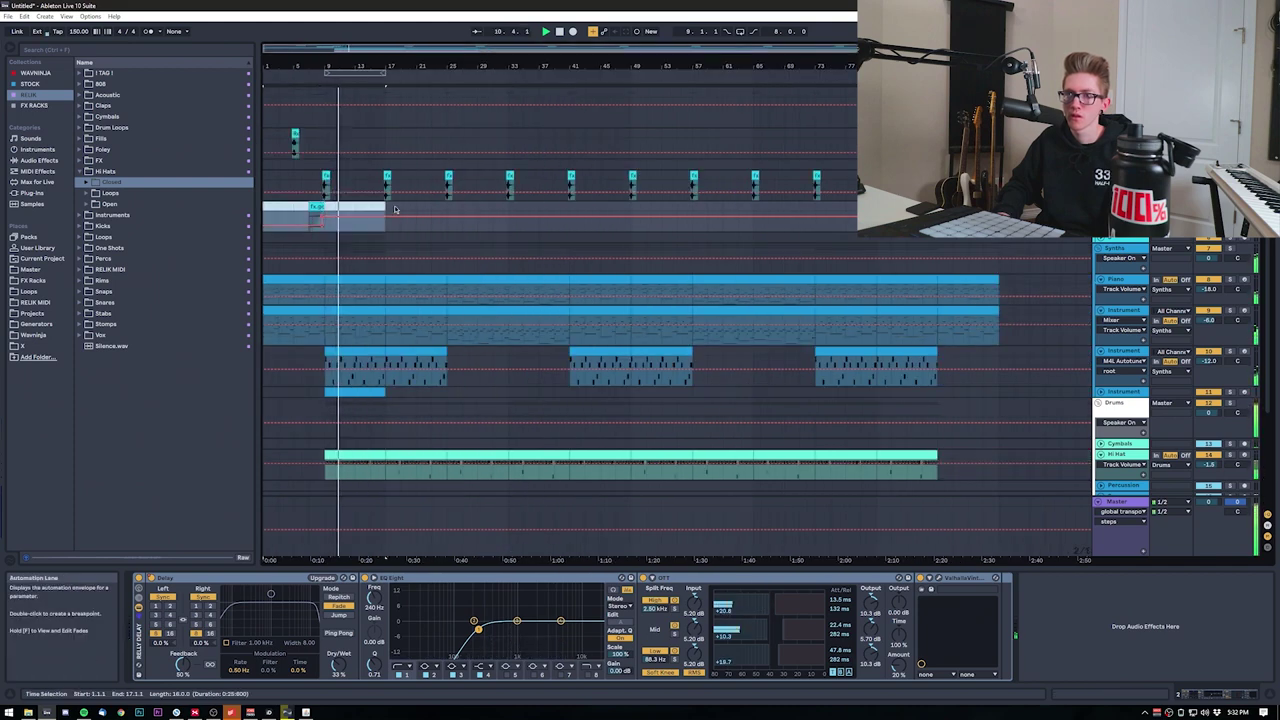
key(ctrl+d)
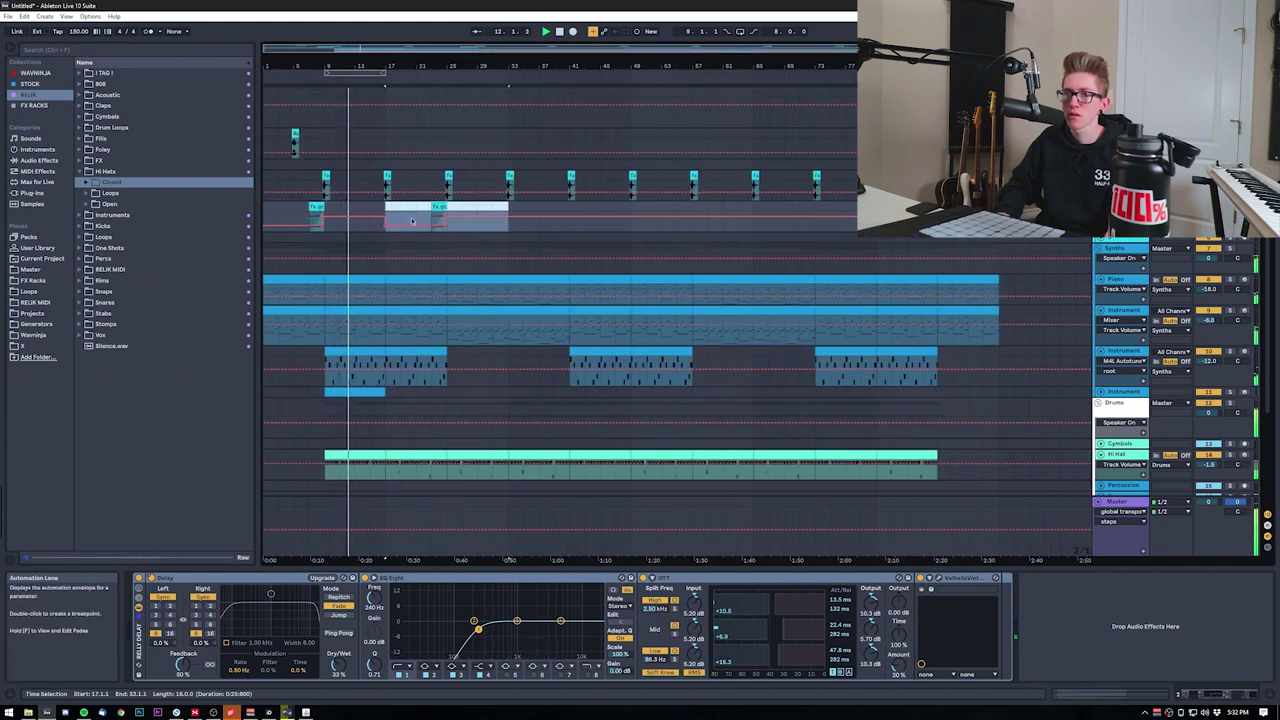
key(ctrl+d)
key(ctrl+d)
key(ctrl+d)
key(ctrl+d)
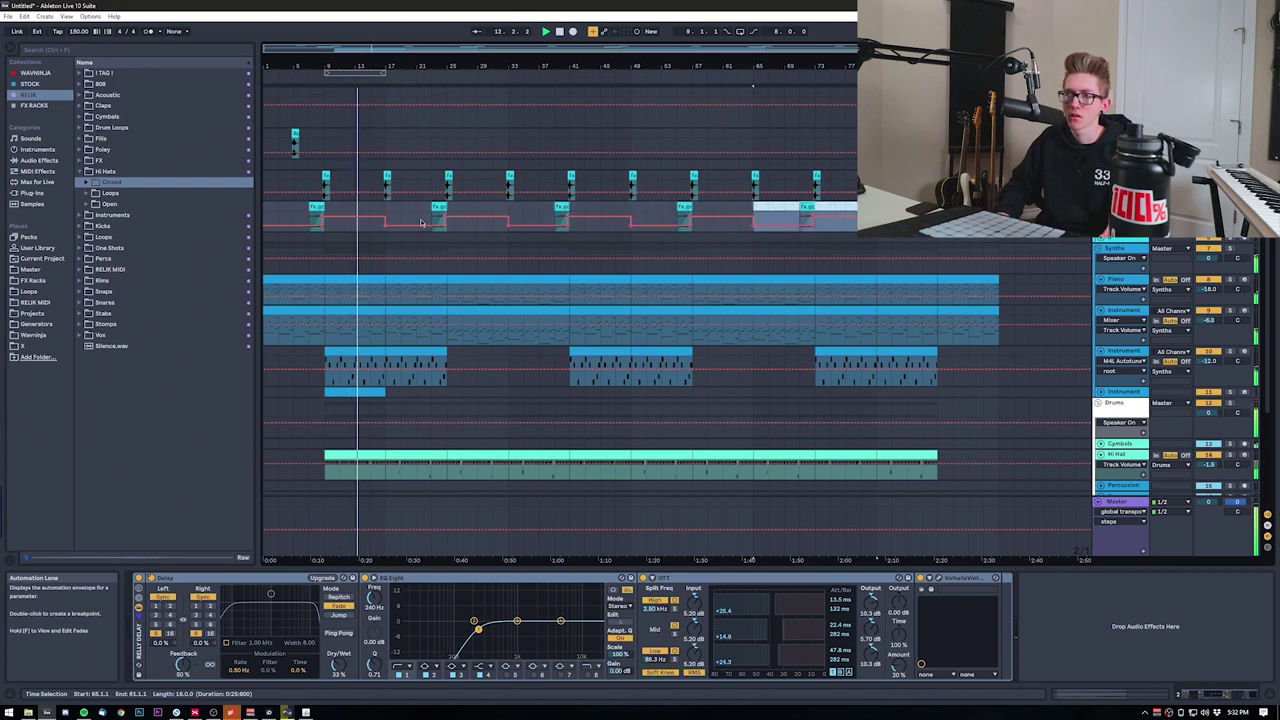